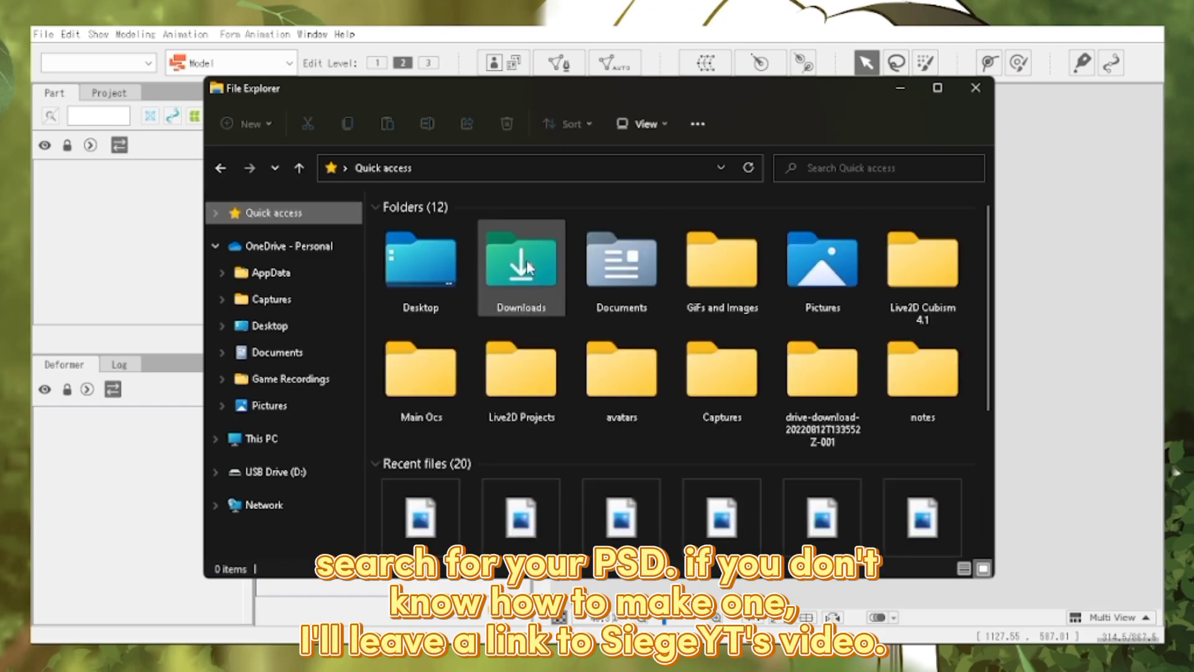
Import Brittney (New).psd from the Downloads folder into the model editor
double_click(520, 260)
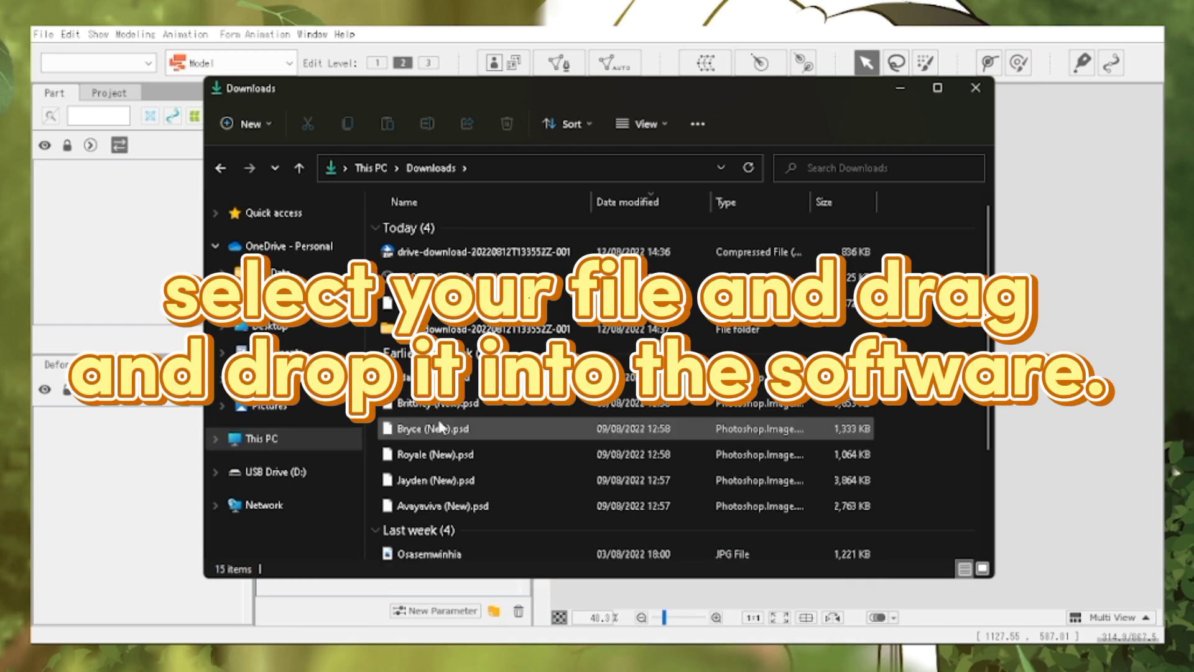
left_click_drag(734, 404, 1062, 383)
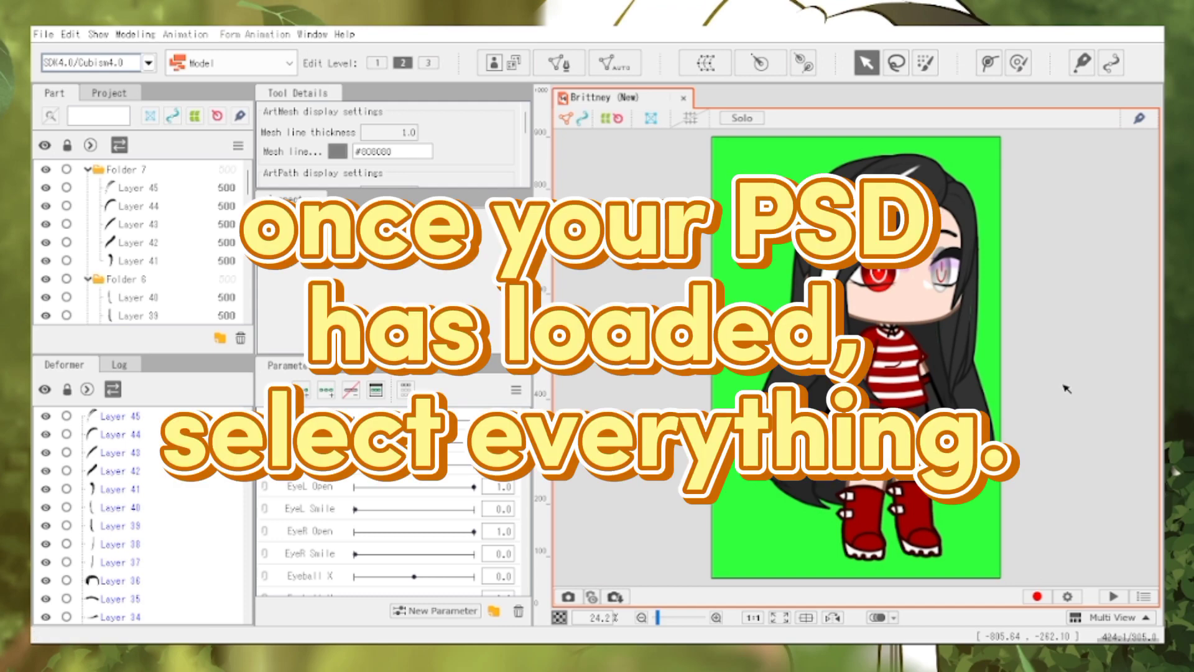
Select every part of the model and generate automatic meshes with the Deformation (Heavy) preset
key("ctrl+a")
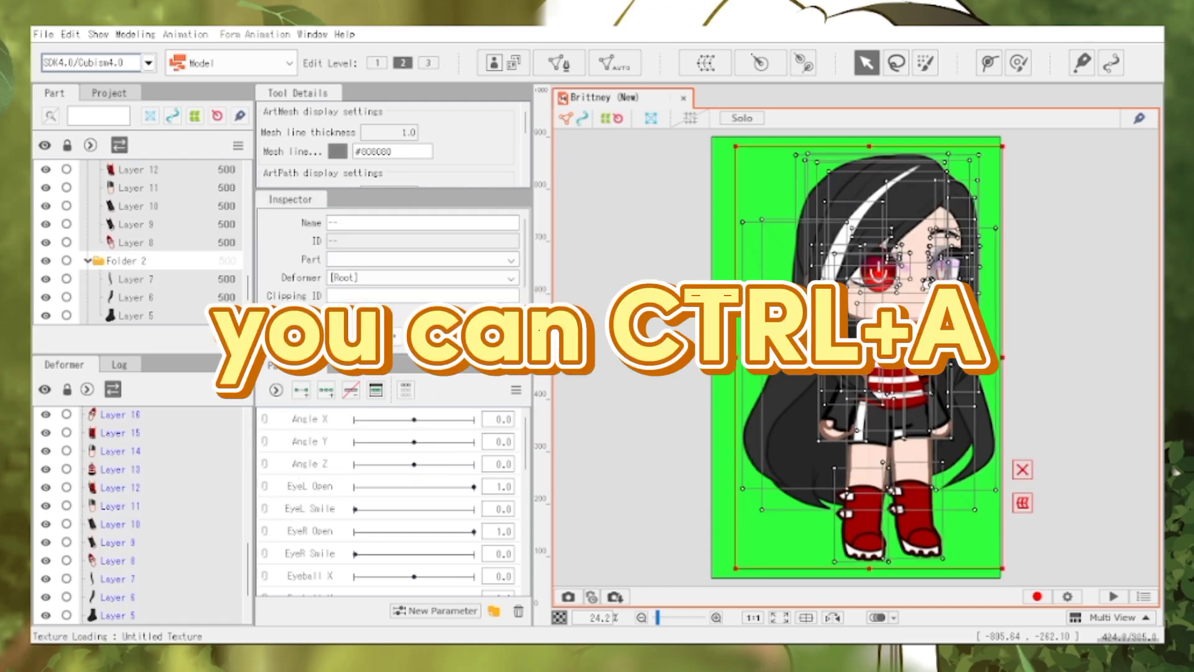
left_click(698, 135)
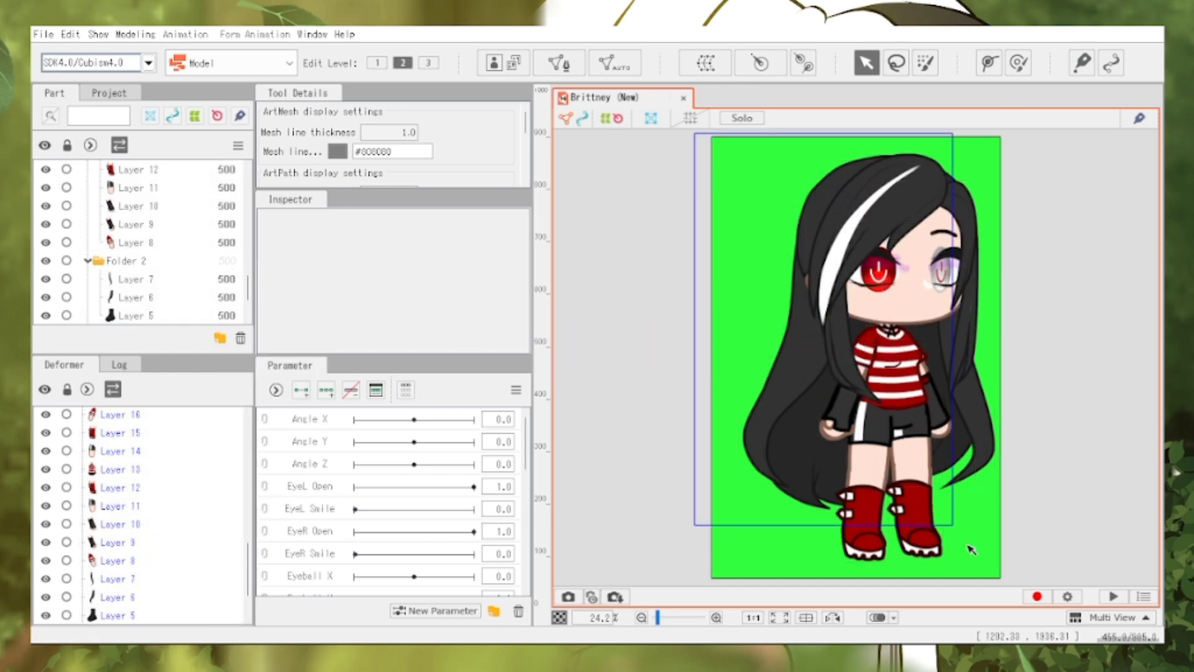
left_click_drag(969, 546, 1026, 591)
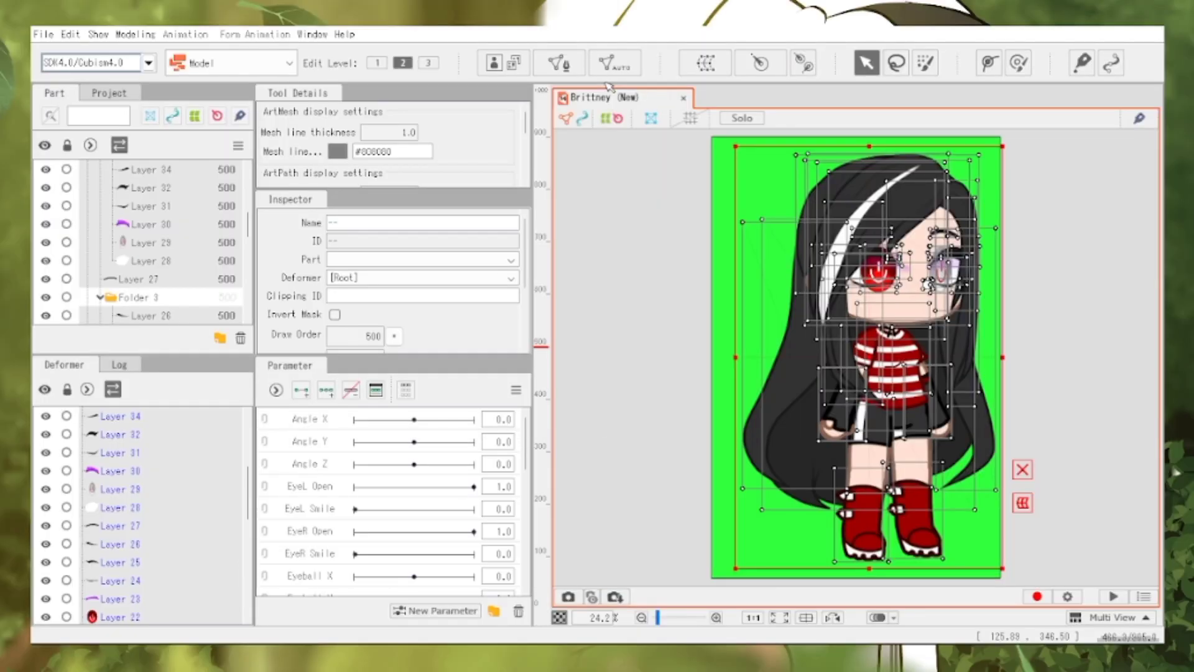
left_click(615, 63)
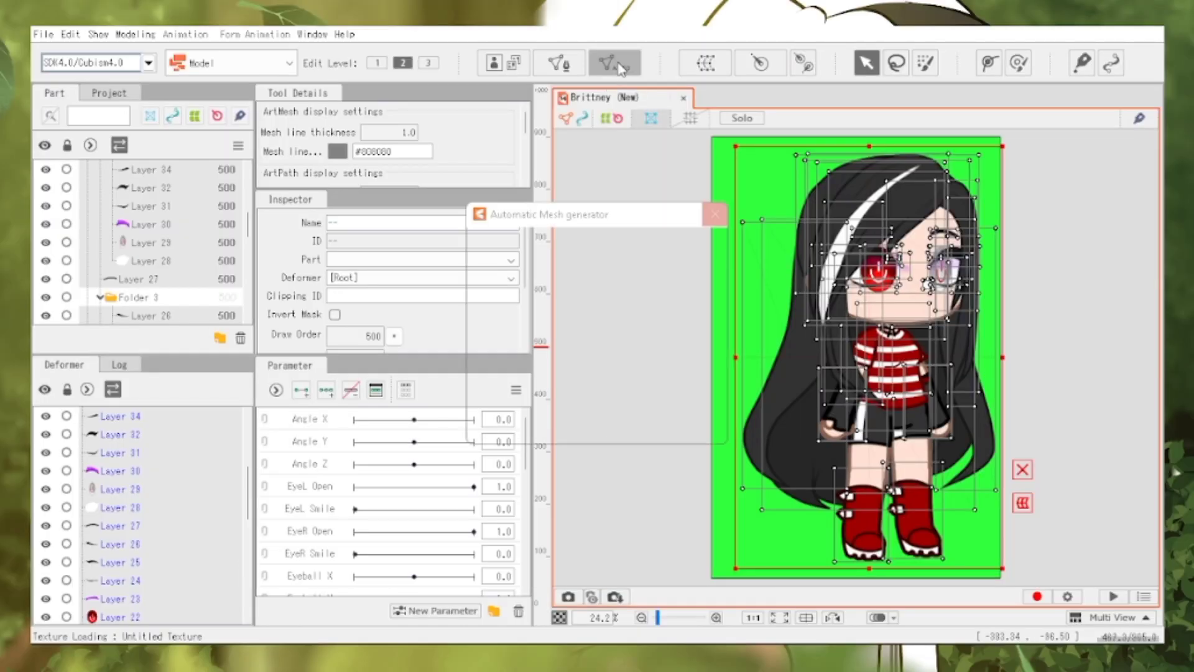
left_click(706, 257)
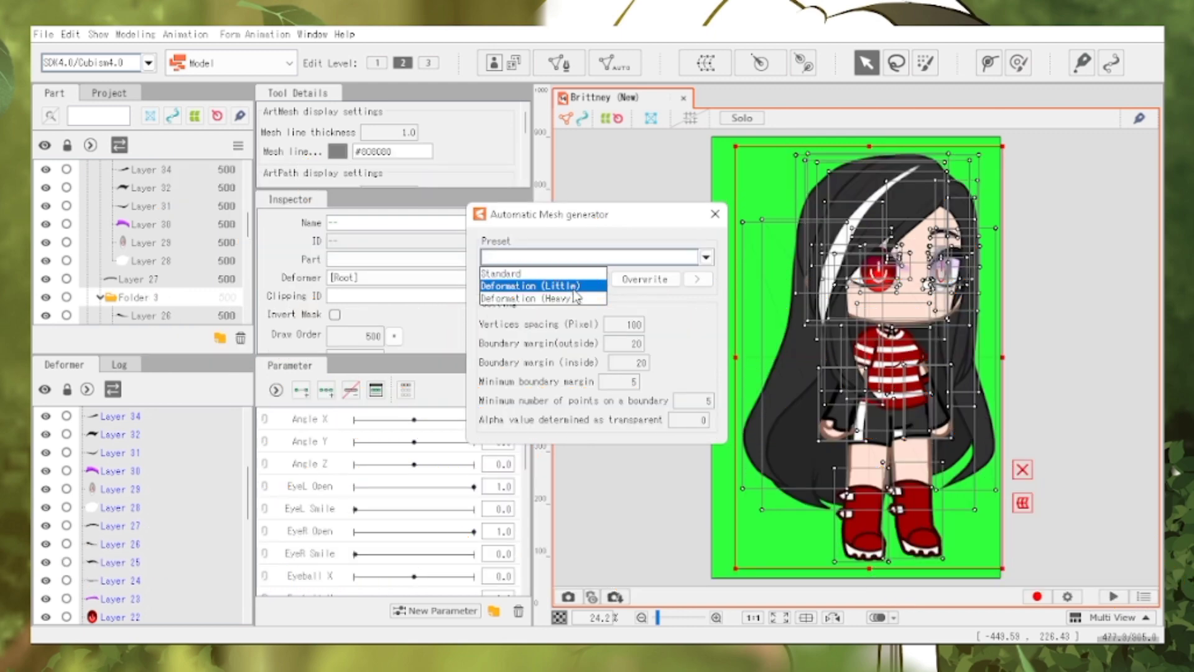
left_click(574, 290)
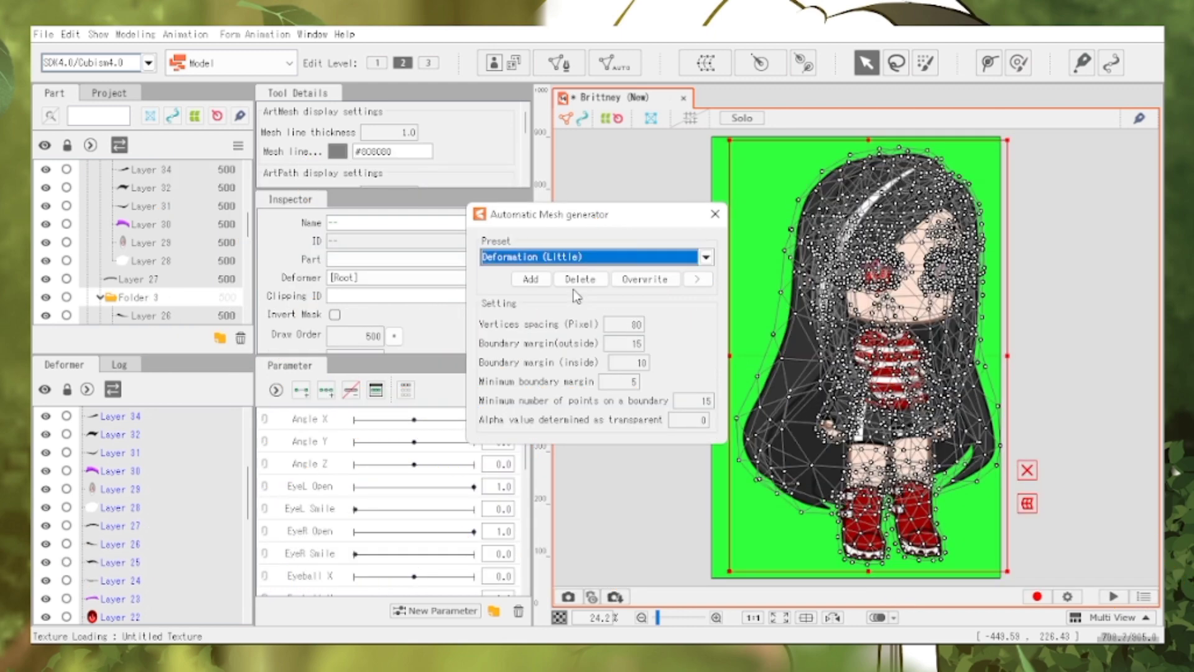
left_click(706, 257)
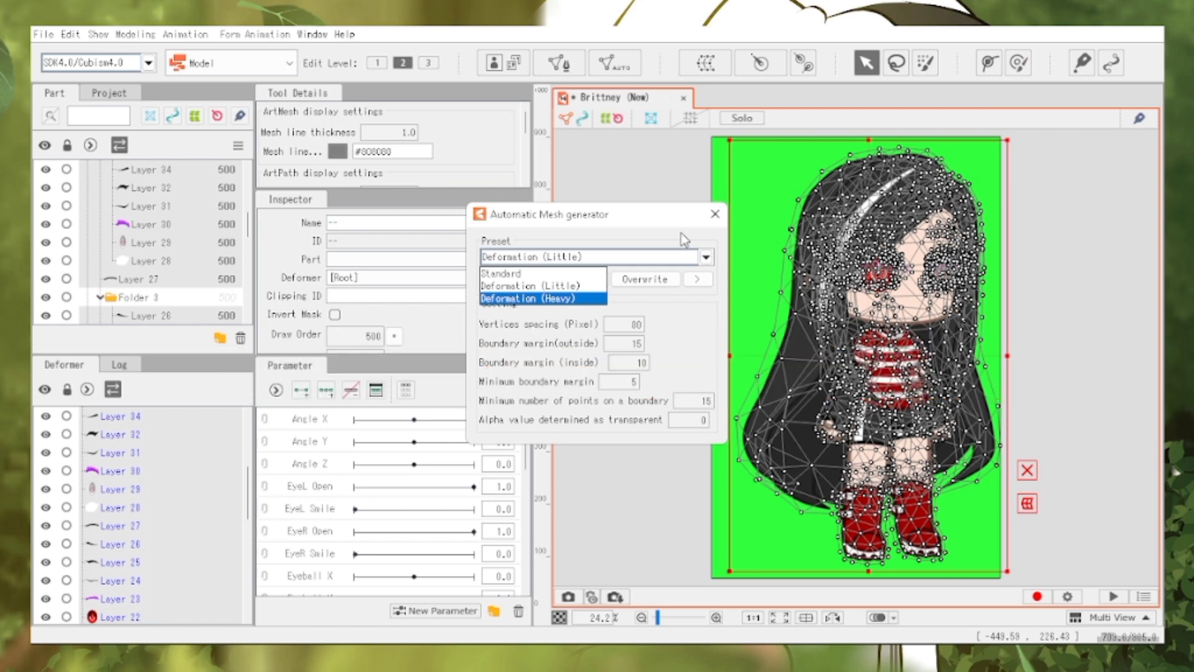
left_click(716, 214)
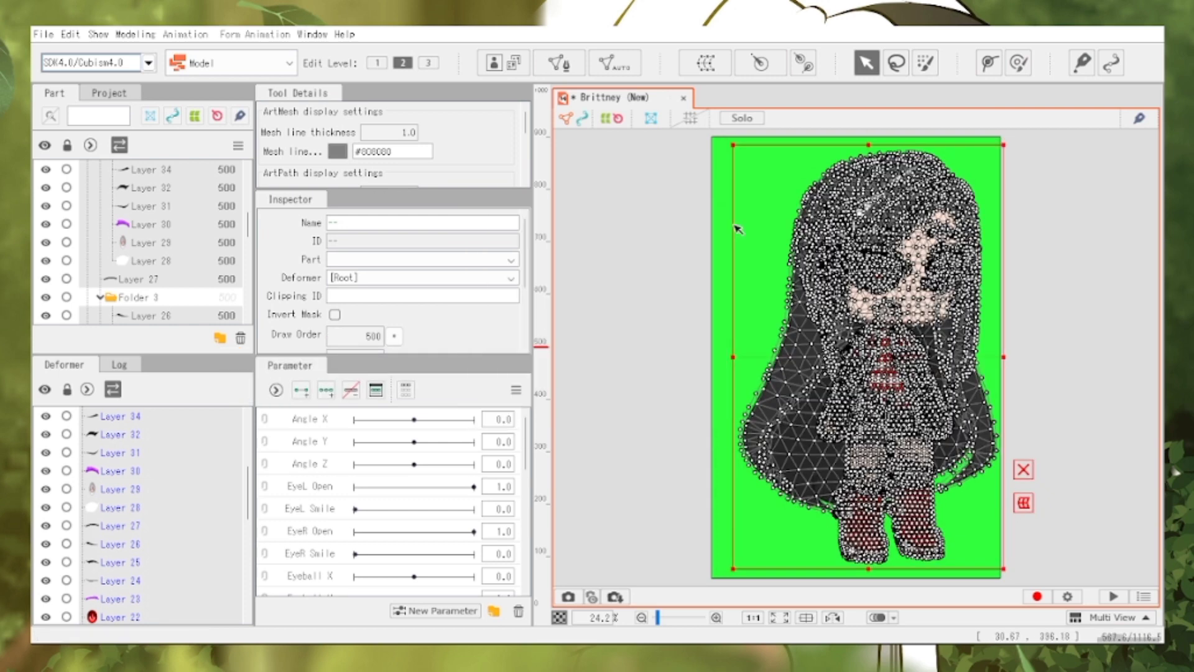
left_click(738, 229)
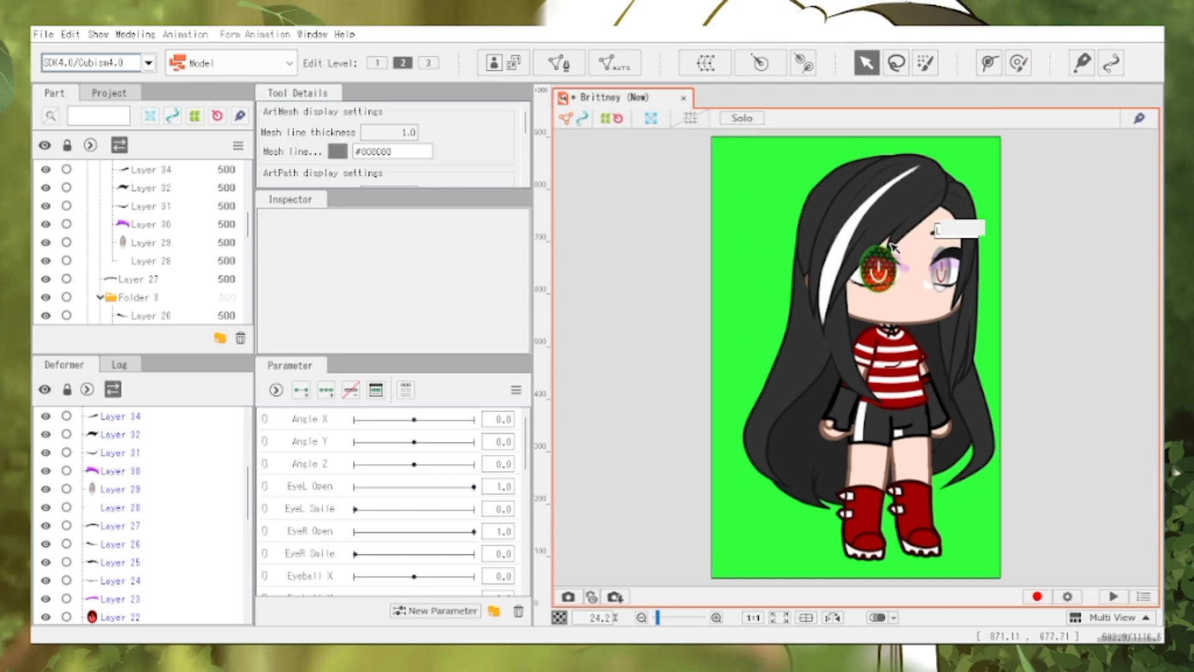
scroll(932, 212, "up", 3)
left_click(849, 268)
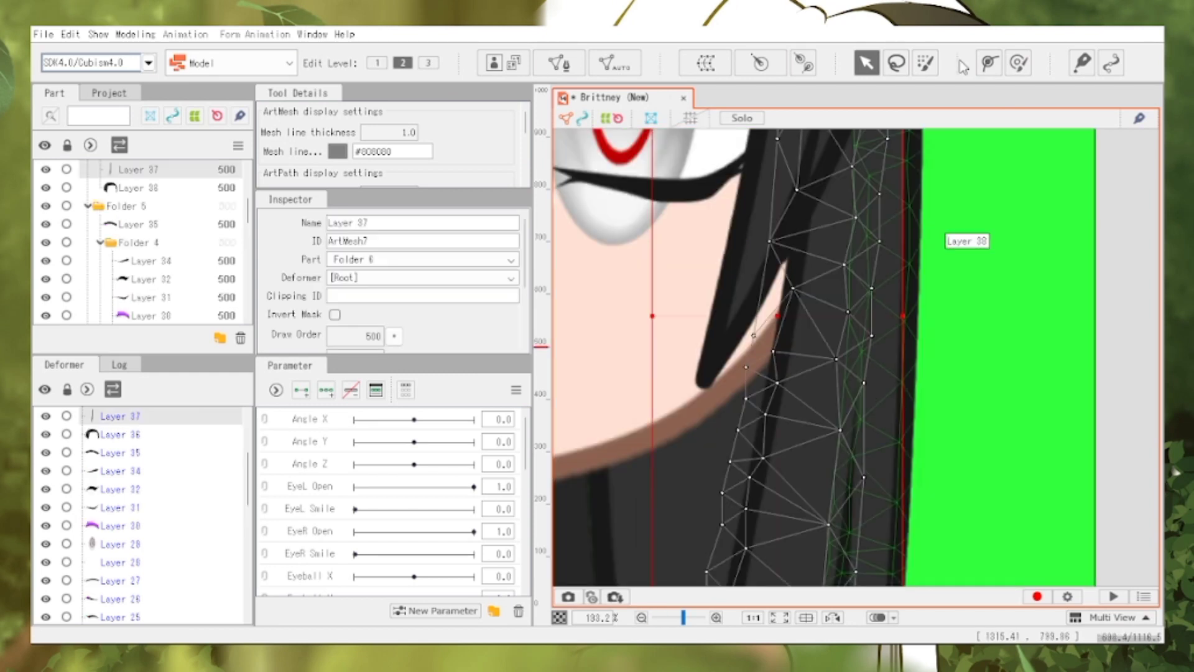
key("b")
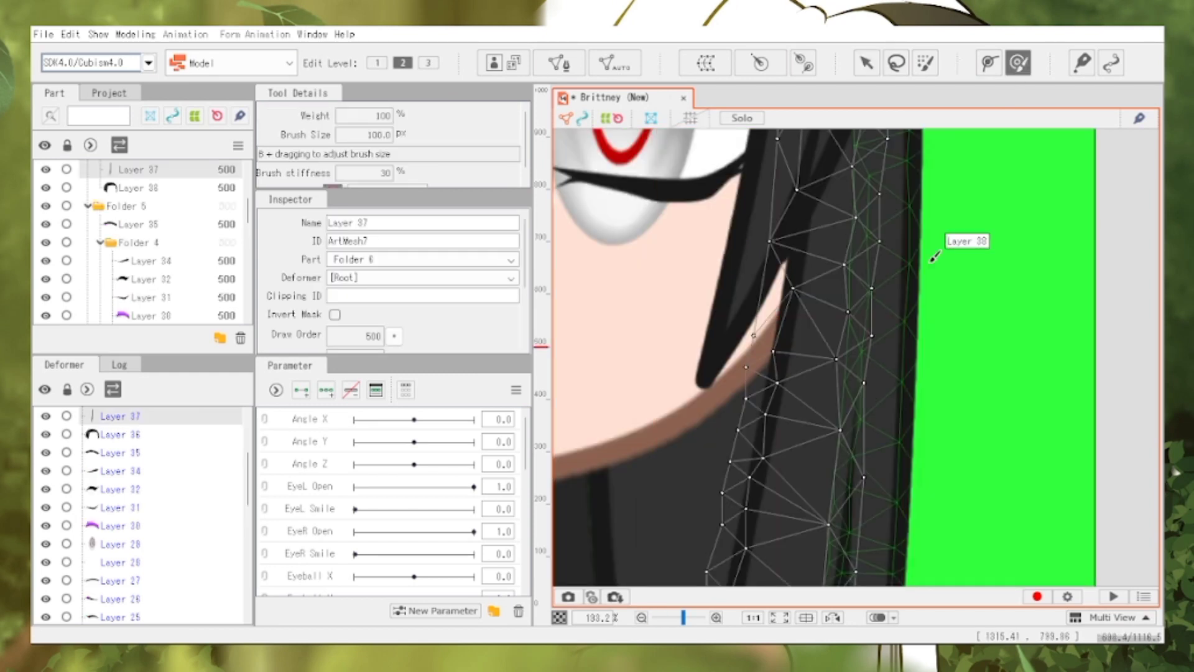
key("v")
left_click(994, 382)
scroll(995, 383, "down", 8)
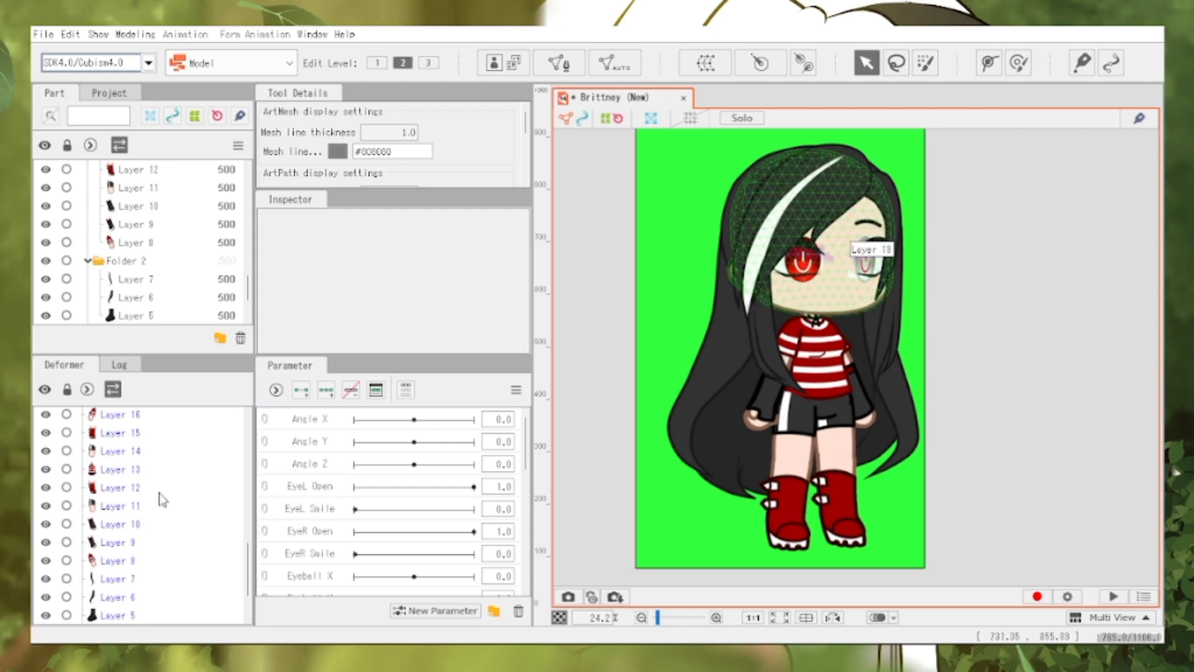
Delete the unneeded Layer 4 through Layer 1 in Folder 1 from the model
scroll(160, 499, "down", 10)
left_click(115, 560)
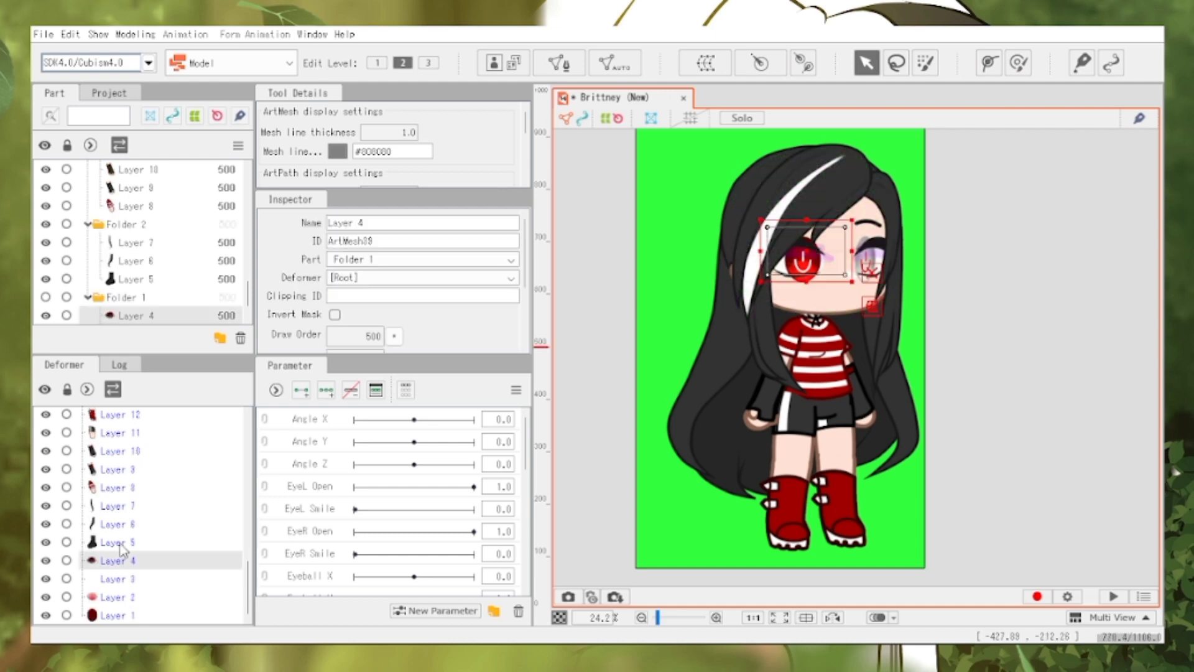
left_click(128, 615, "shift")
left_click(615, 63)
left_click(707, 258)
left_click(158, 545)
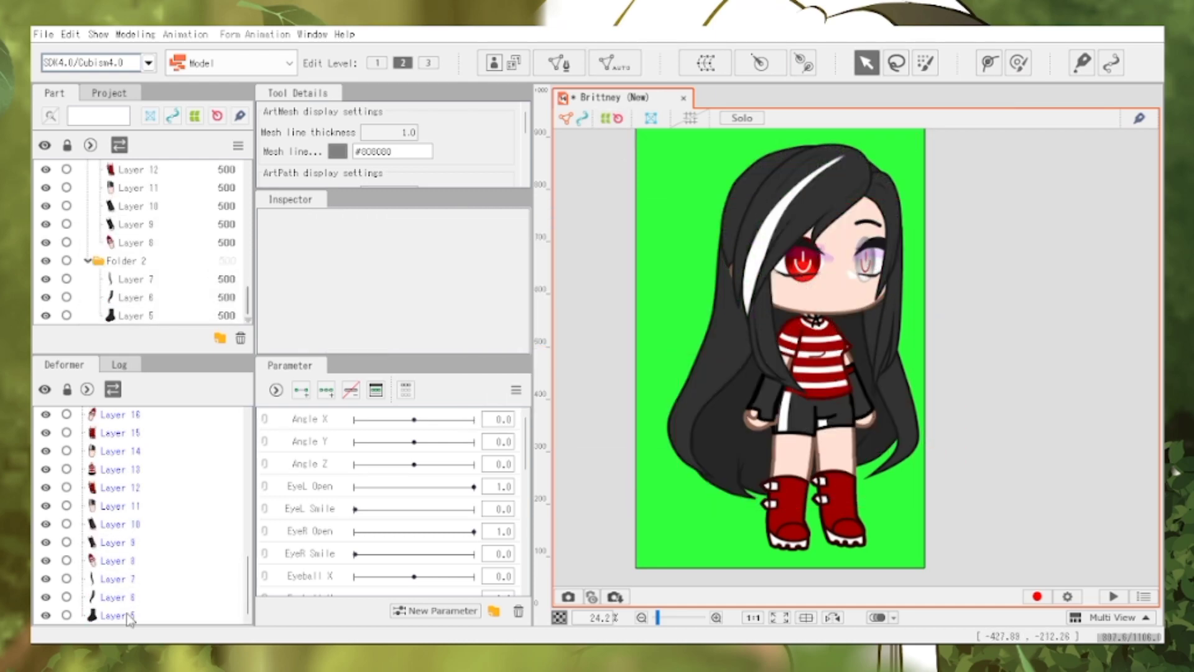
Select every head part from Layer 19 up to Layer 45, together with the back hair in Layers 5 to 7
left_click(115, 615)
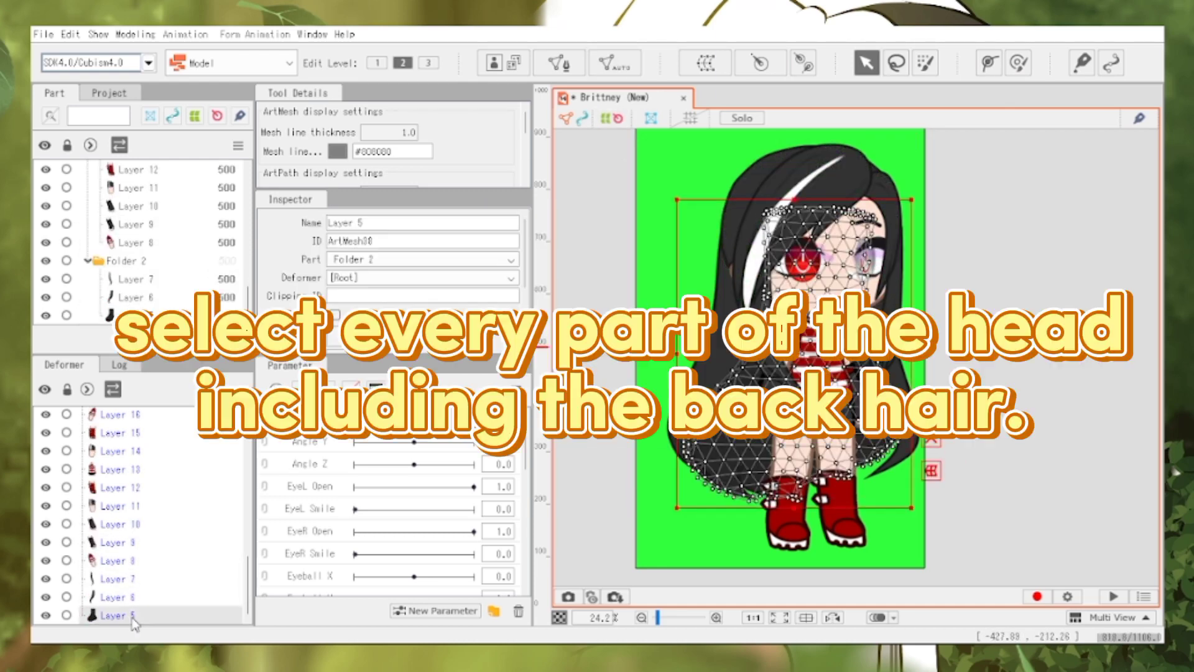
left_click(129, 579, "shift")
scroll(130, 582, "up", 5)
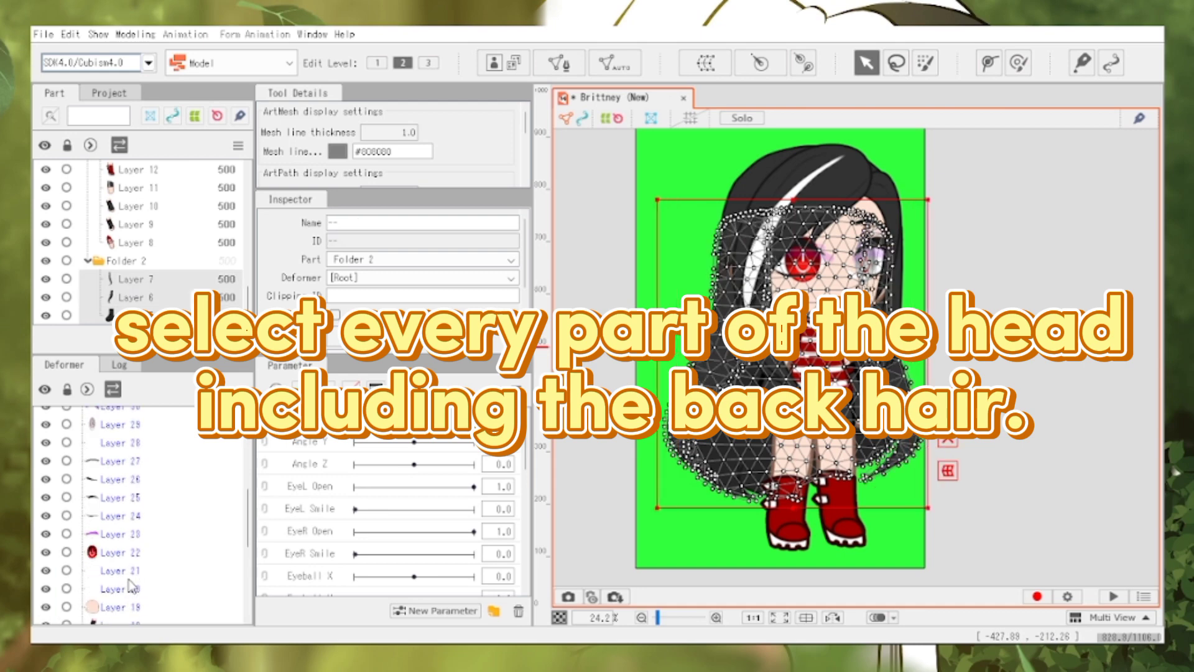
left_click(136, 609, "ctrl")
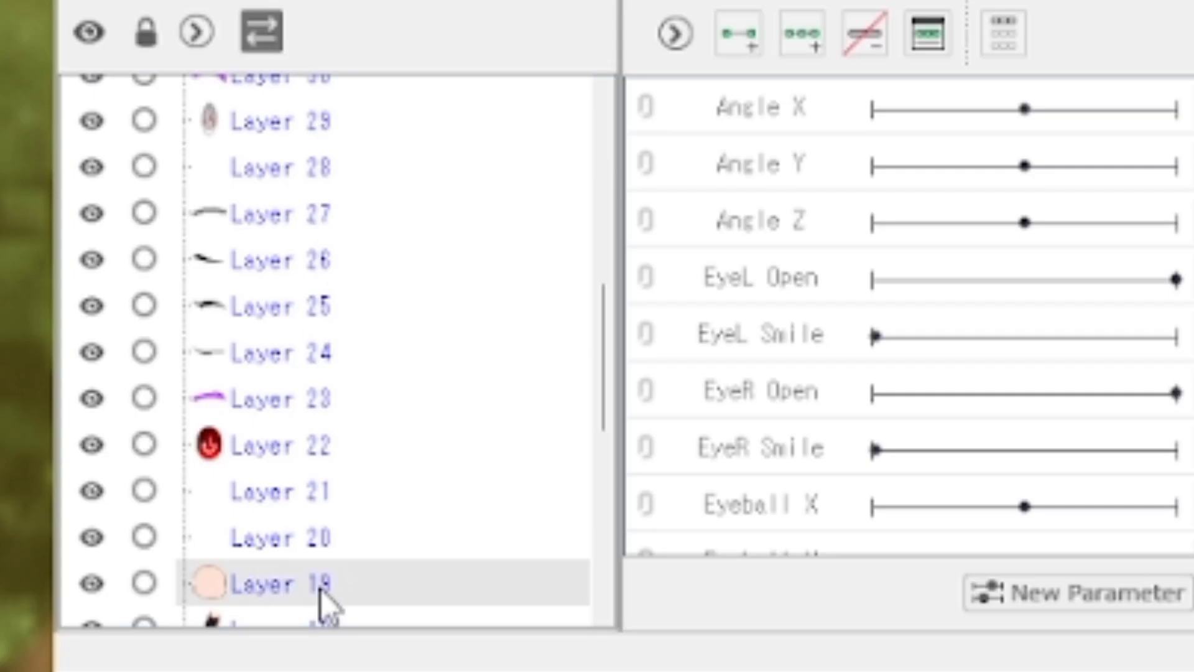
scroll(321, 590, "up", 5)
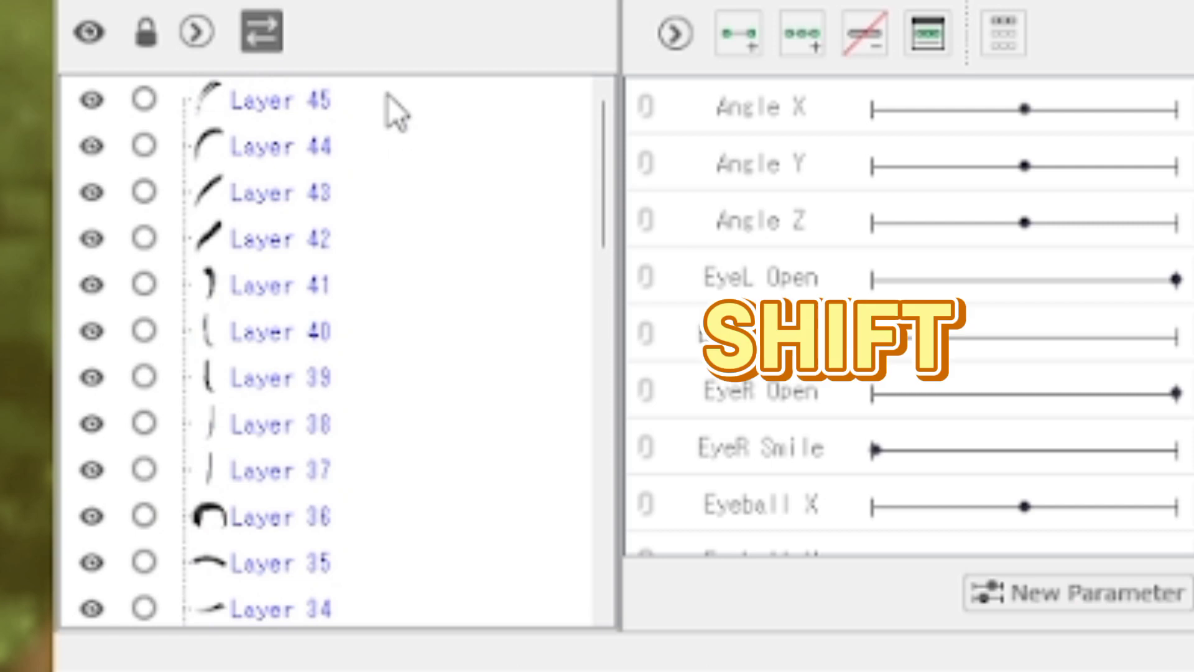
left_click(347, 102, "shift")
scroll(383, 249, "down", 10)
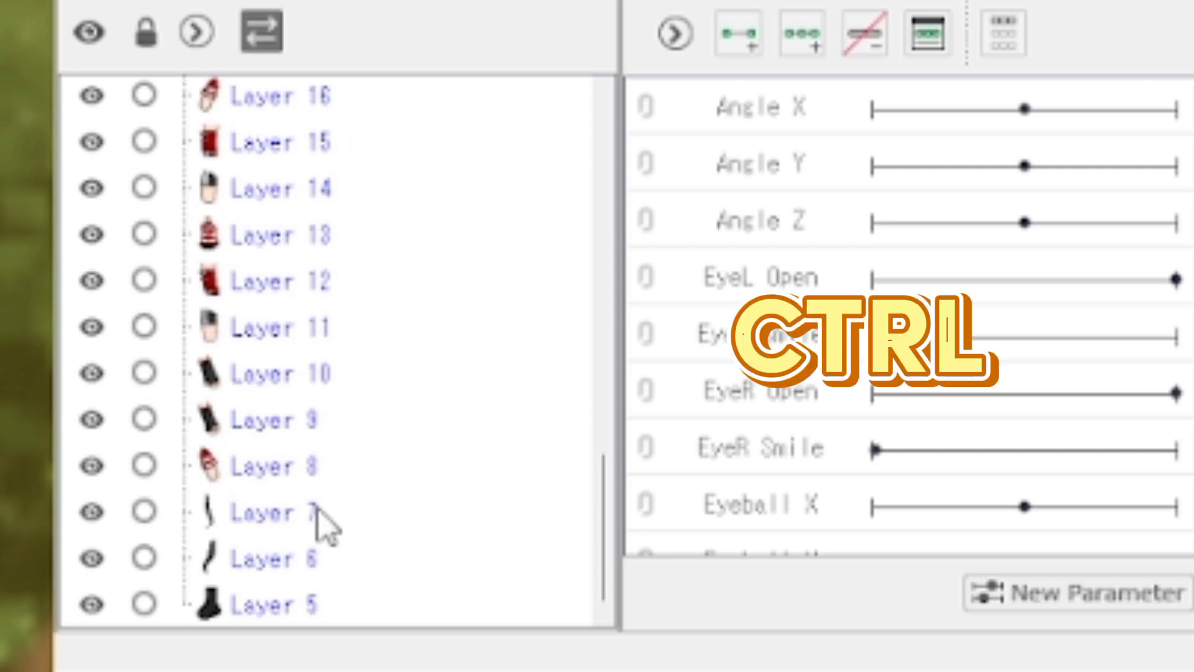
left_click(289, 509)
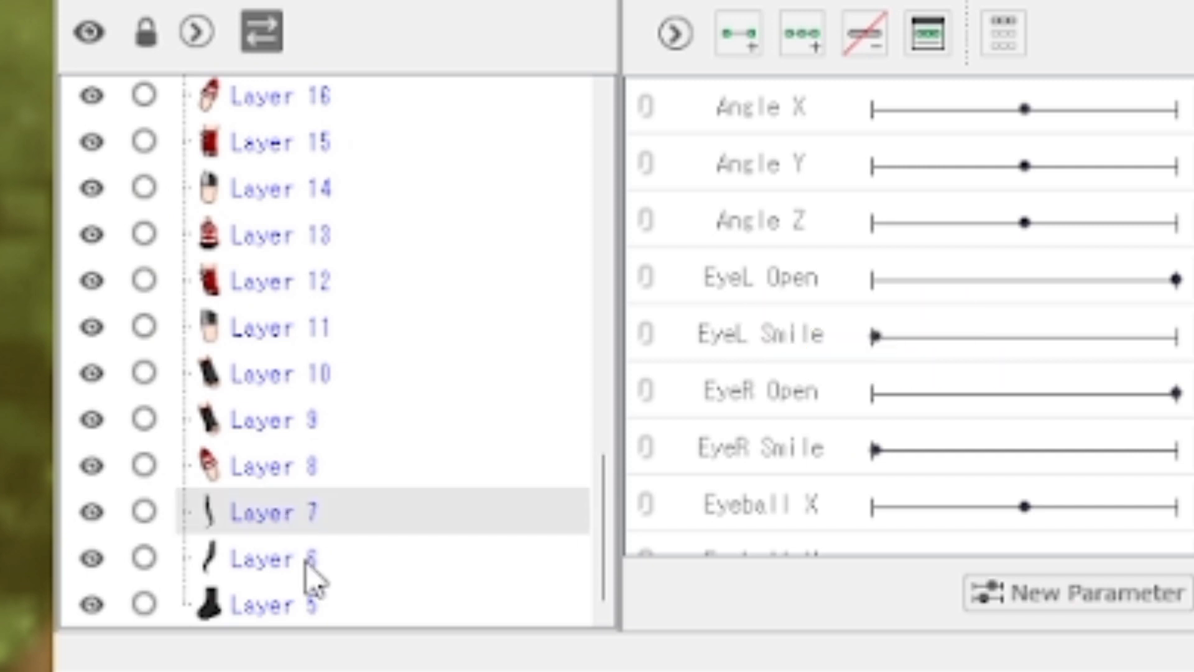
left_click(337, 605, "shift")
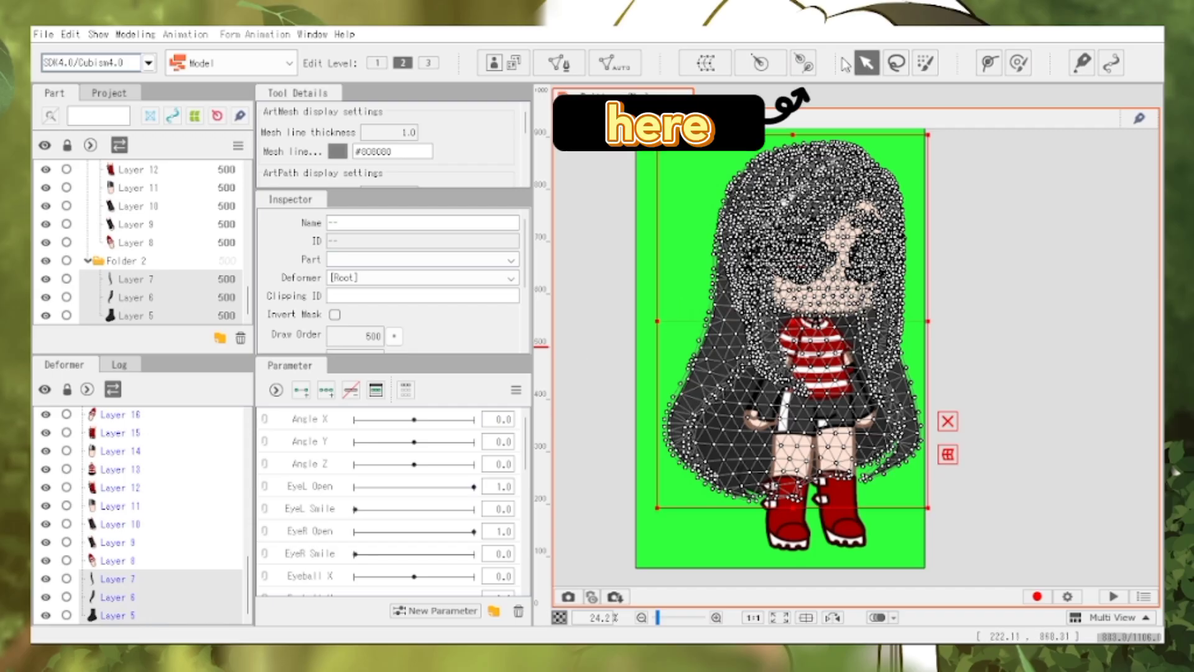
Create a rotation deformer for the selected head parts, extending from the neck up into the face
left_click(804, 64)
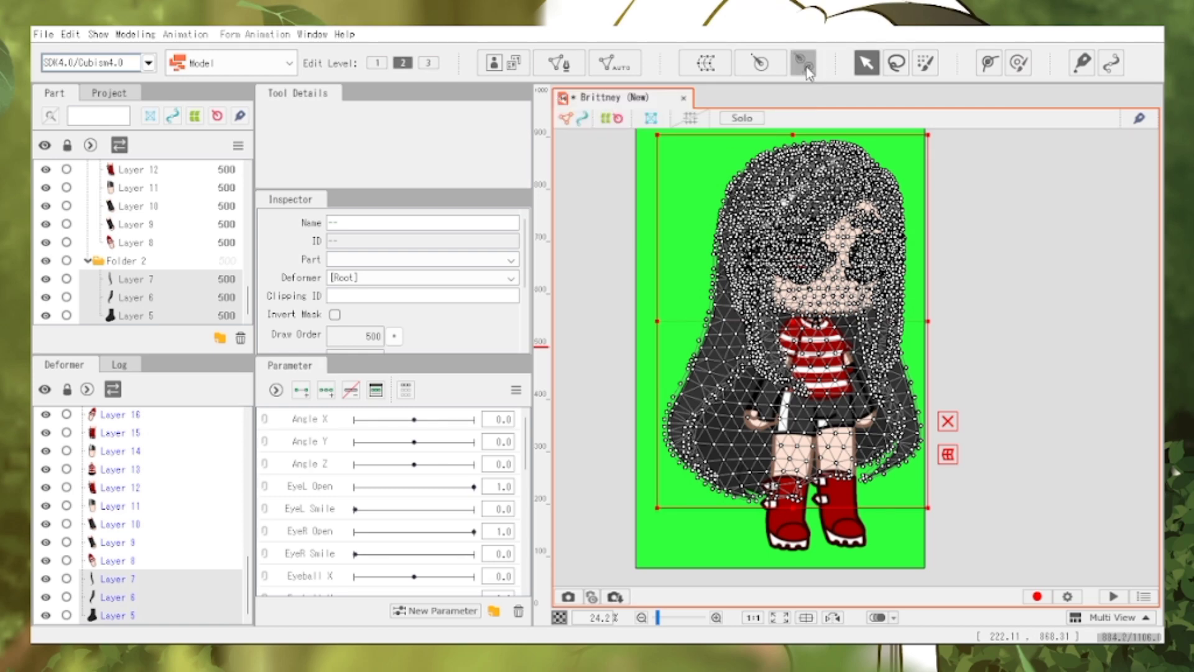
scroll(820, 298, "up", 2)
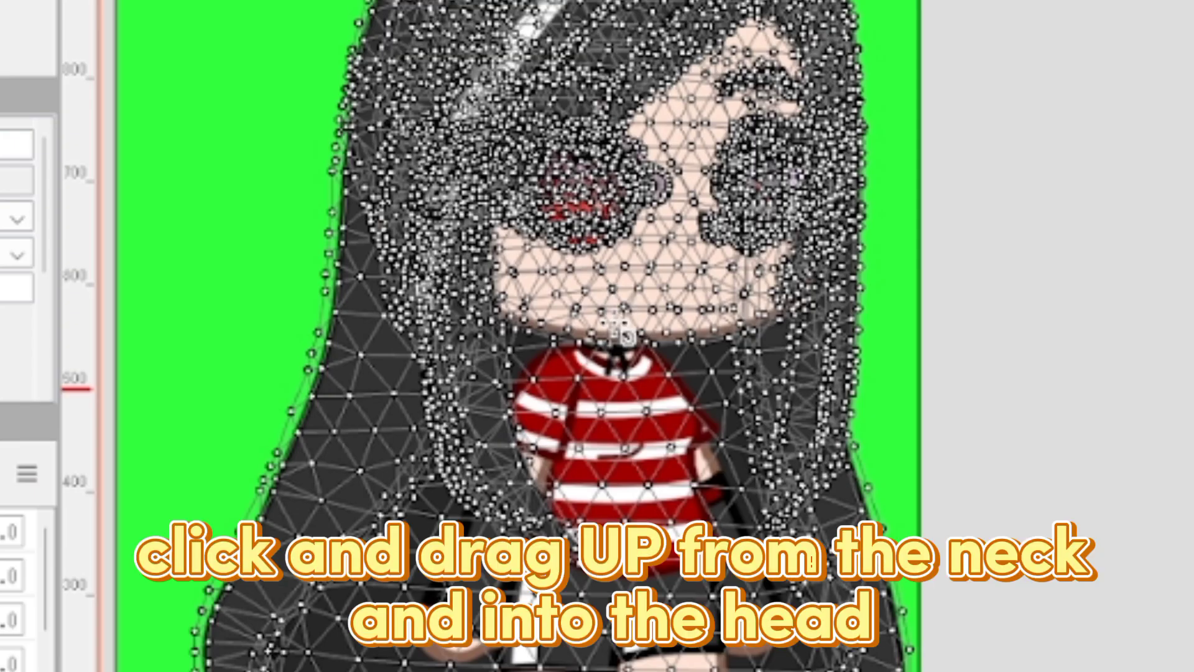
left_click_drag(615, 323, 620, 236)
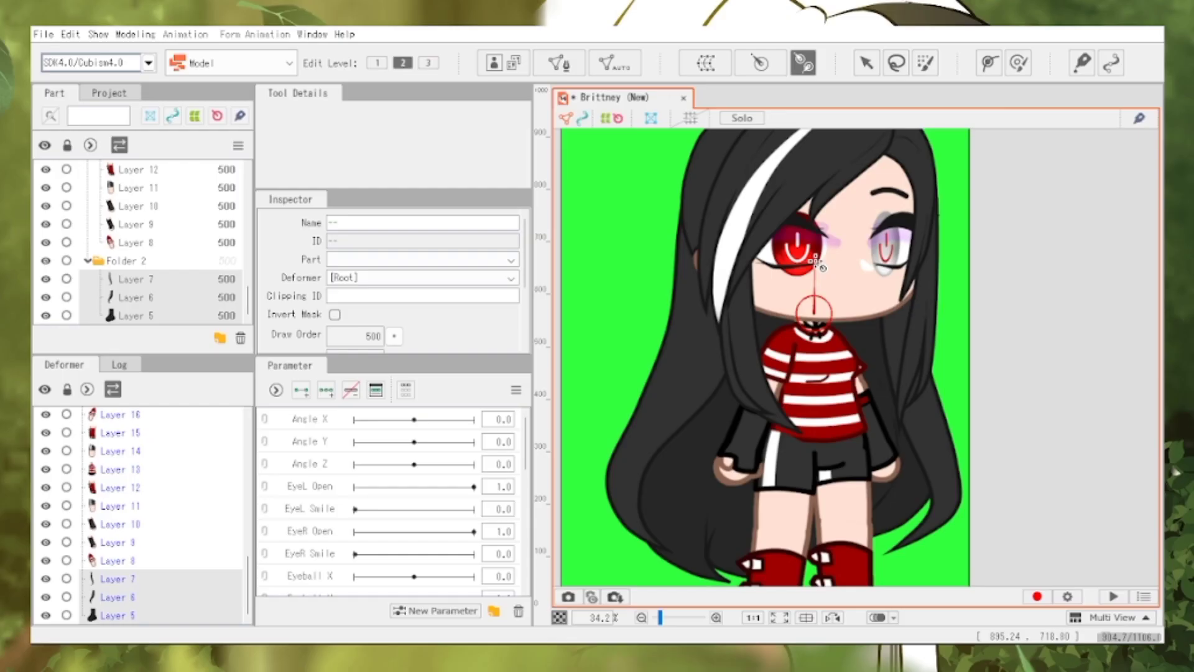
left_click_drag(820, 267, 815, 267)
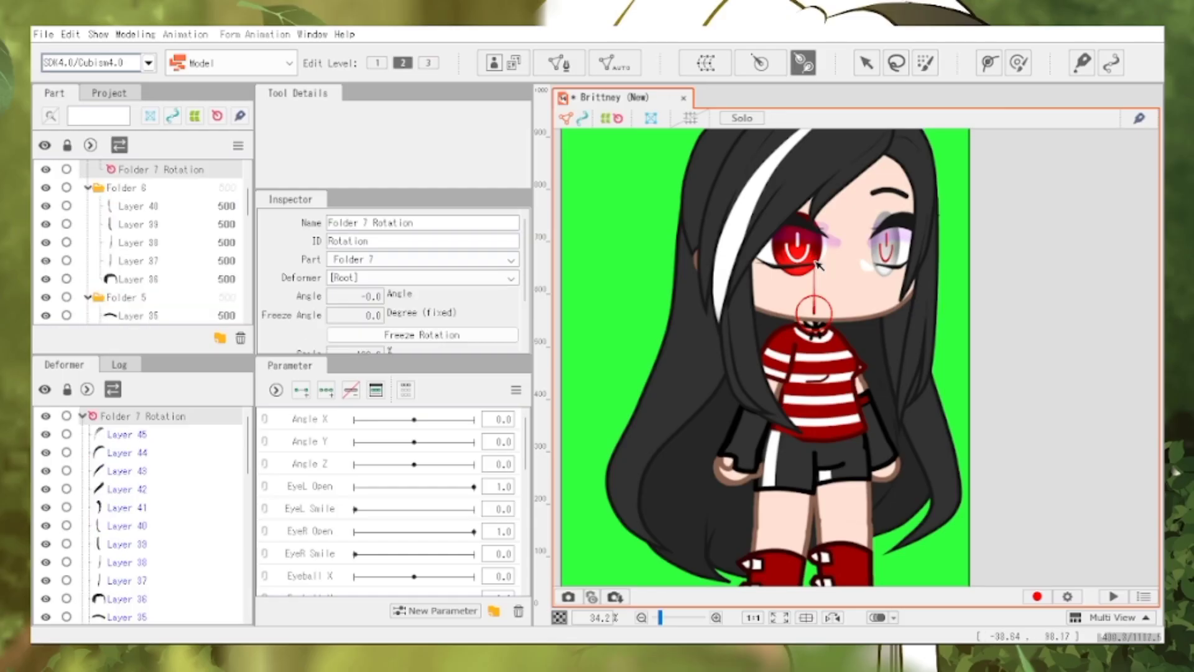
key("v")
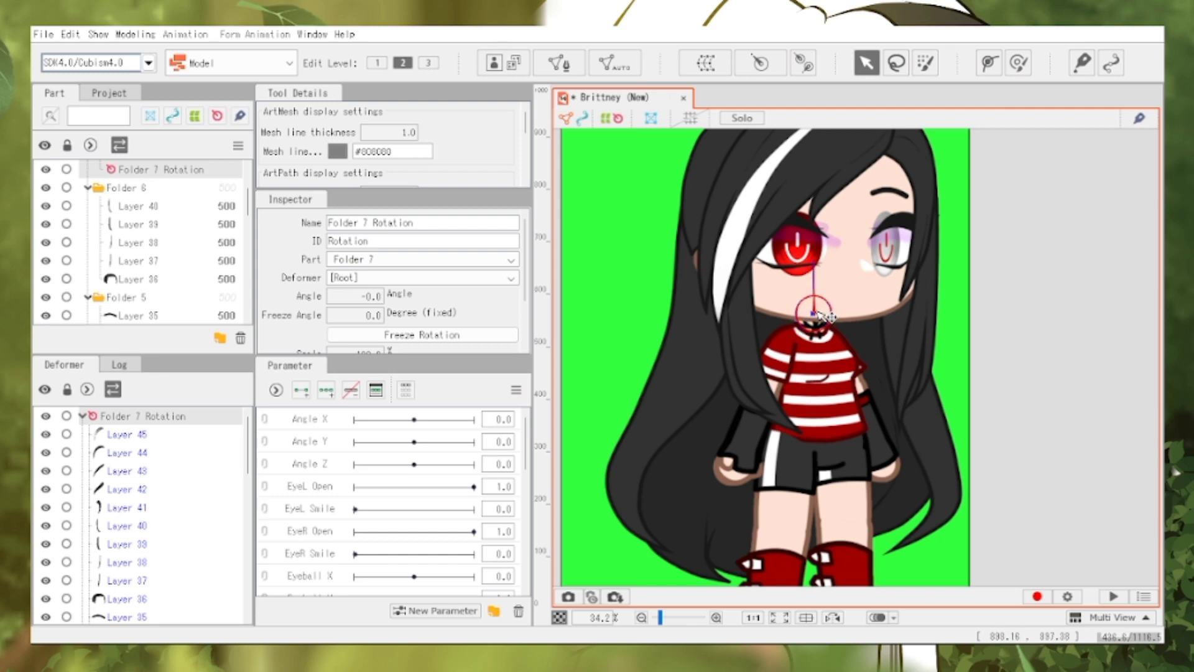
Add three keys on Angle Z for the head rotation deformer and rotate it to about -18 degrees at the -30 key
left_click(334, 467)
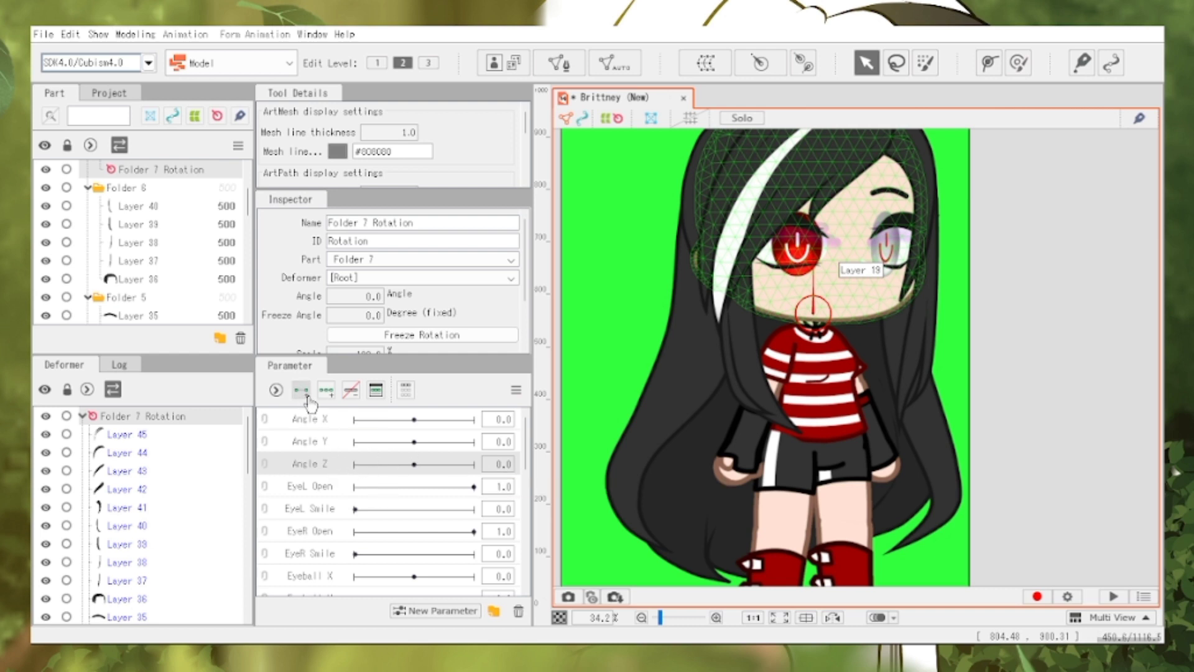
left_click(335, 397)
left_click_drag(414, 472, 343, 472)
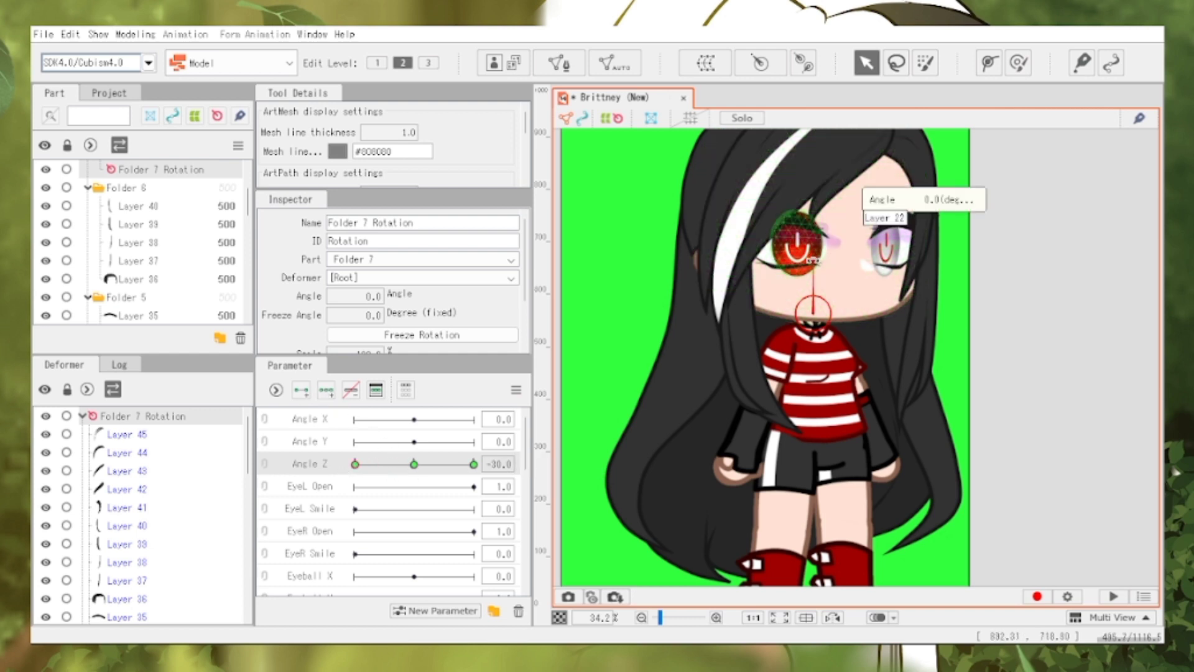
left_click_drag(810, 260, 796, 262)
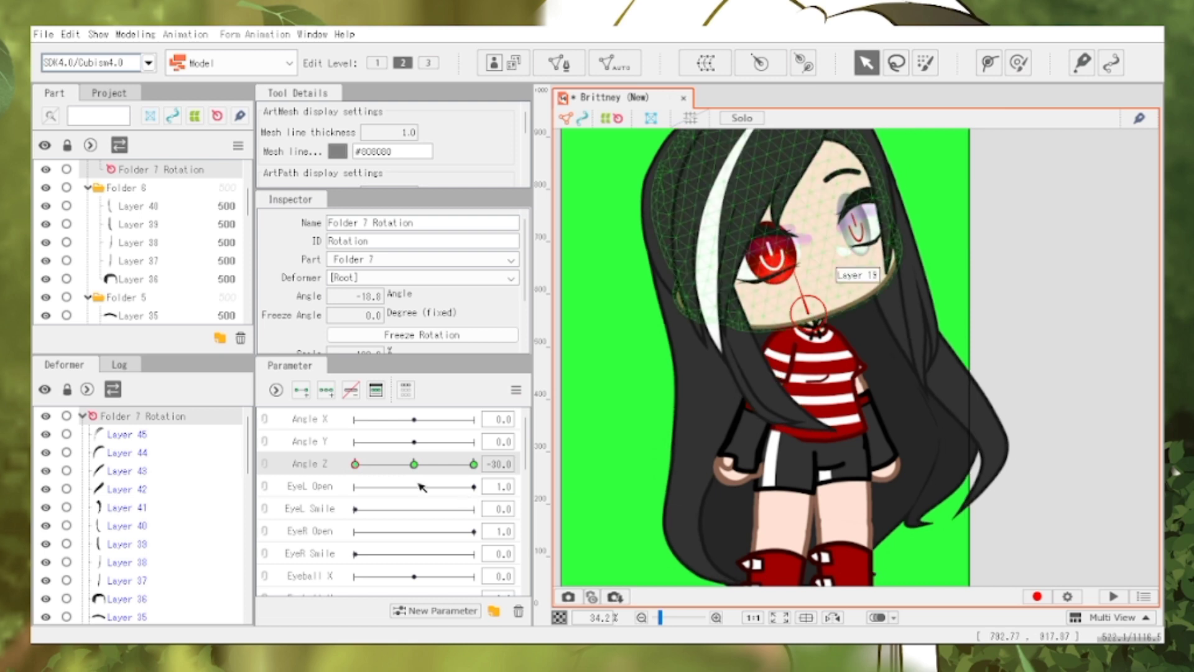
At the Angle Z 30 key, shift the head rotation deformer slightly and rotate it to about 16.5 degrees, then preview the tilt
left_click(406, 464)
left_click(474, 464)
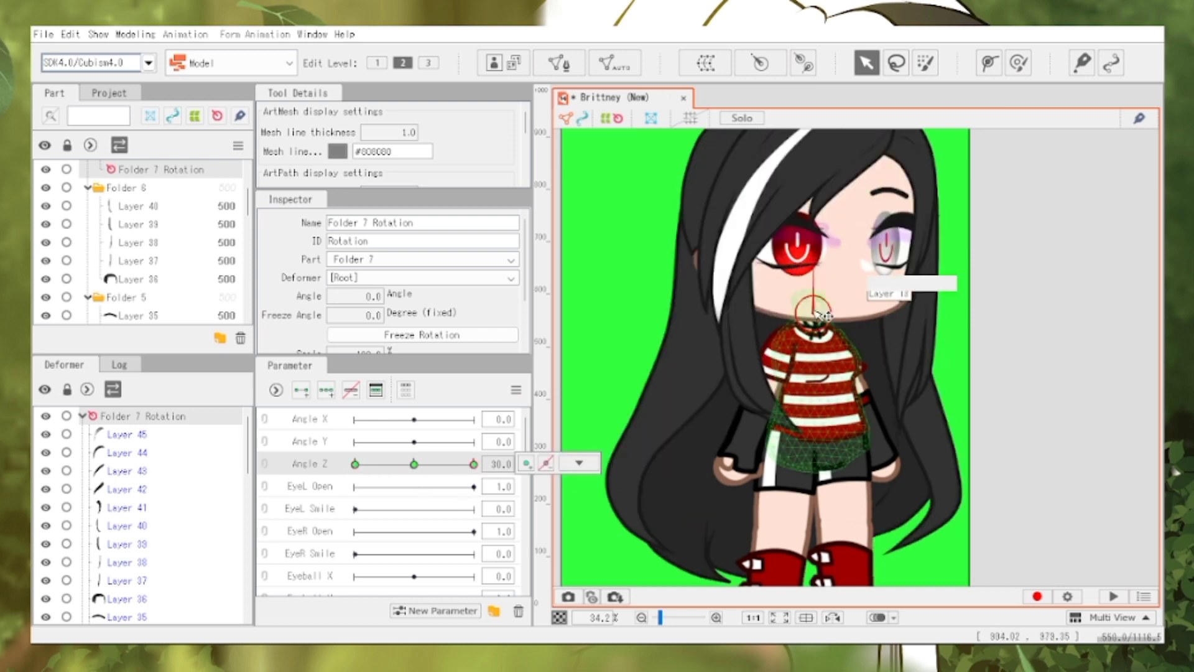
left_click_drag(815, 311, 812, 310)
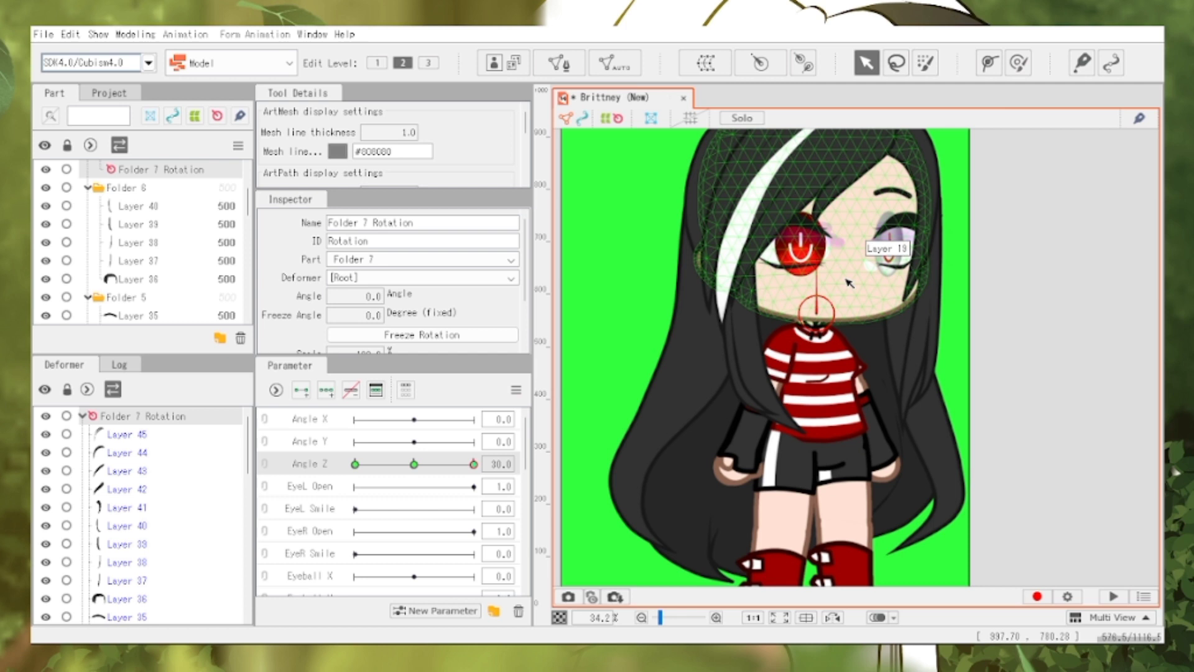
mouse_move(818, 260)
left_mouse_down()
mouse_move(844, 267)
mouse_move(822, 256)
left_mouse_up()
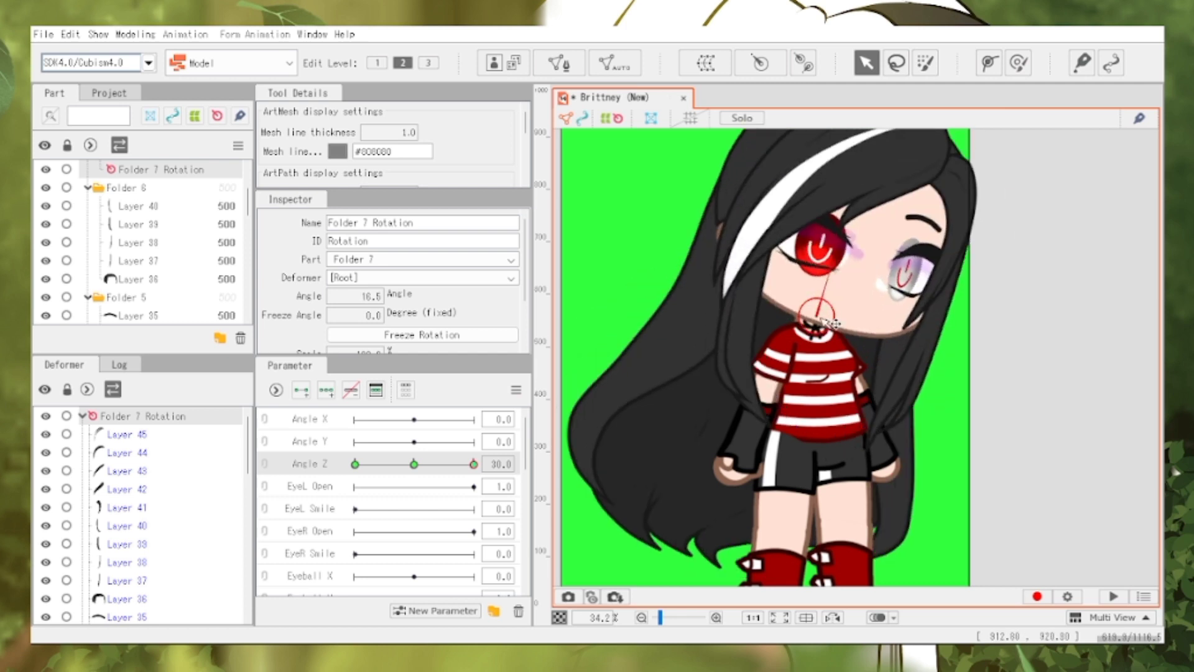
left_click_drag(474, 464, 357, 464)
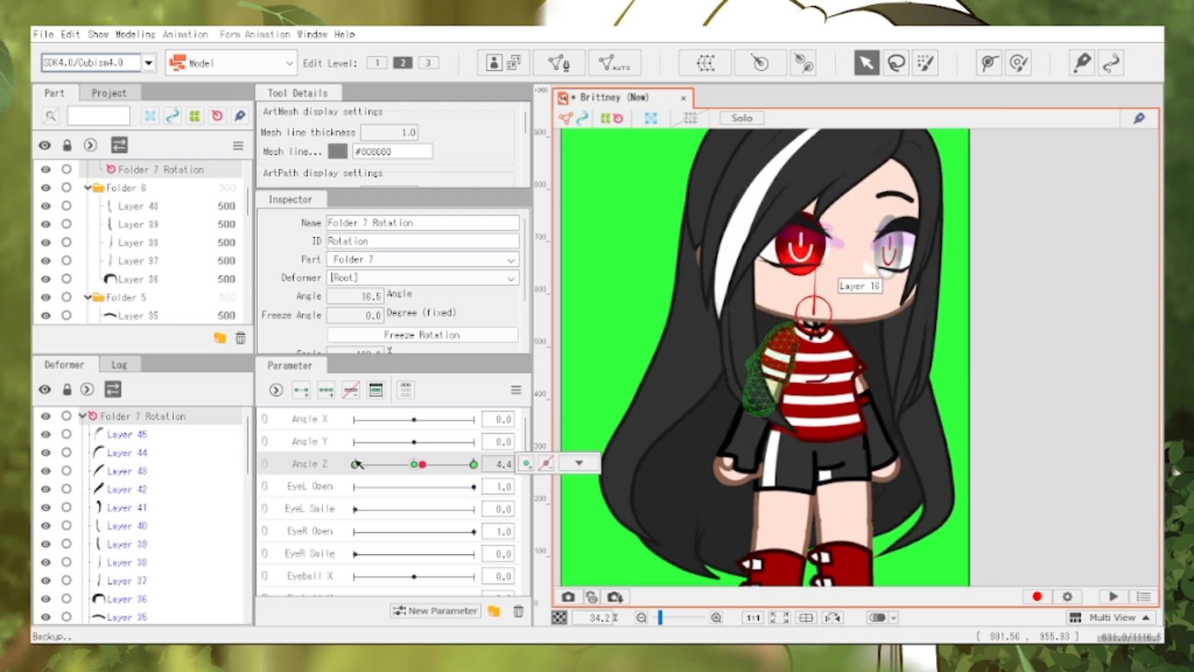
Return Angle Z to 0 and deselect the head rotation deformer
left_click_drag(357, 465, 414, 466)
left_click(414, 465)
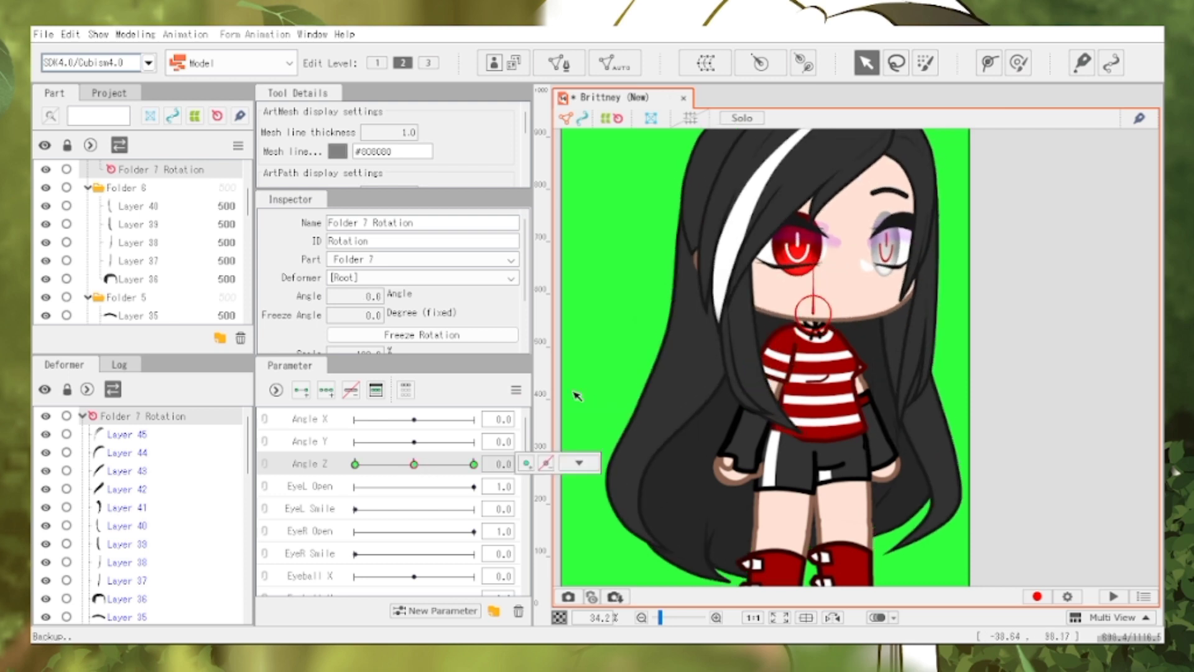
left_click(577, 396)
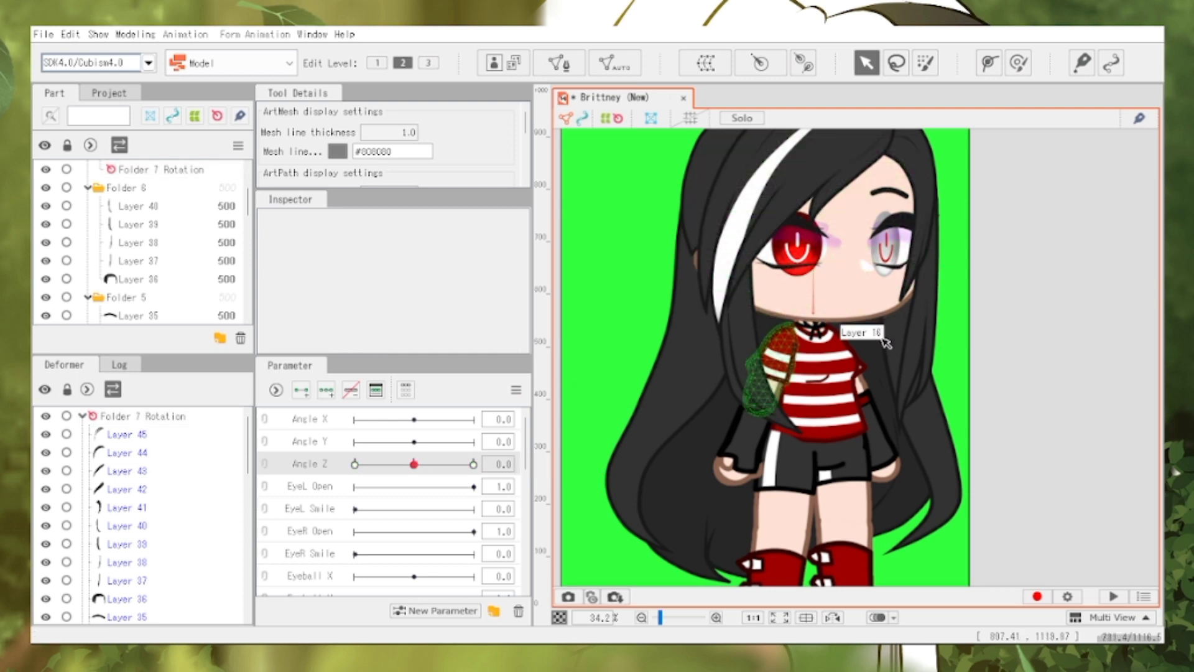
Create a rotation deformer for the torso in Layer 13, extending from the hips up into the shirt
left_click(825, 347)
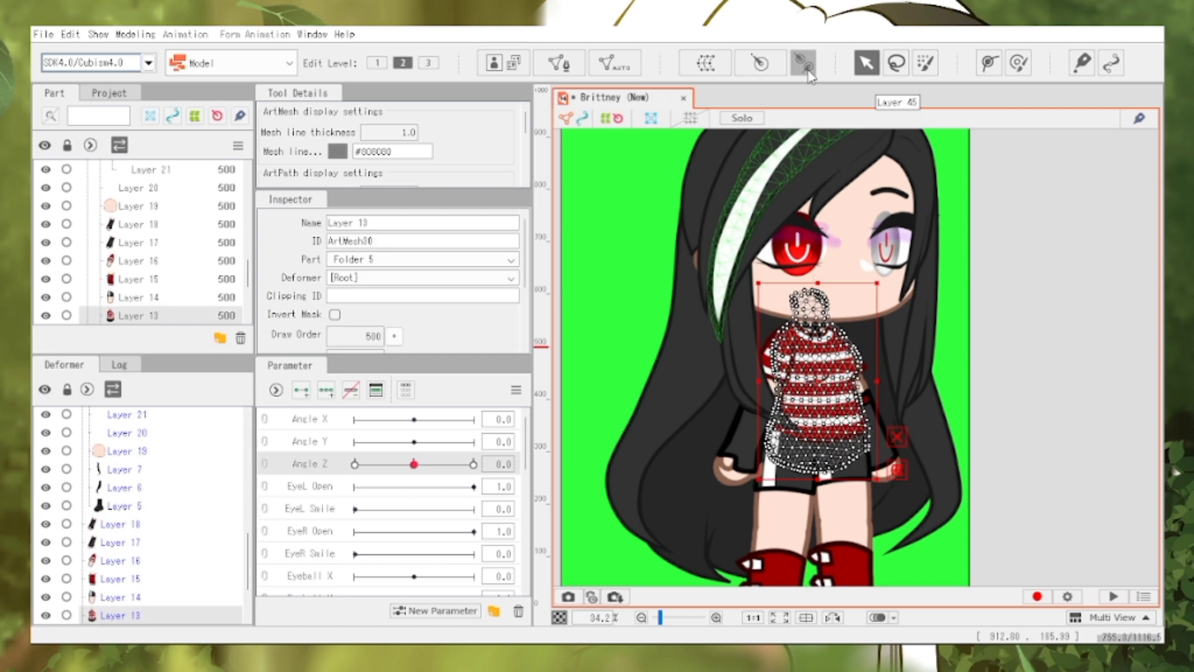
left_click(807, 70)
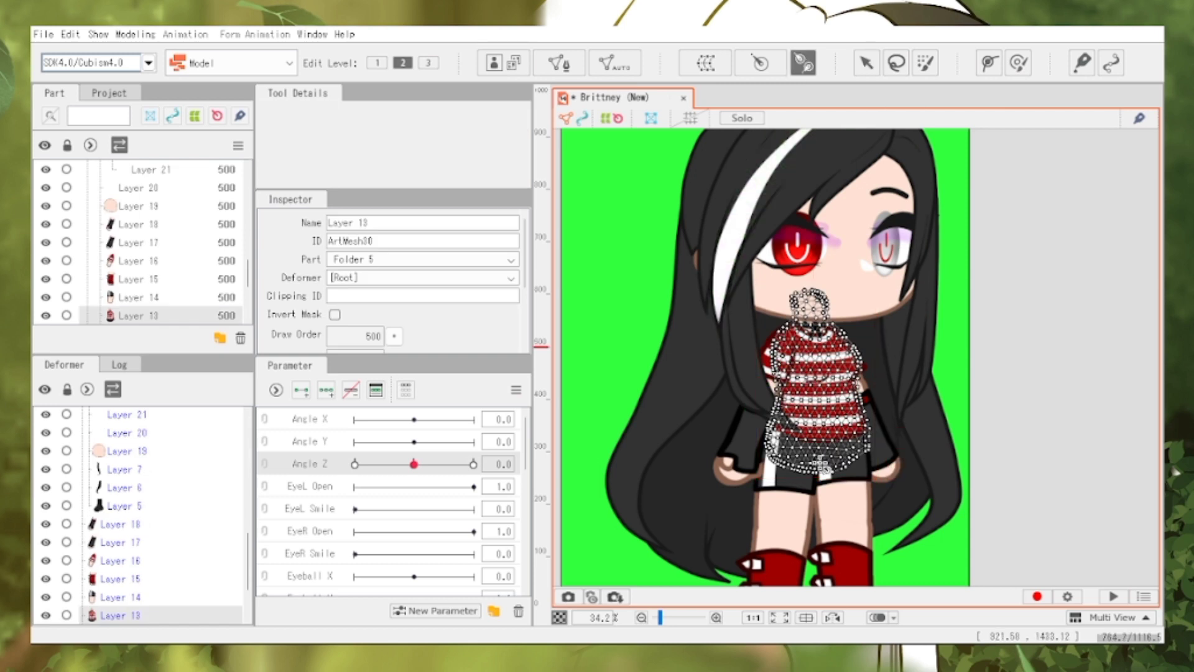
left_click_drag(819, 463, 821, 416)
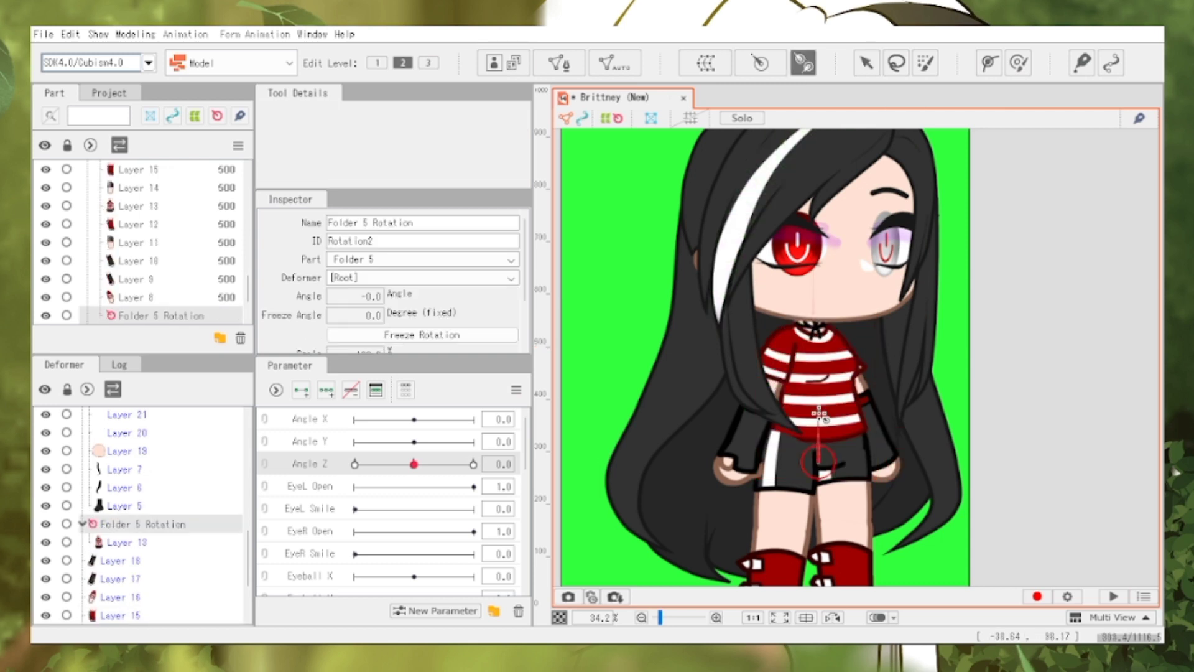
key("Escape")
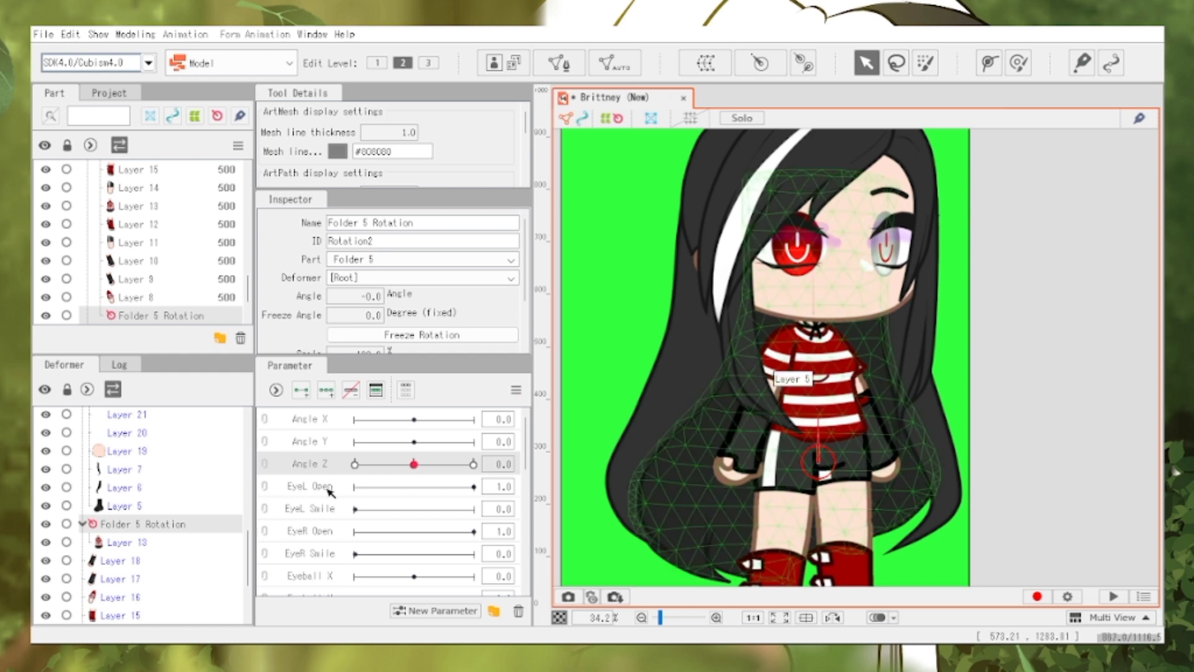
Add three keys on Body Z for the torso rotation deformer and rotate it to about -18.5 degrees at the -10 key
scroll(329, 492, "down", 5)
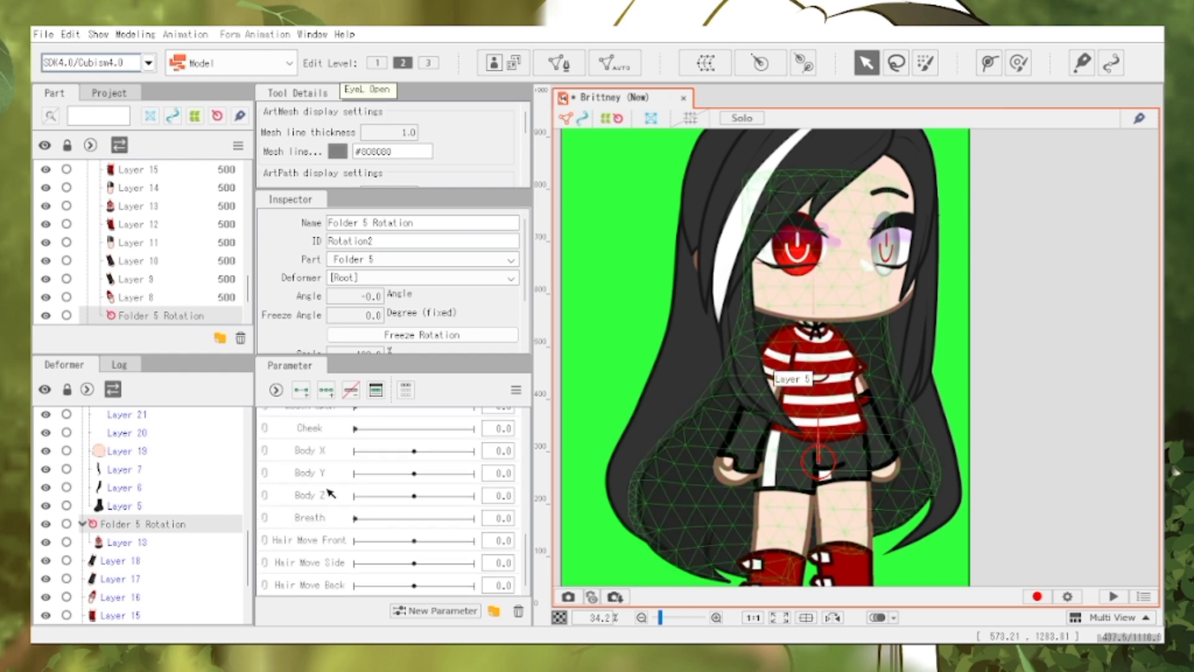
left_click(331, 493)
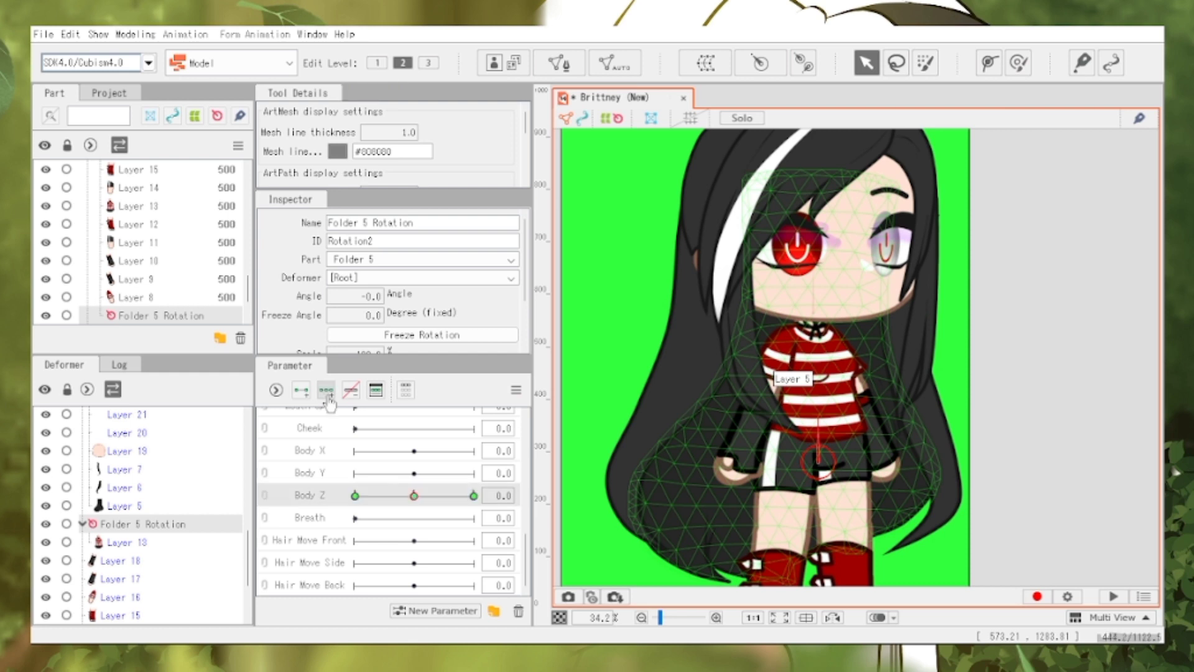
left_click(356, 496)
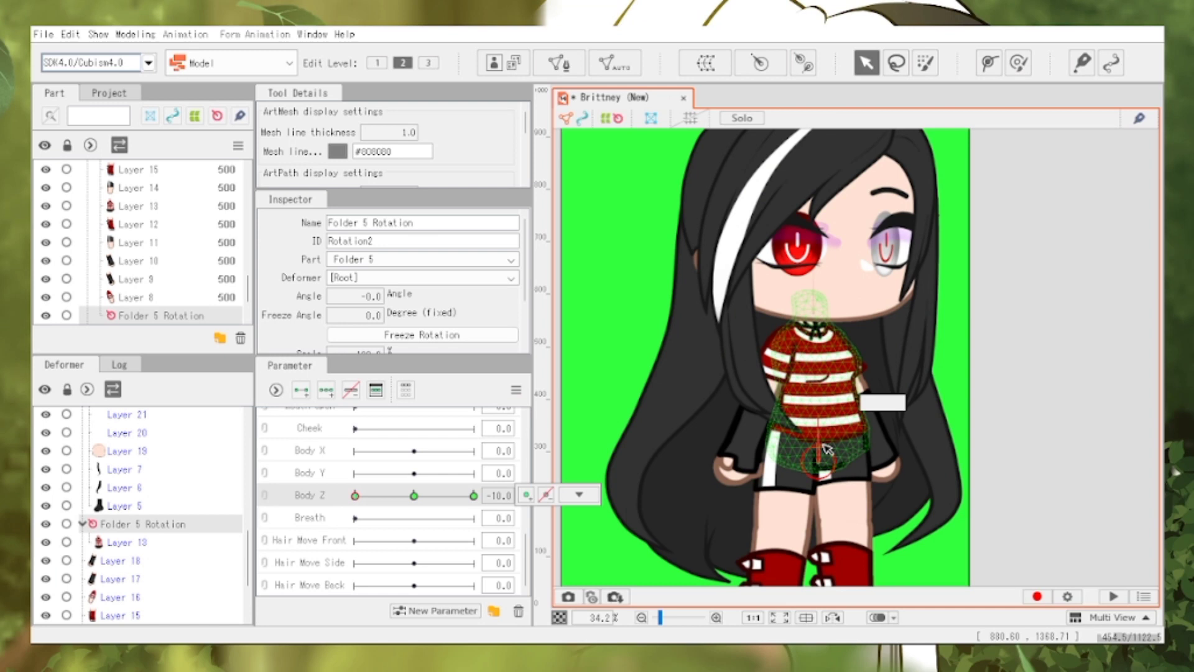
left_click_drag(819, 421, 807, 421)
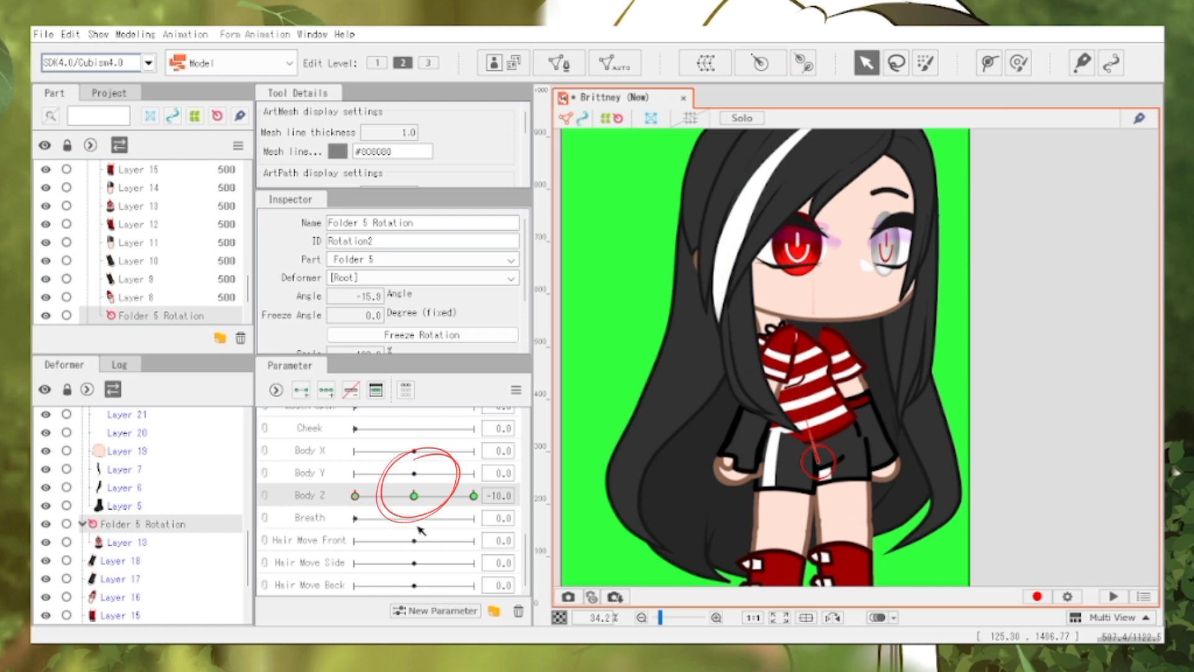
At the Body Z 10 key, rotate the torso deformer the opposite way, then return Body Z to 0 and deselect it
left_click(474, 496)
left_click_drag(825, 426, 844, 420)
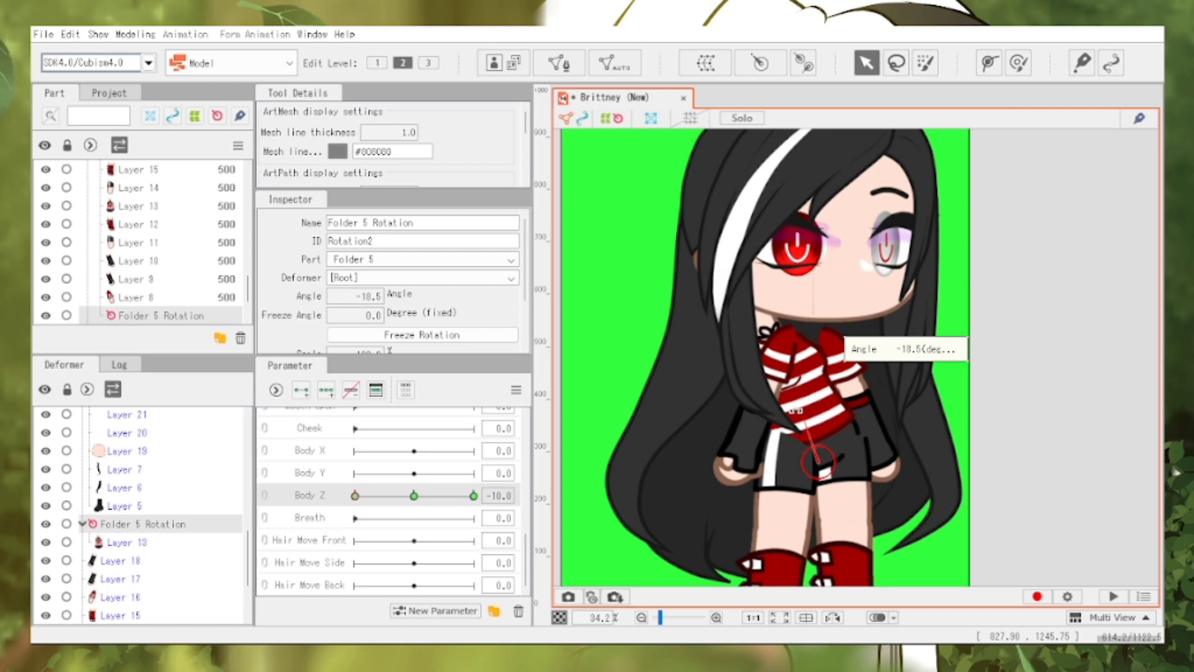
left_click(410, 495)
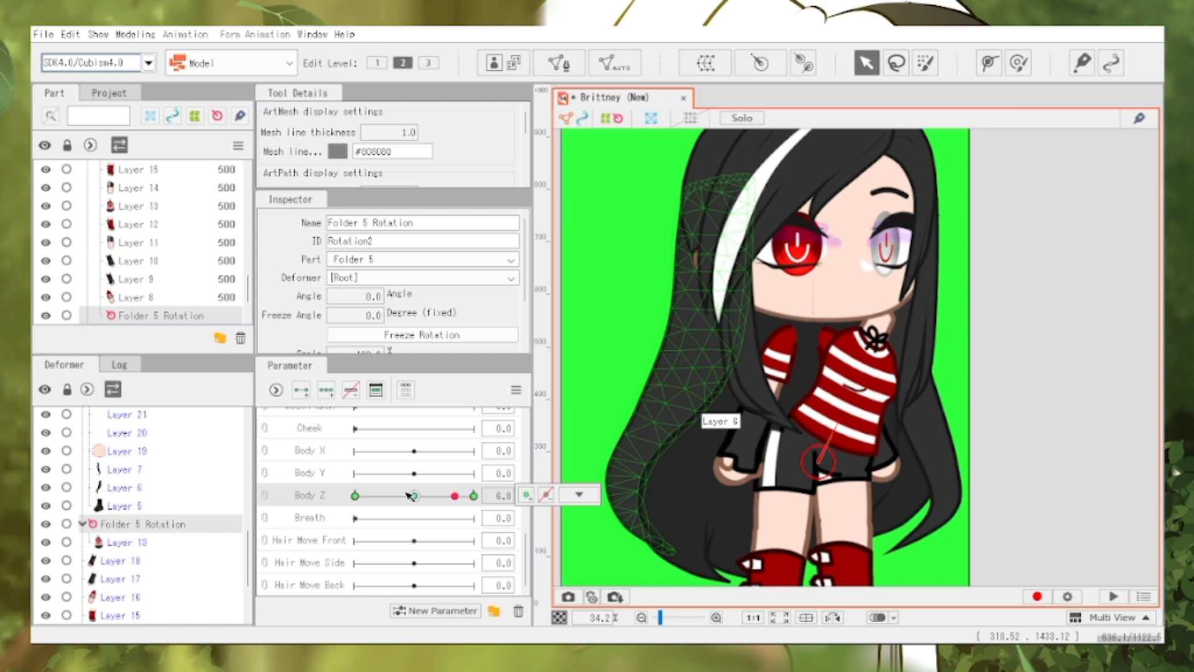
left_click(627, 320)
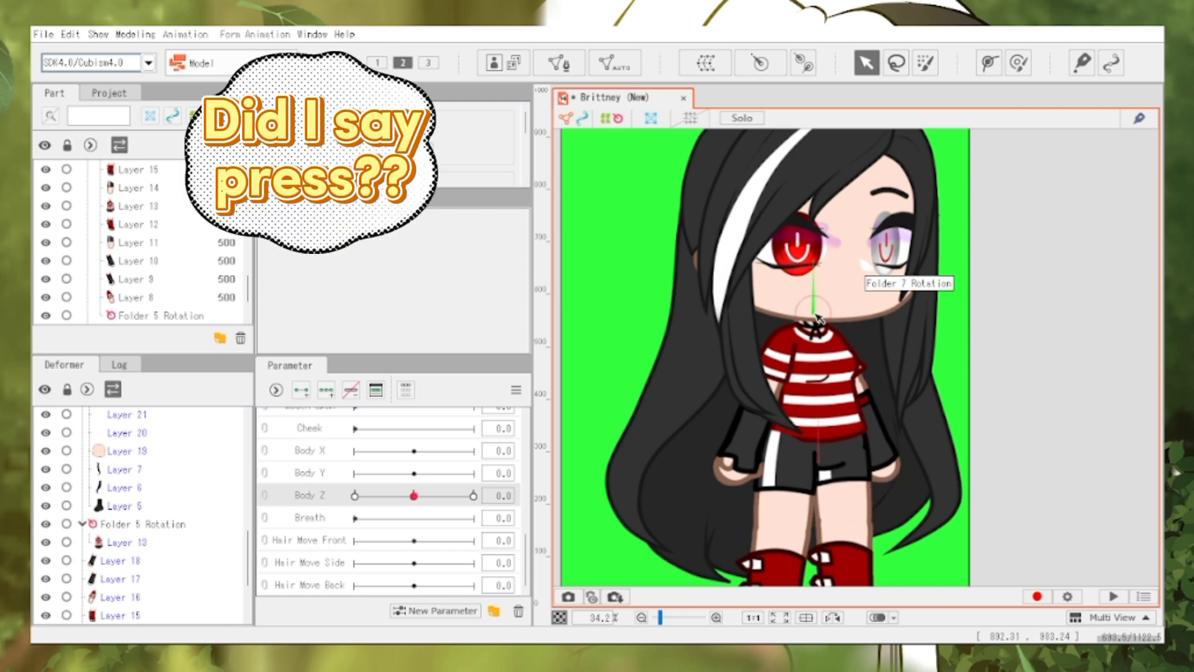
Parent the head's rotation deformer to Folder 5 Rotation and rename it Head Rotation
left_click(817, 318)
left_click(505, 277)
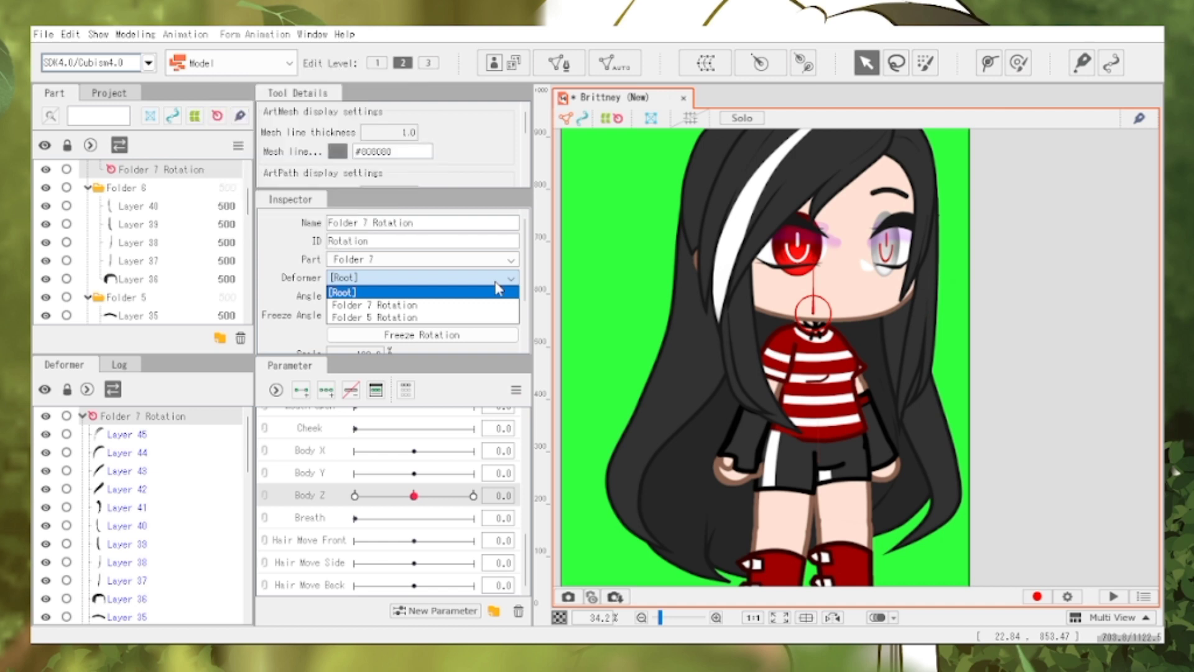
left_click(453, 321)
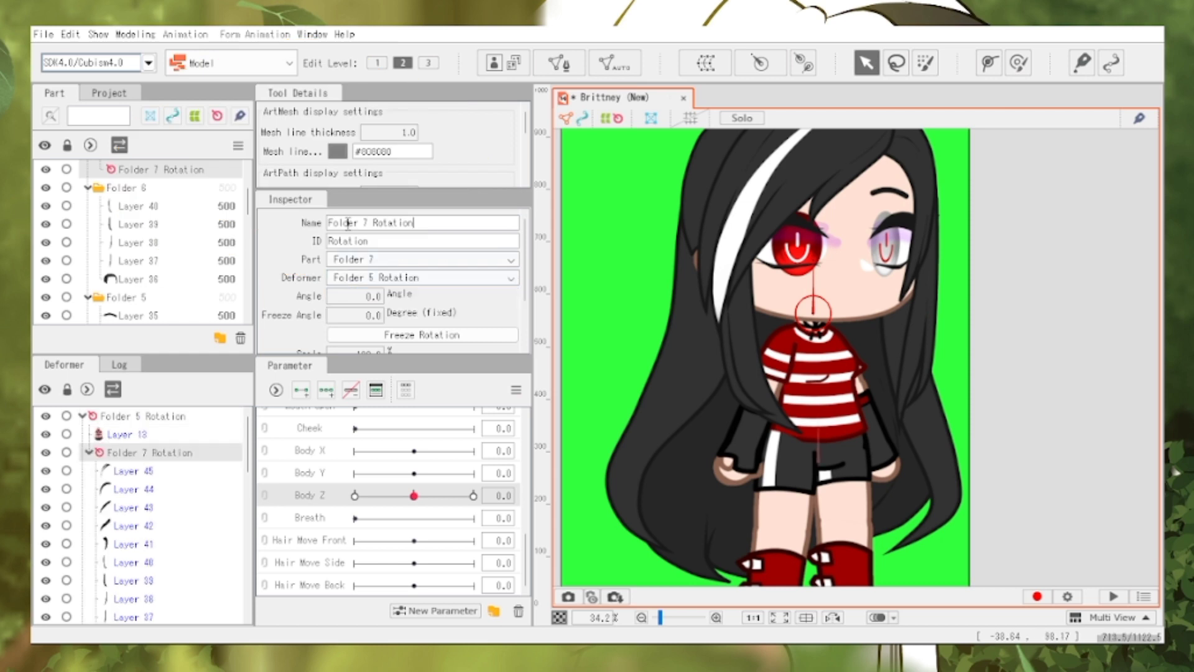
key("ctrl+a")
type("Head Rotation")
key("Return")
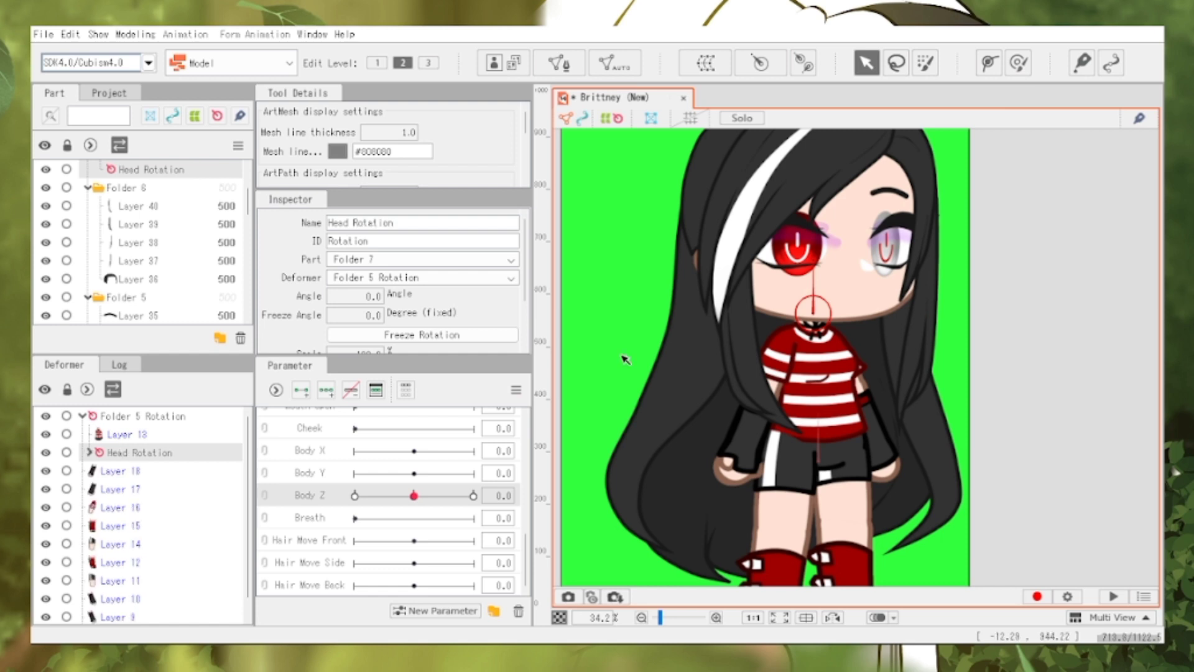
Rename the torso's rotation deformer Body Rotation, then preview the body tilt with Body Z and return it to 0
left_click(625, 360)
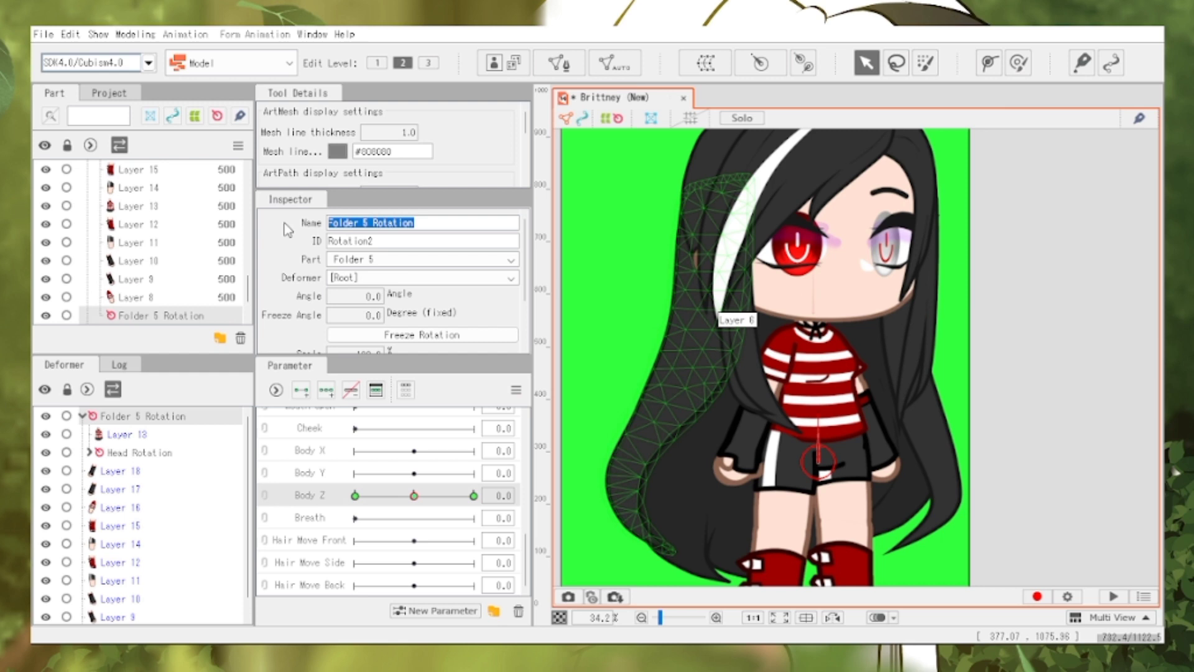
type("Body Rotati")
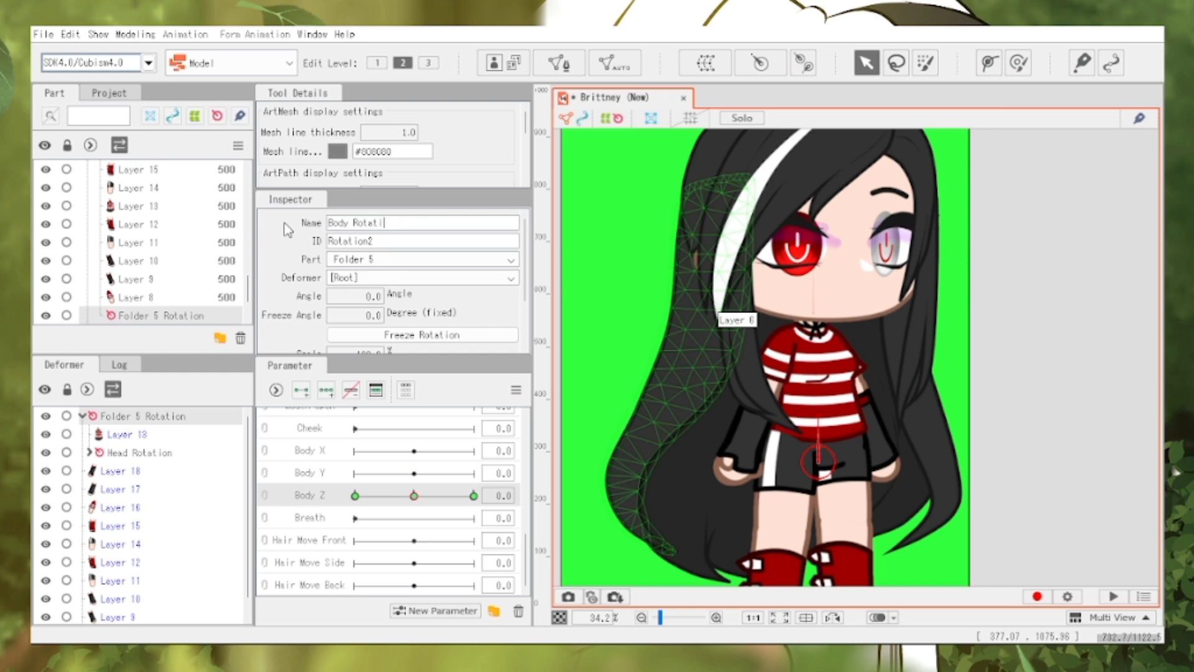
type("on")
key("Return")
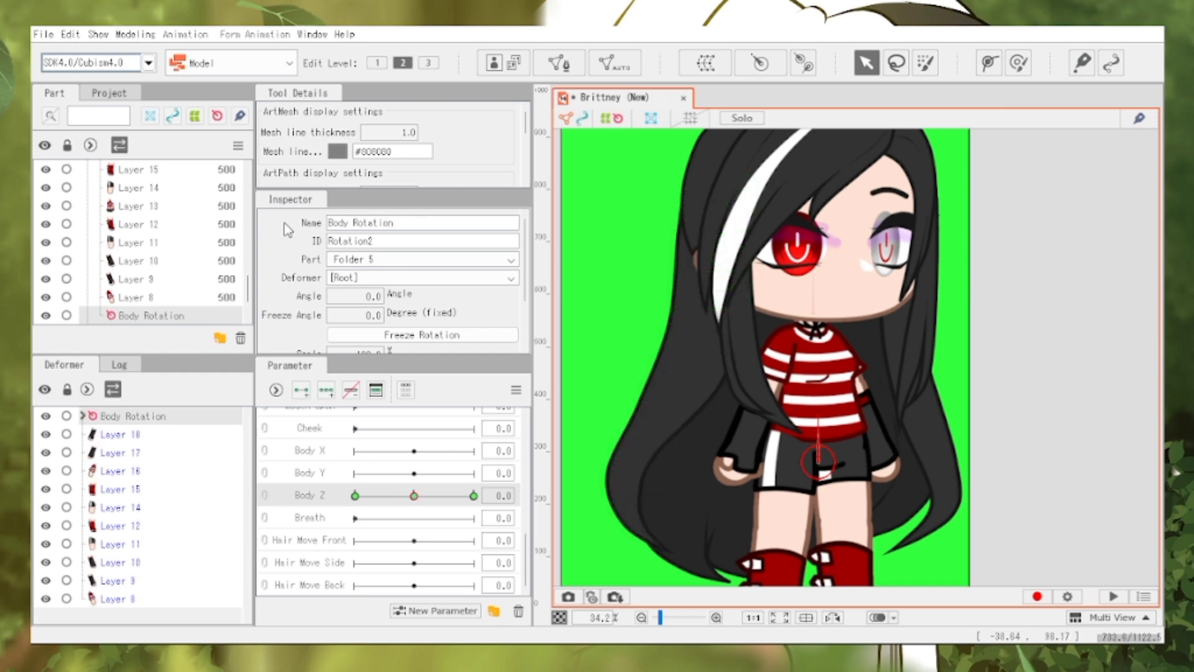
left_click_drag(414, 496, 411, 495)
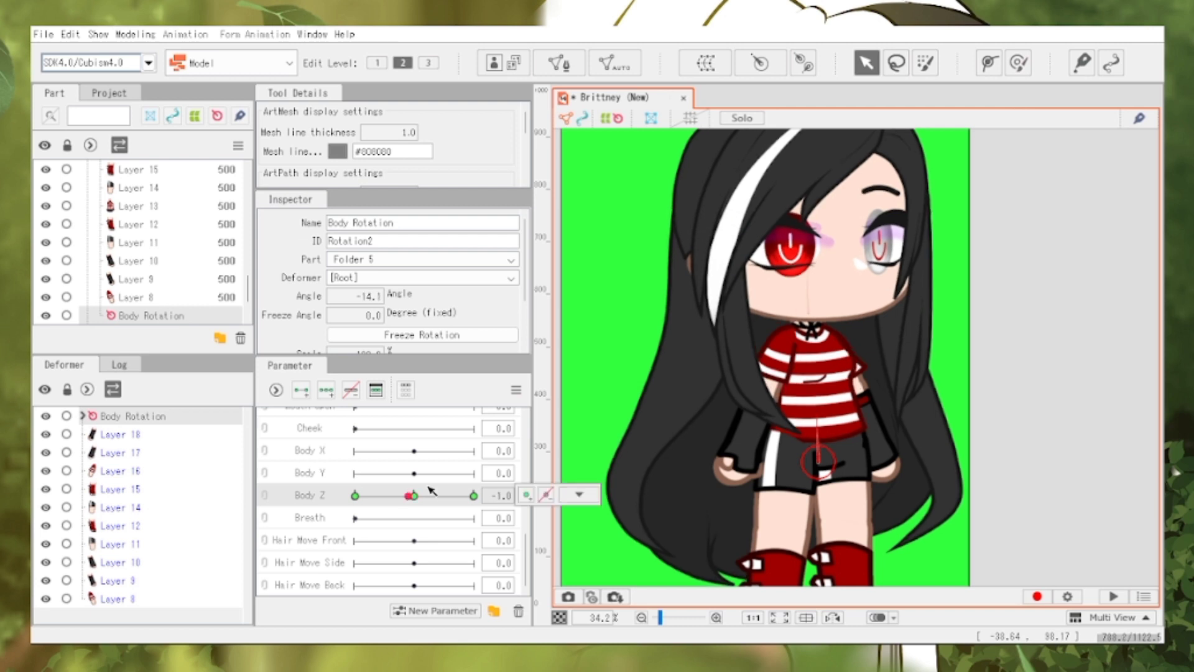
left_click(414, 495)
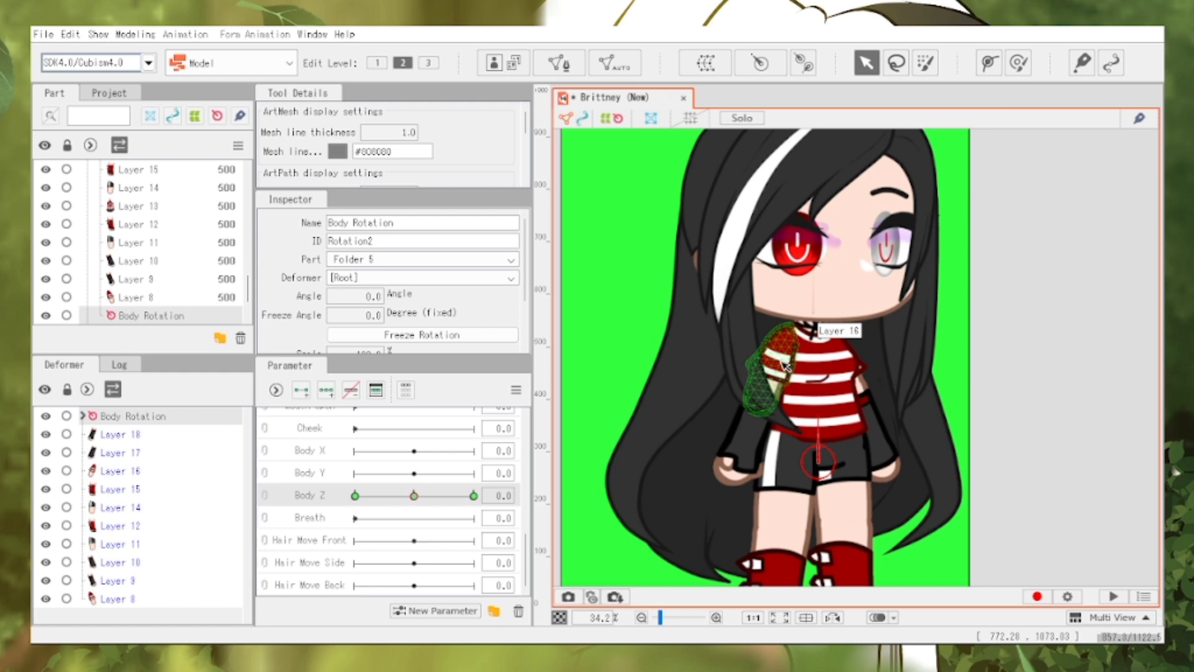
Create a rotation deformer for the arm in Layers 16 to 18, running from the shoulder down the arm
left_click(785, 365)
left_click(131, 203, "shift")
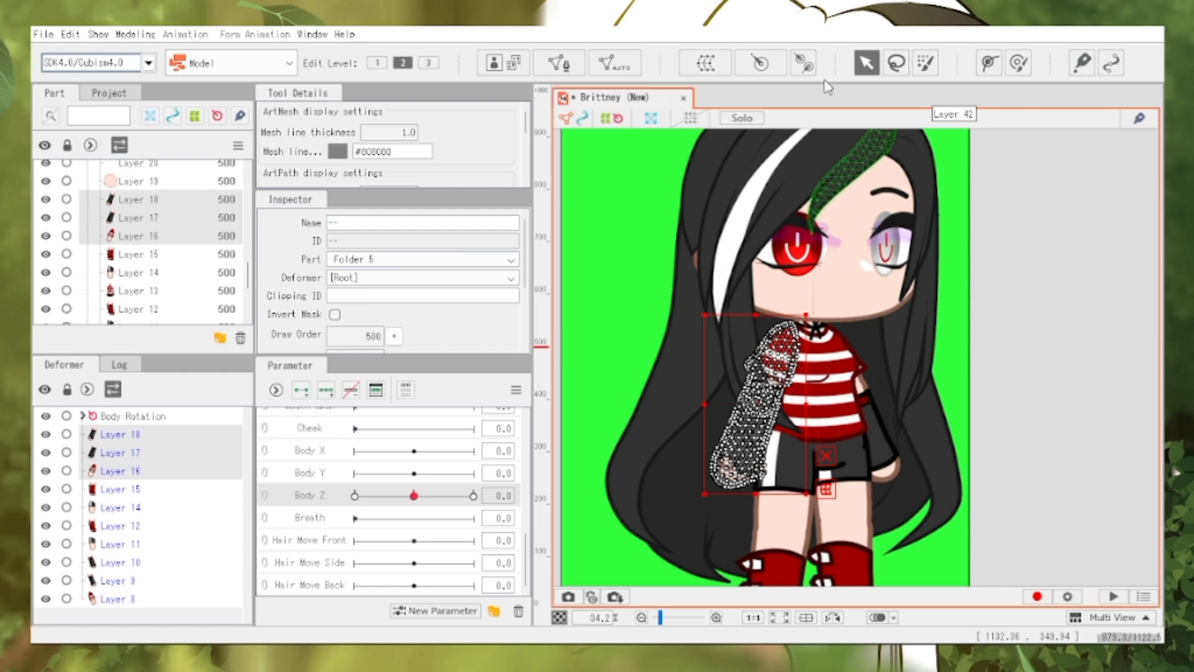
left_click(804, 62)
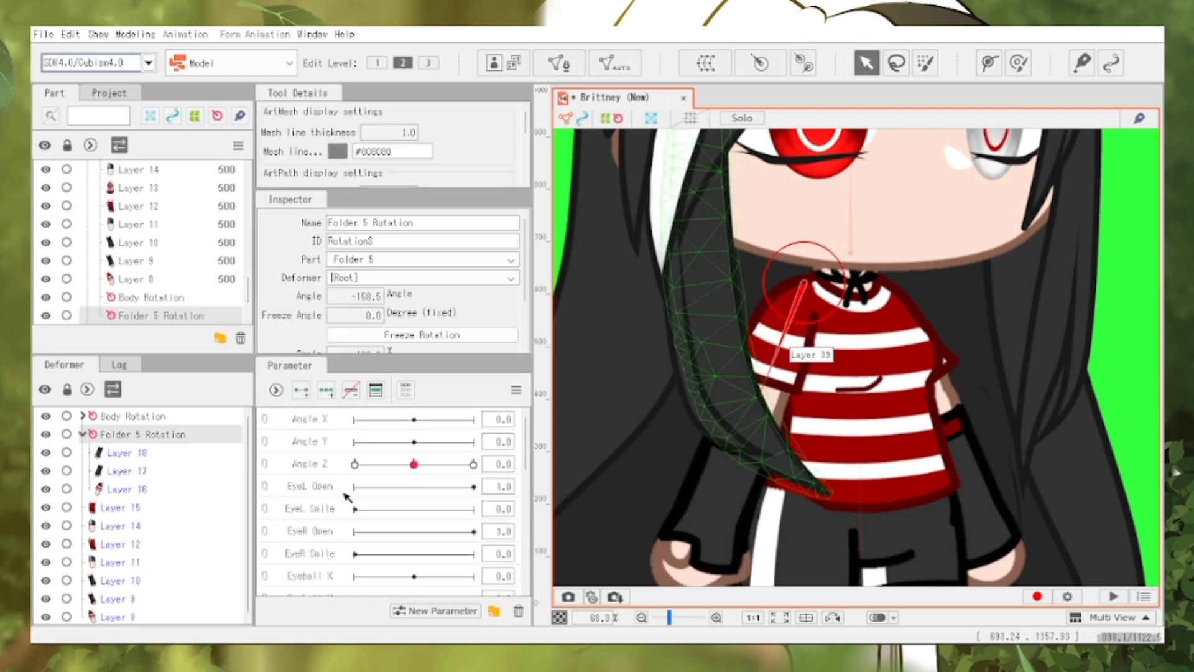
Move the Angle X and Angle Y parameters below Angle Z and rename Angle X as ArmL
scroll(347, 496, "down", 6)
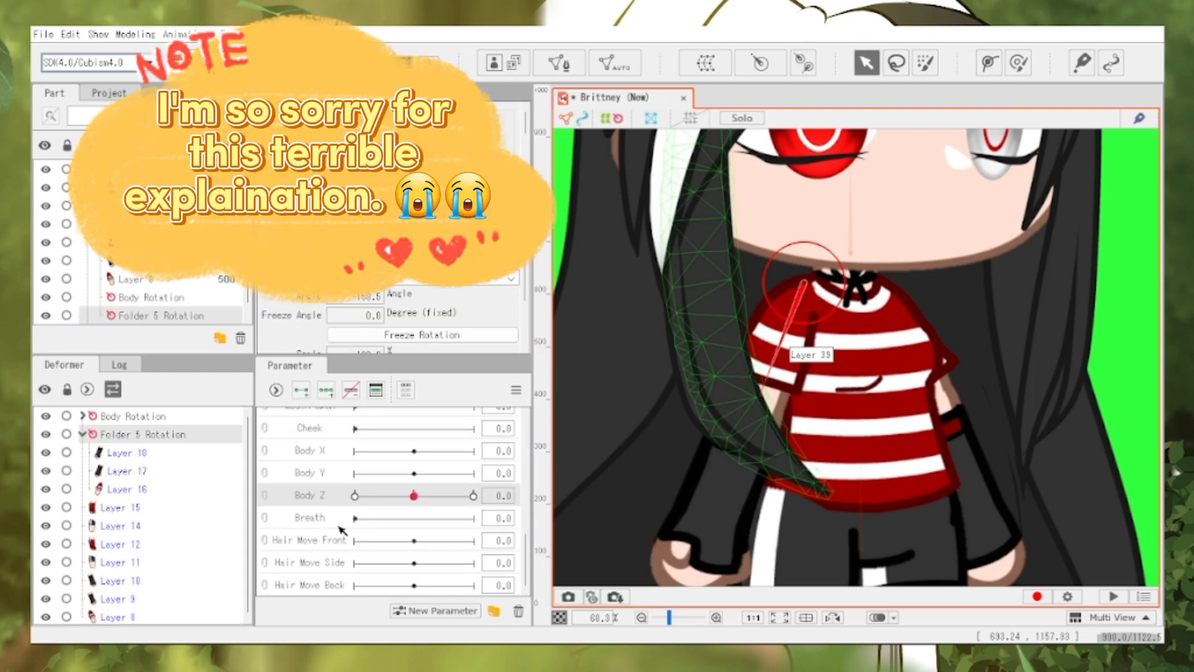
scroll(342, 529, "up", 5)
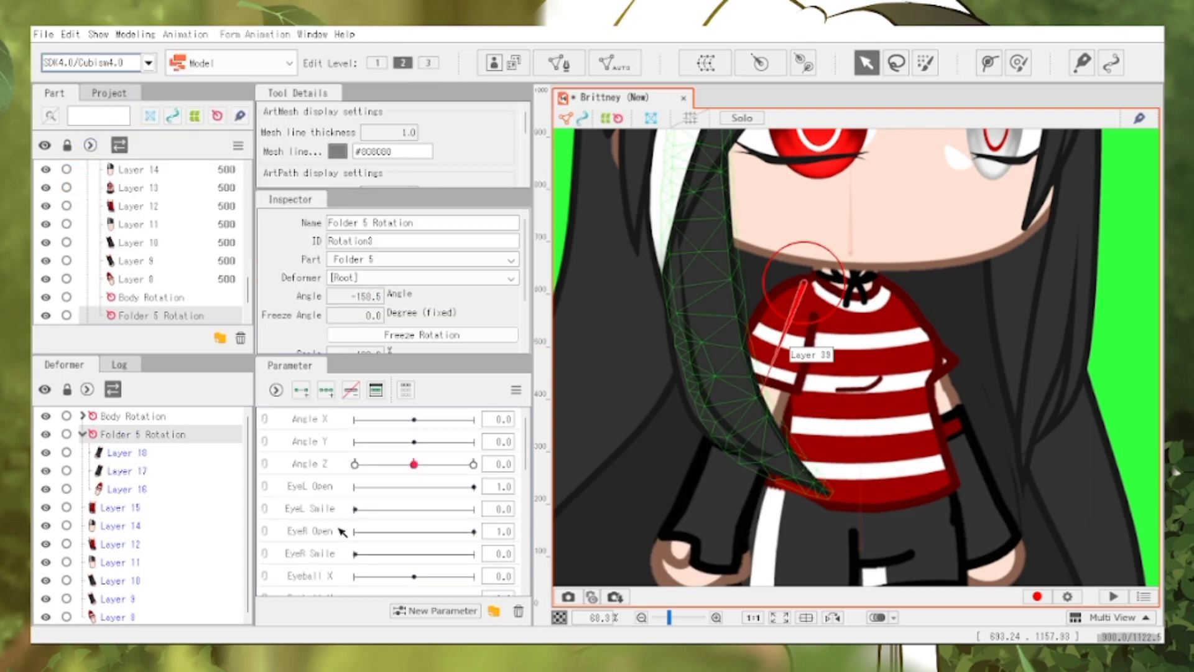
left_click(327, 423)
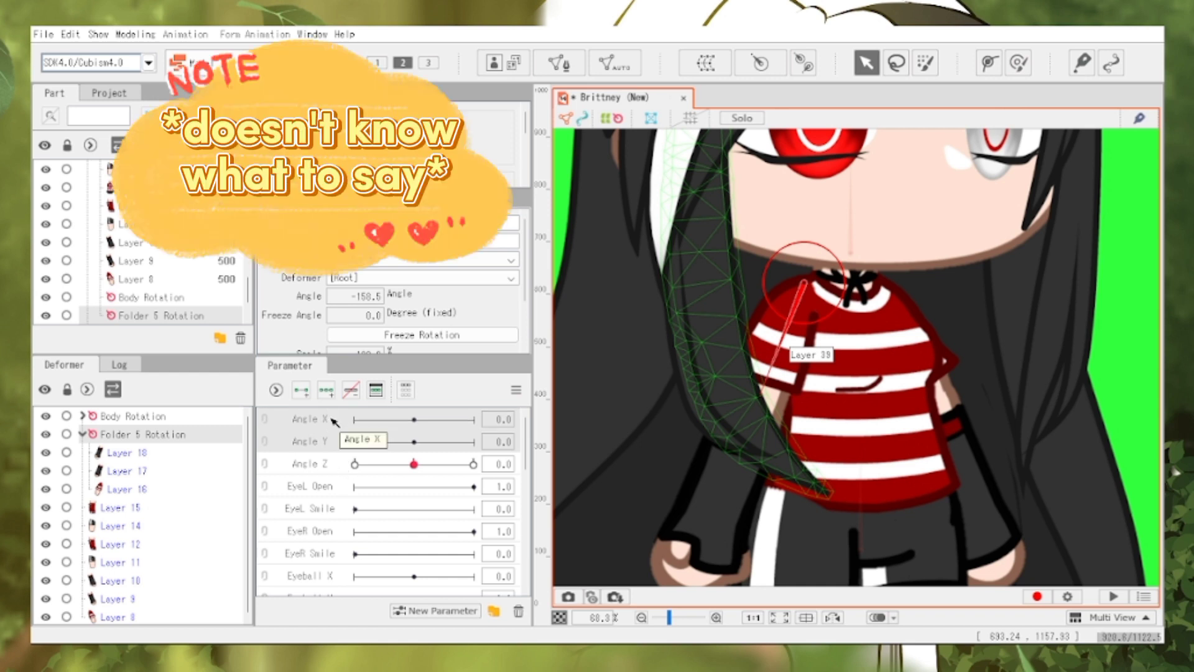
left_click_drag(335, 422, 339, 439)
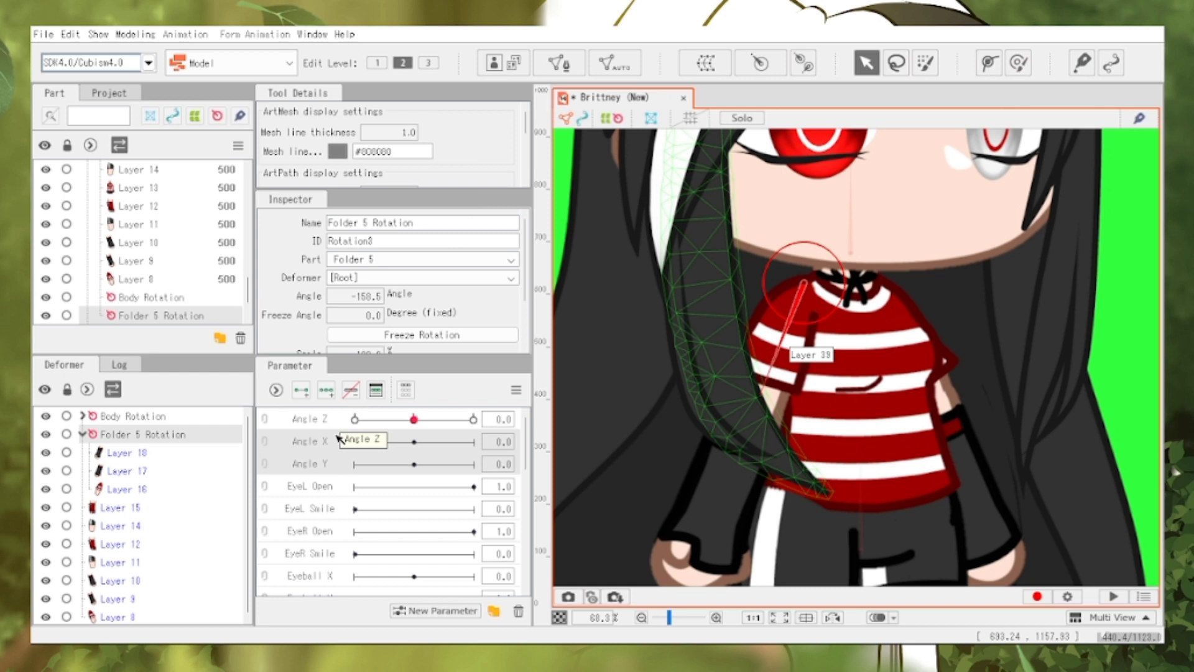
double_click(339, 439)
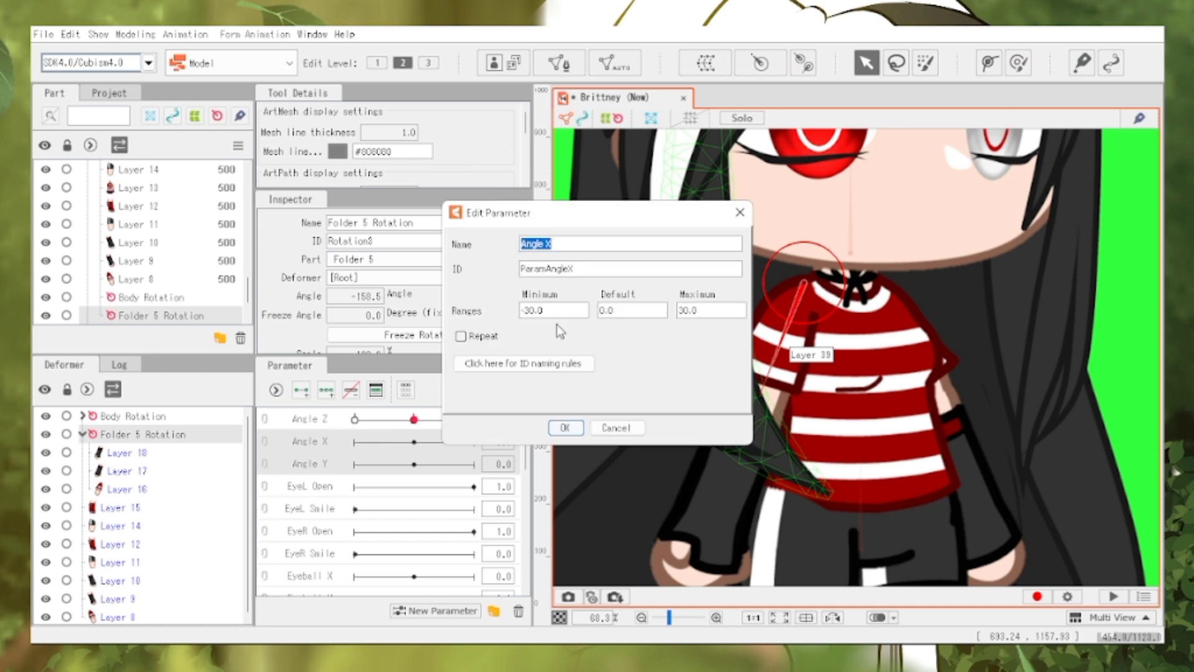
type("ArmL")
key("Return")
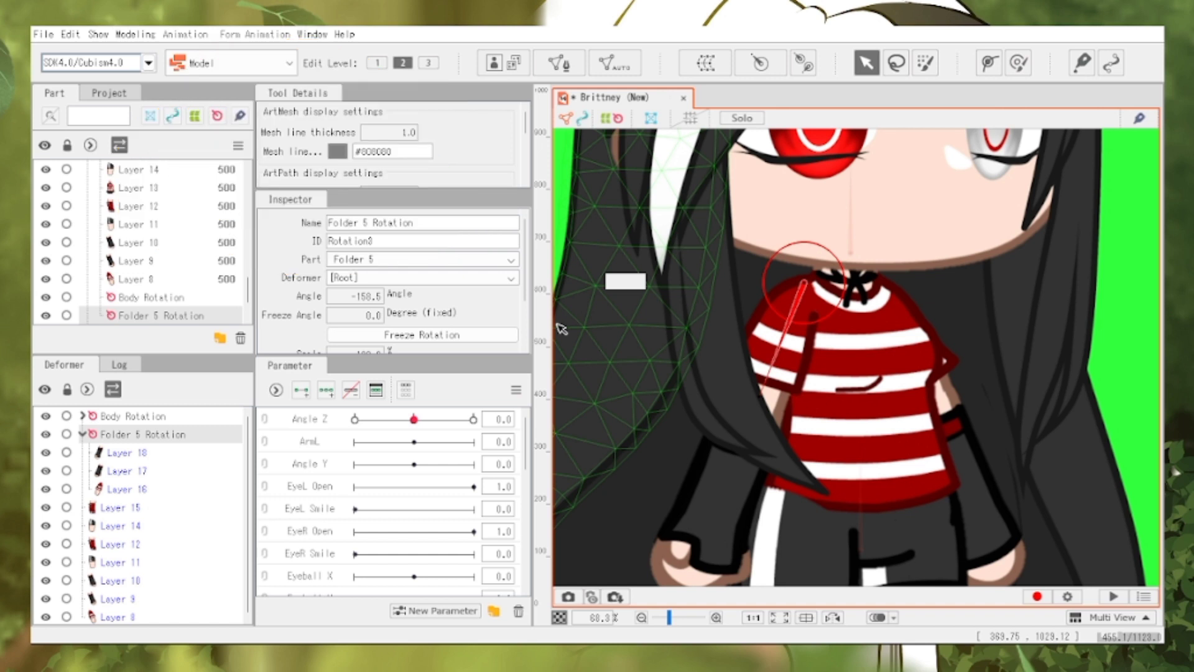
Rename the Angle Y parameter as HandL
double_click(309, 465)
type("Hand")
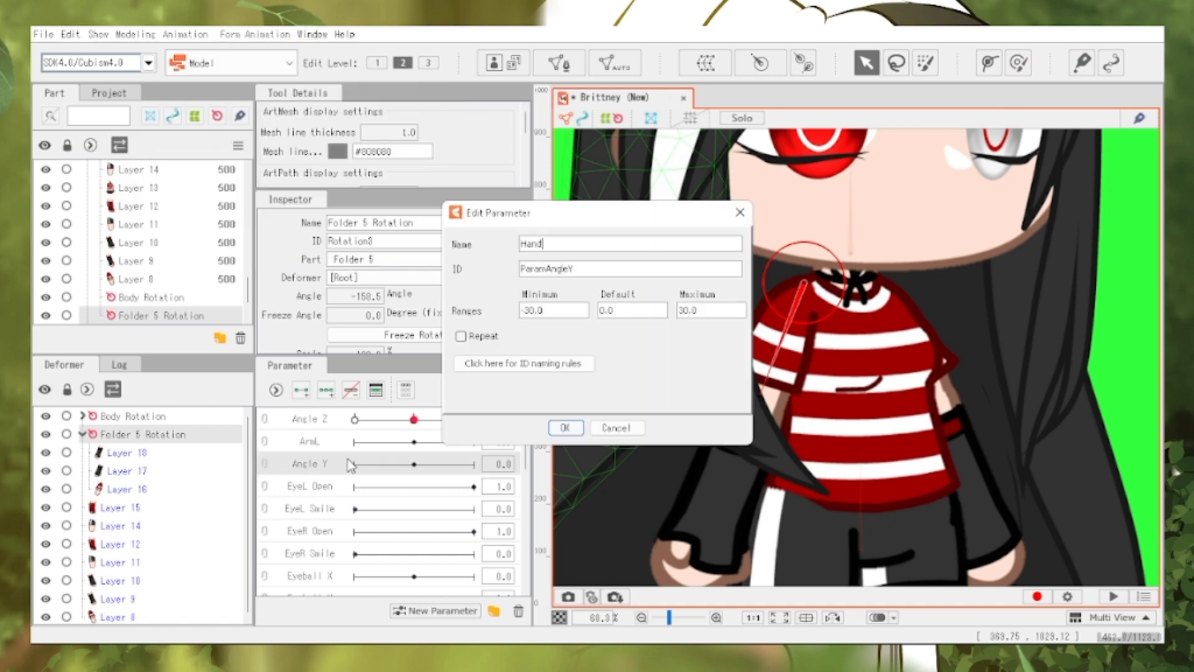
type("L")
key("Return")
right_click(347, 467)
key("Return")
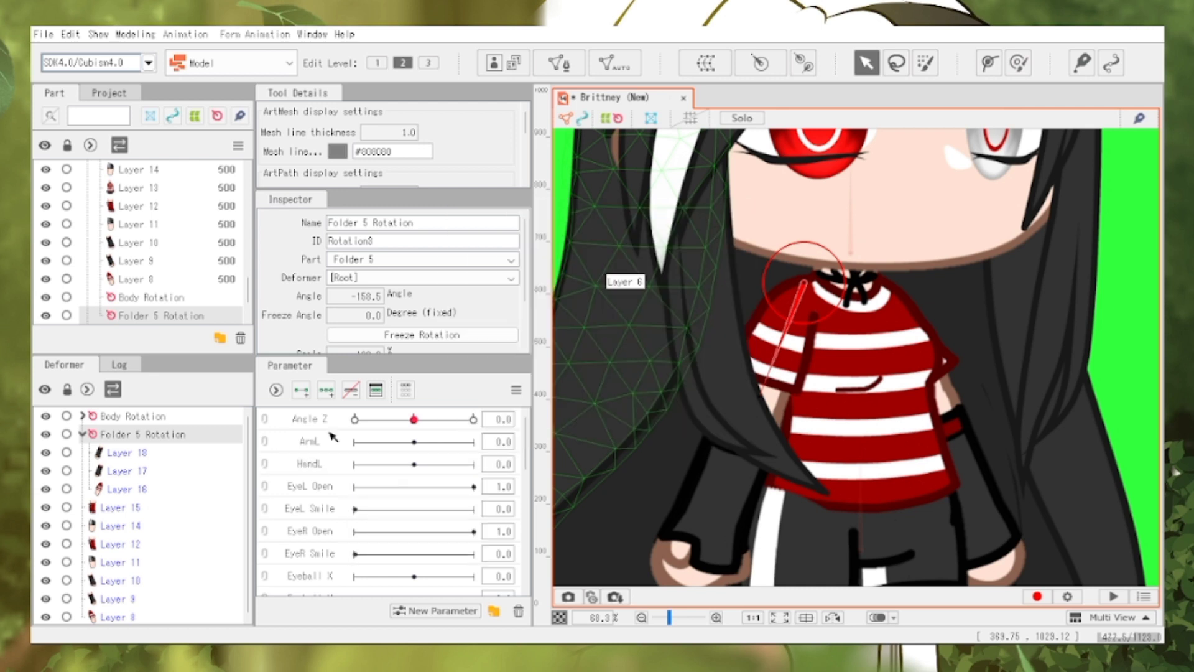
Add three keys on ArmL for the arm deformer, and at the -30 key rotate it to about -43 degrees and shift it inward at the shoulder
left_click(333, 438)
left_click(320, 392)
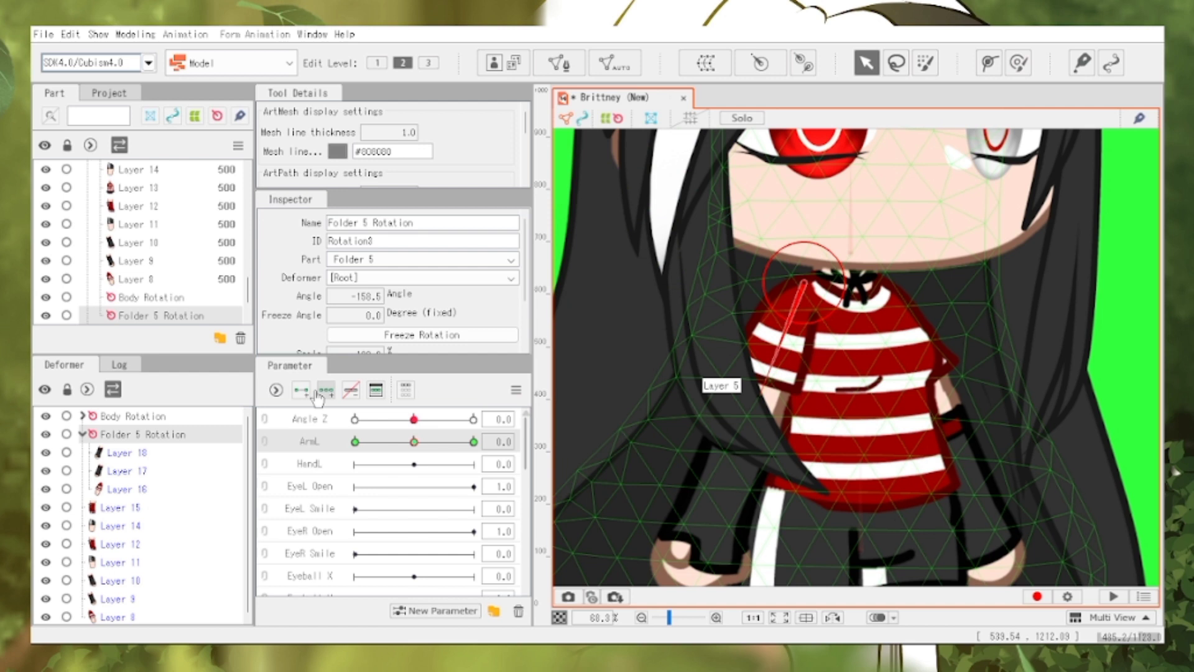
left_click(355, 441)
left_click_drag(762, 391, 743, 221)
left_click_drag(808, 306, 833, 321)
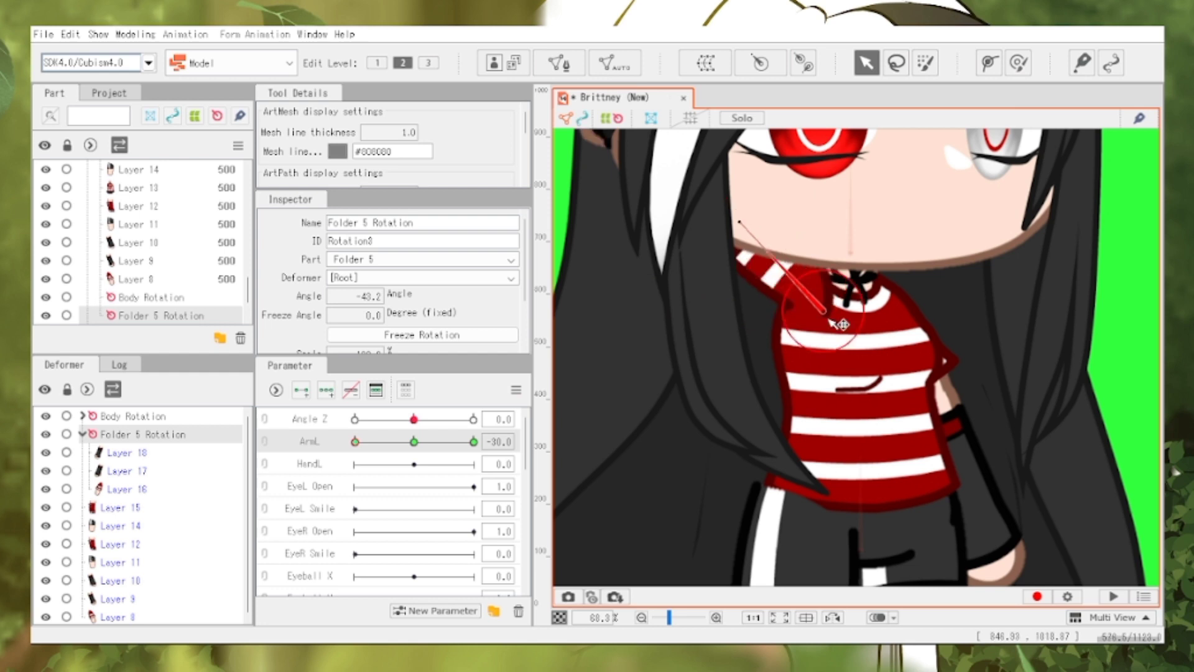
At the ArmL 30 key, swing the arm deformer across the chest to about -268 degrees and adjust its shoulder position
left_click(450, 441)
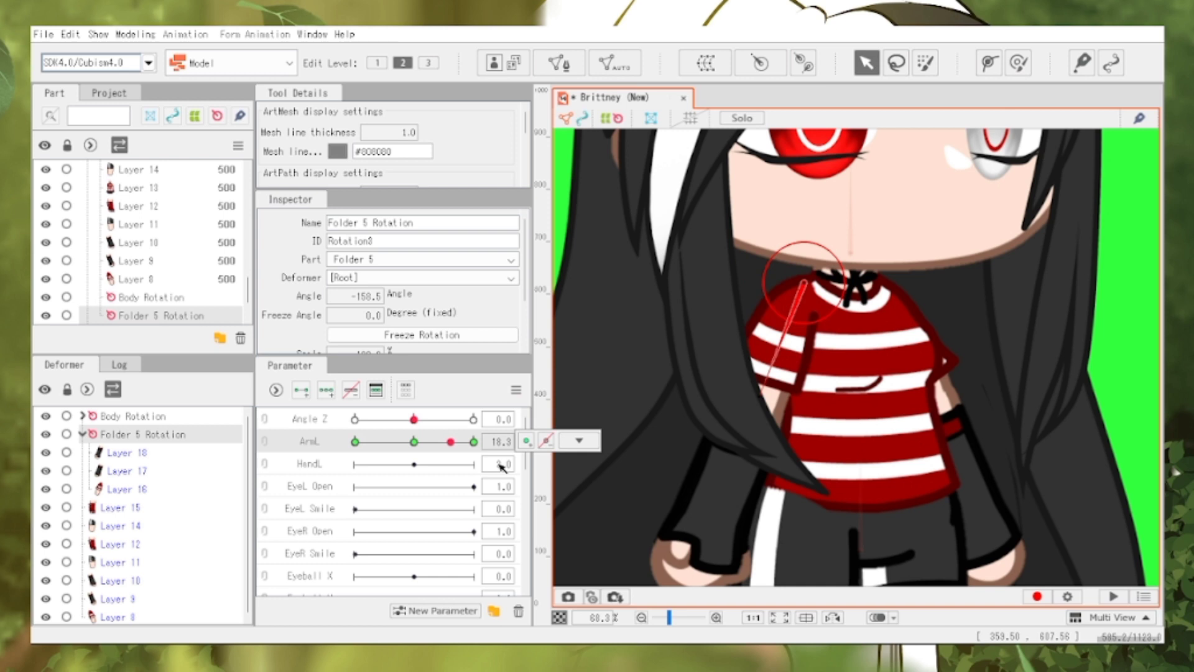
left_click(475, 441)
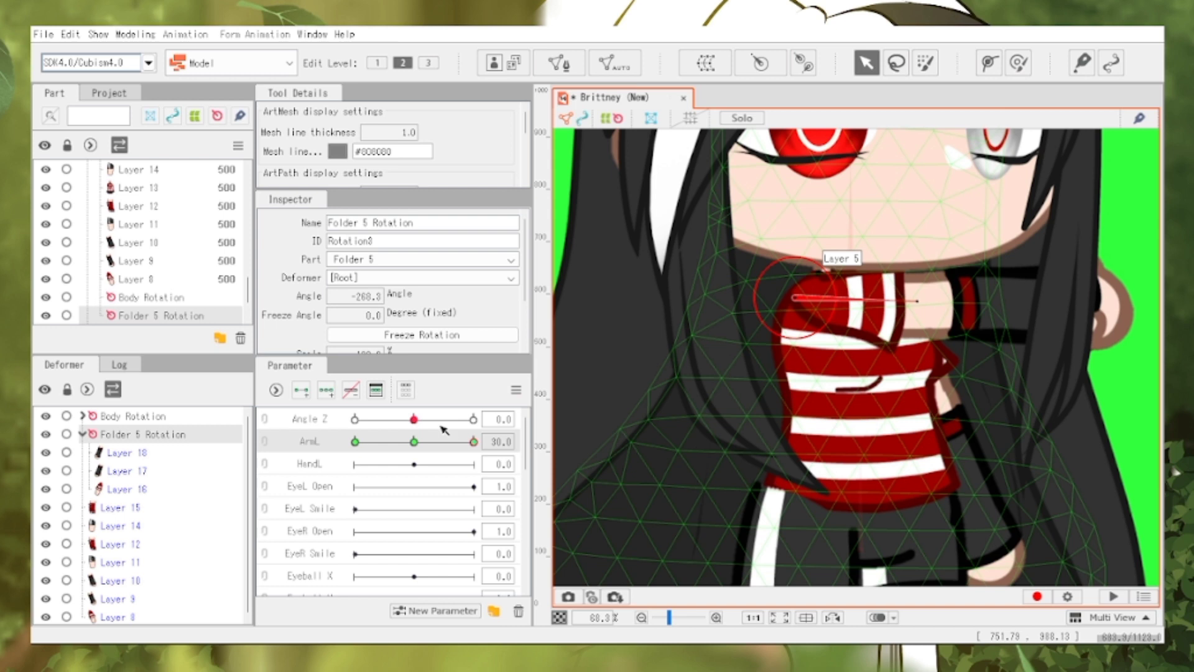
Return ArmL to 0, add an elbow rotation deformer for Layer 17 and Layer 18, and key it on HandL, raised to about 158 degrees at -30
left_click(390, 437)
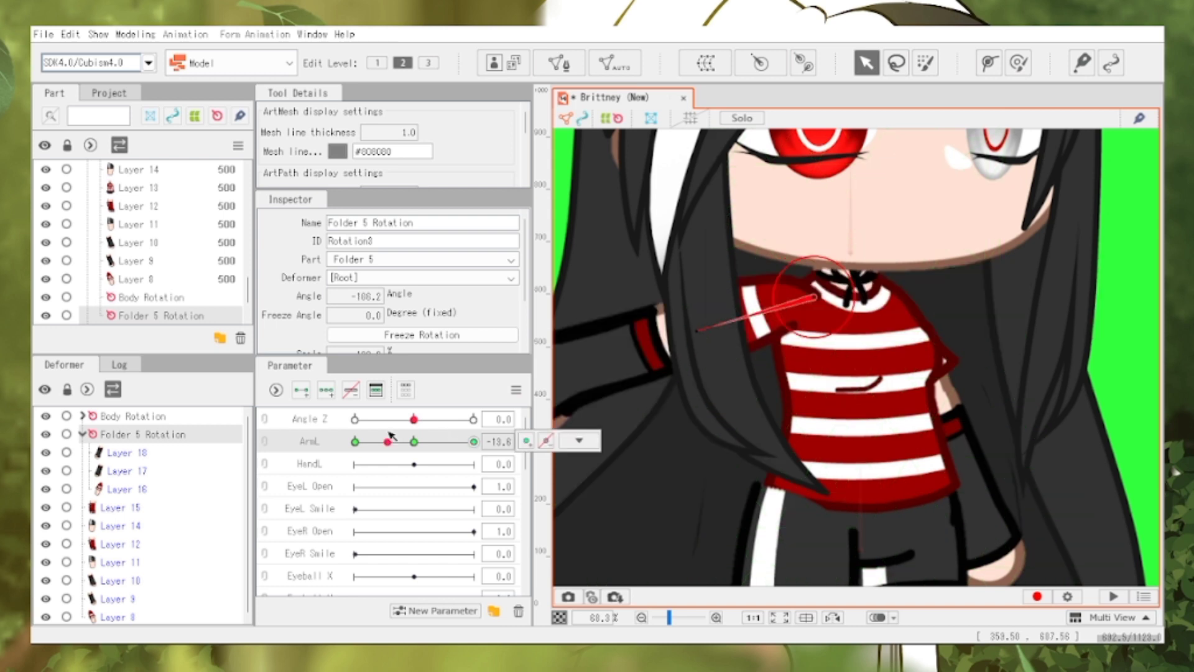
left_click(414, 442)
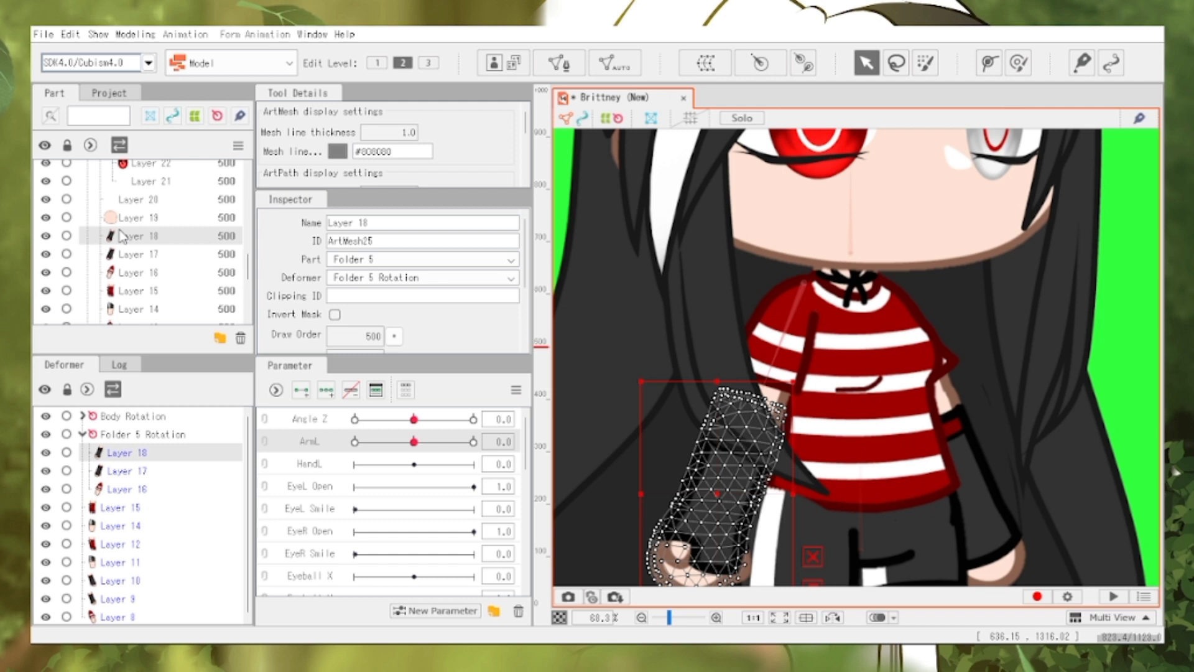
left_click(124, 254, "ctrl")
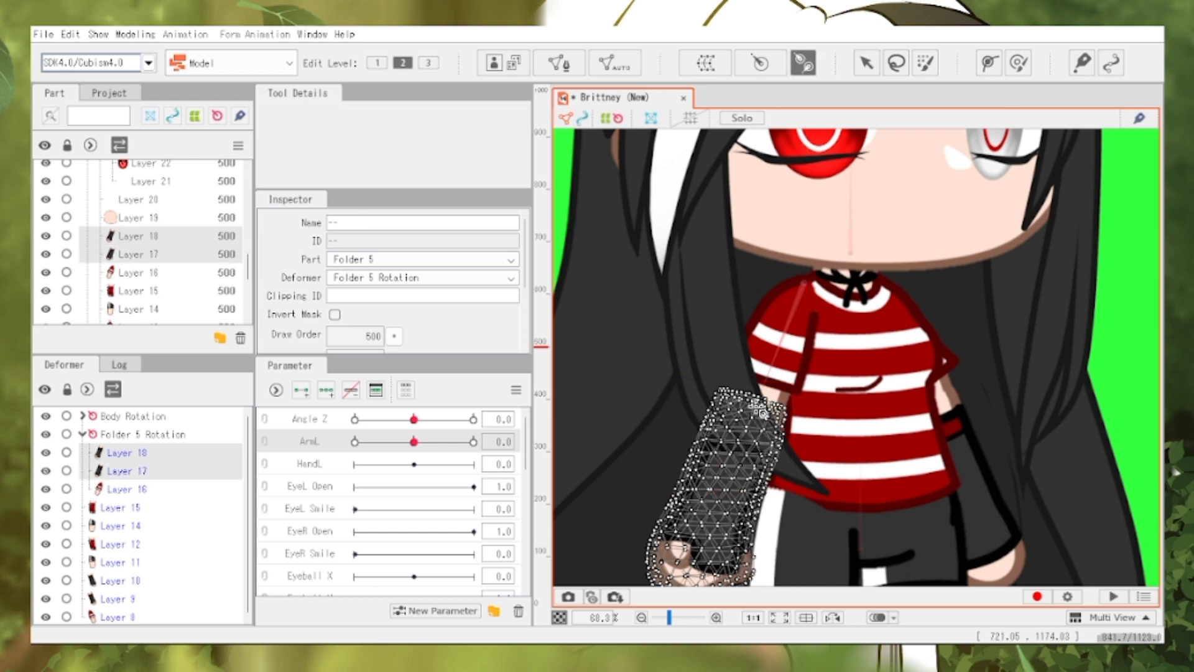
left_click_drag(758, 408, 717, 521)
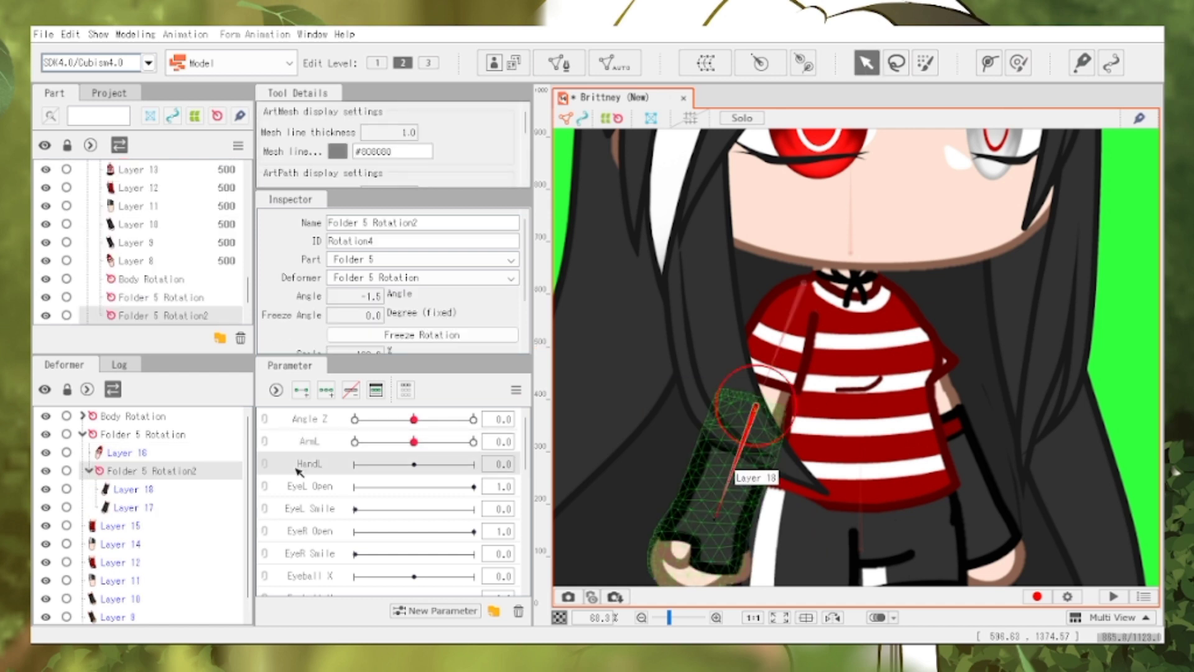
left_click(327, 390)
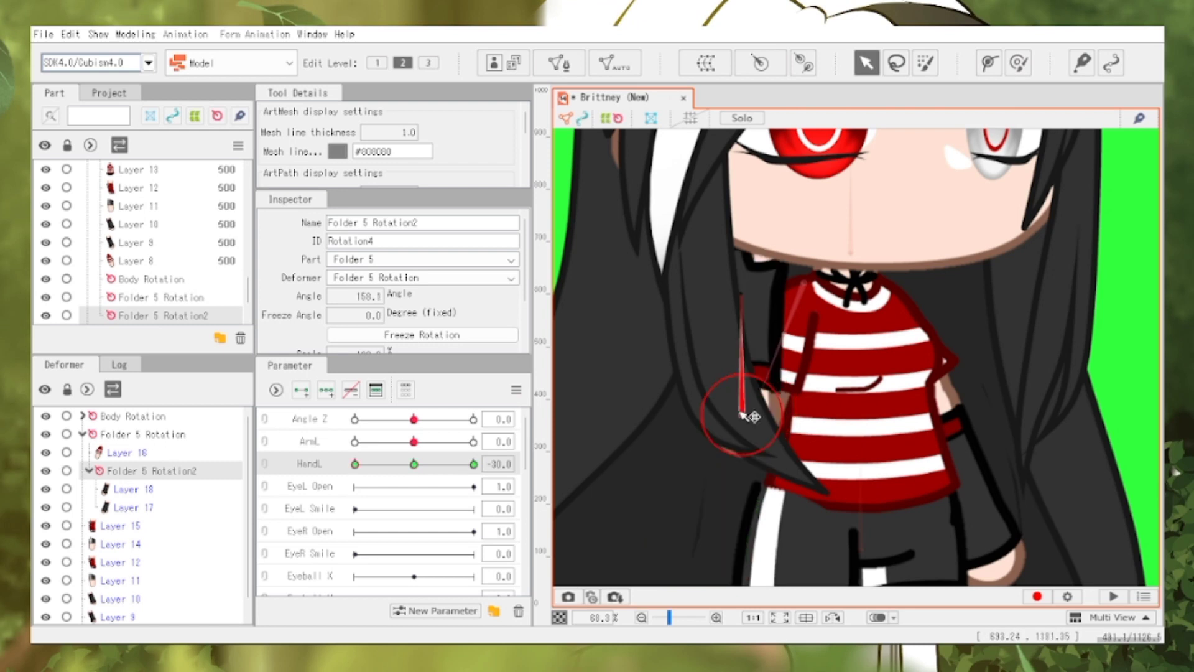
Hide the Folder 6 hair layers so the forearm is unobstructed
scroll(112, 277, "up", 5)
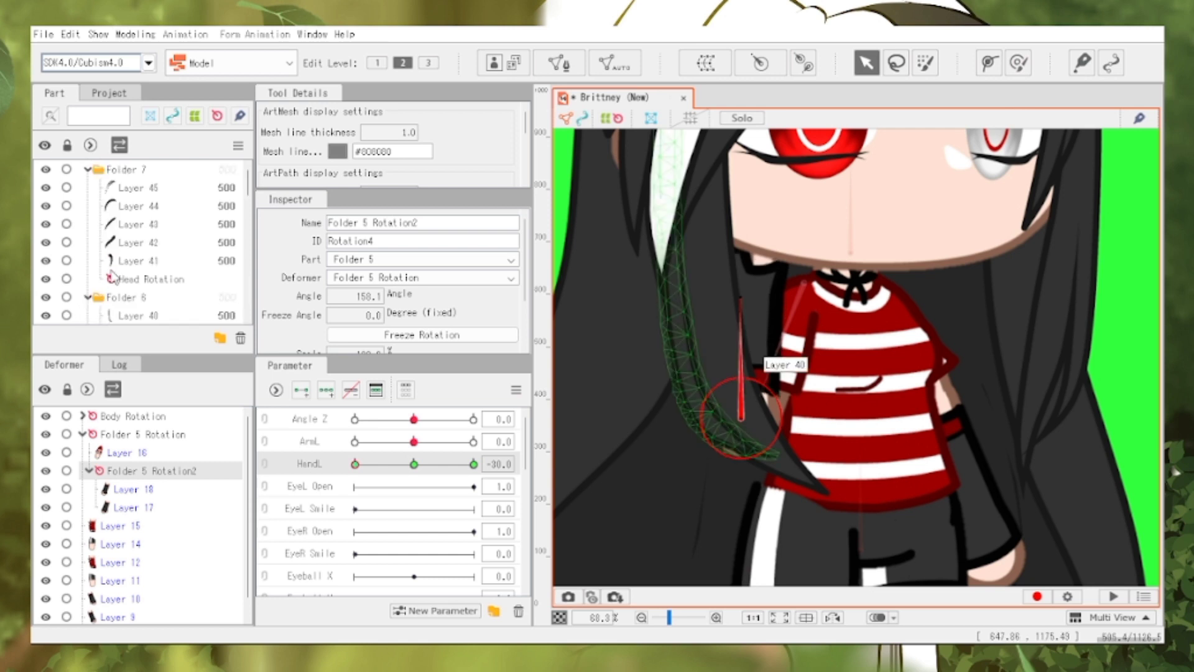
scroll(112, 278, "down", 3)
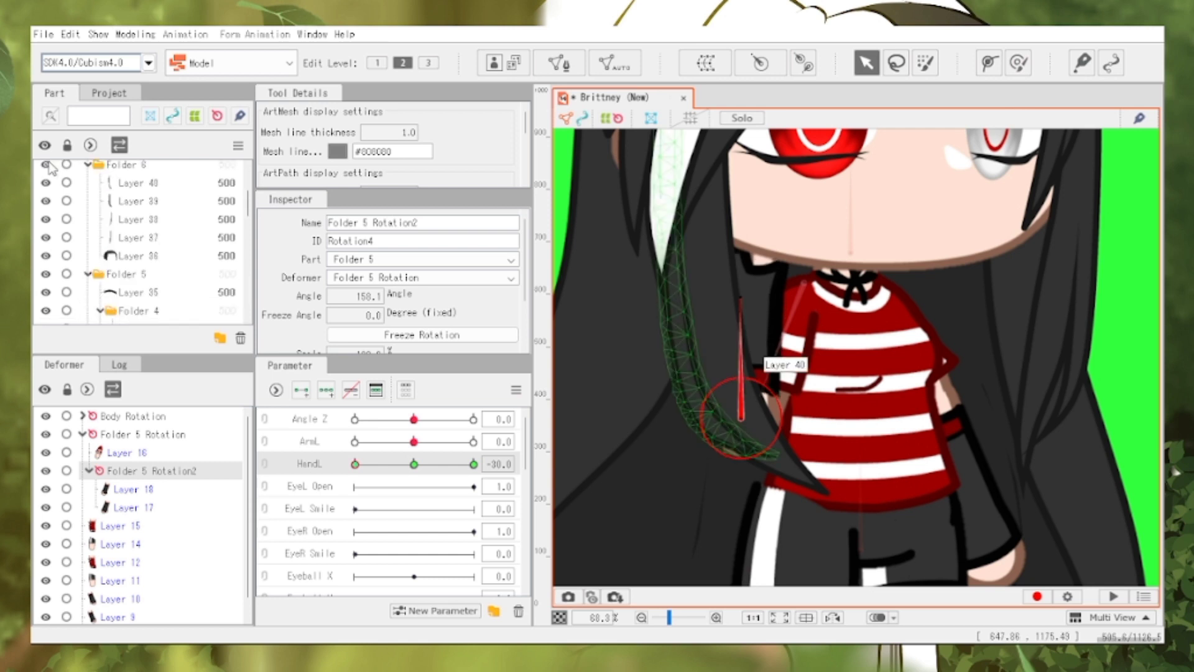
left_click(46, 165)
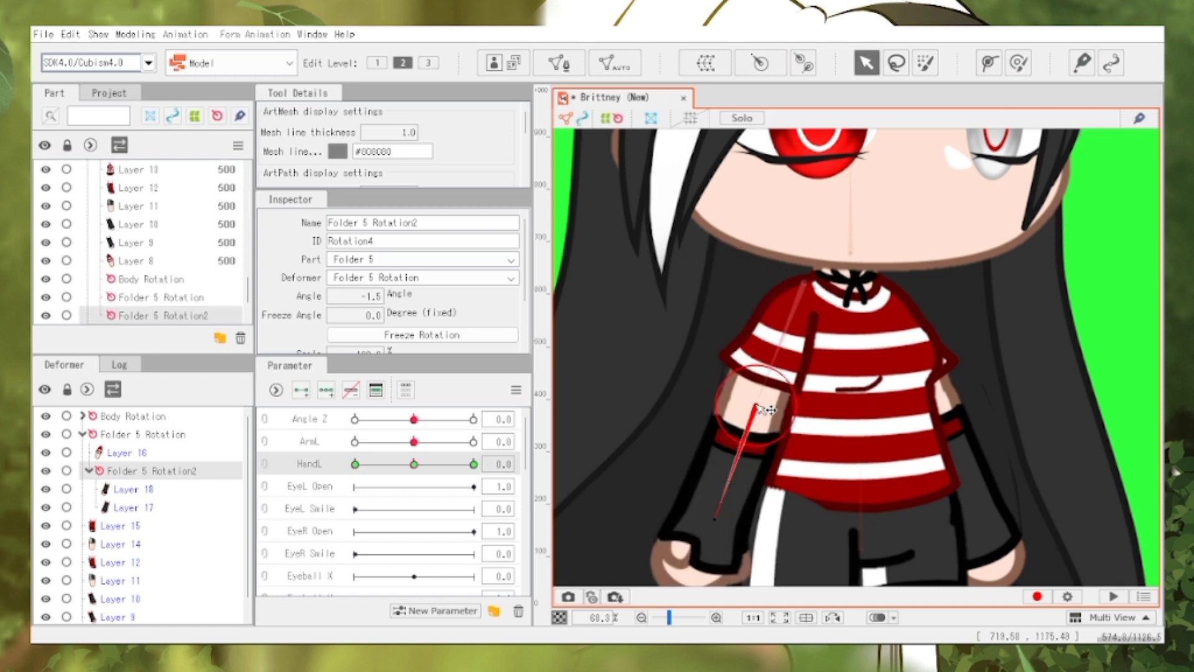
At the HandL 30 key, swing the forearm deformer upward and adjust its elbow position
left_click_drag(758, 406, 759, 403)
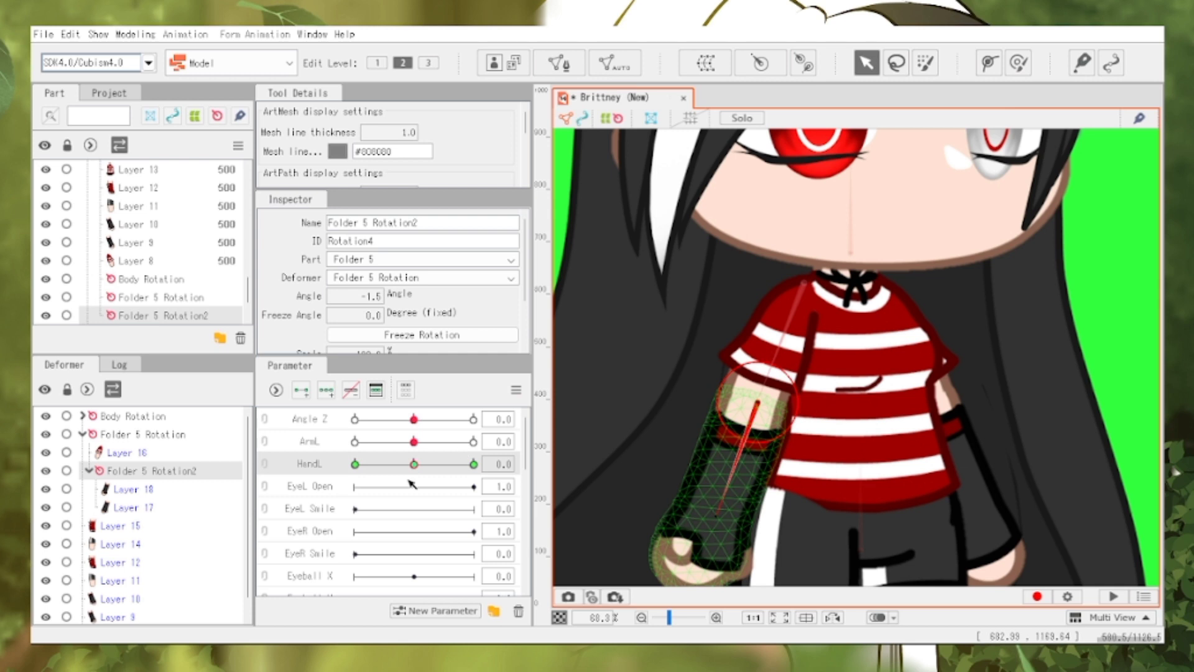
left_click_drag(414, 463, 474, 464)
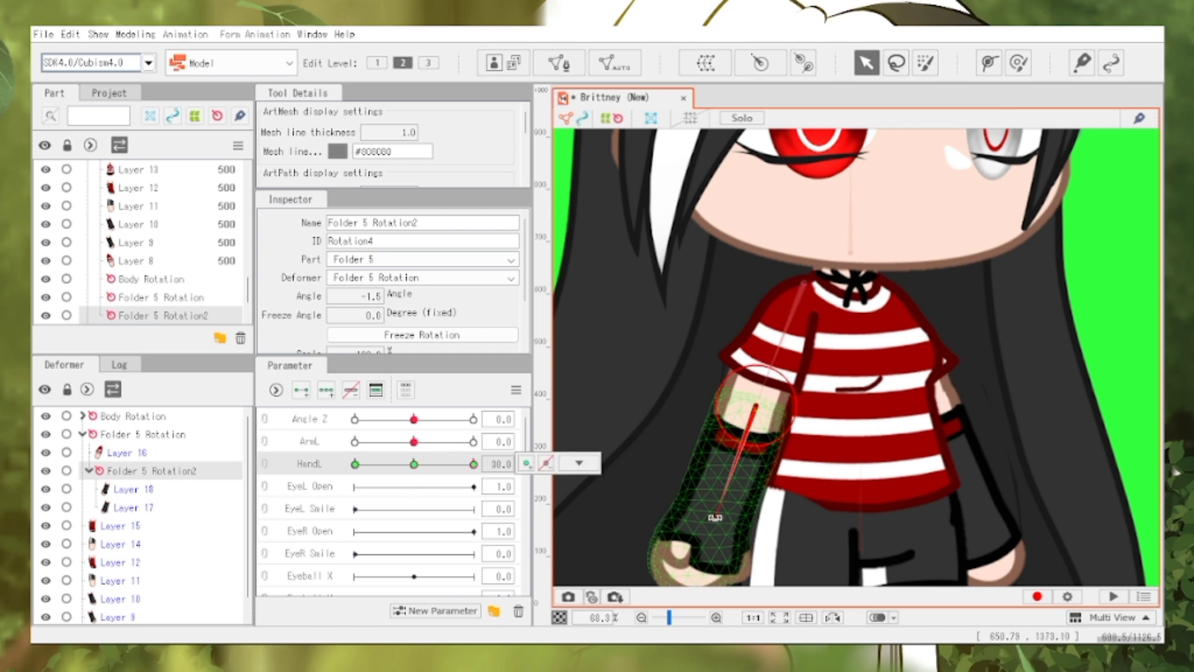
left_click_drag(716, 517, 745, 426)
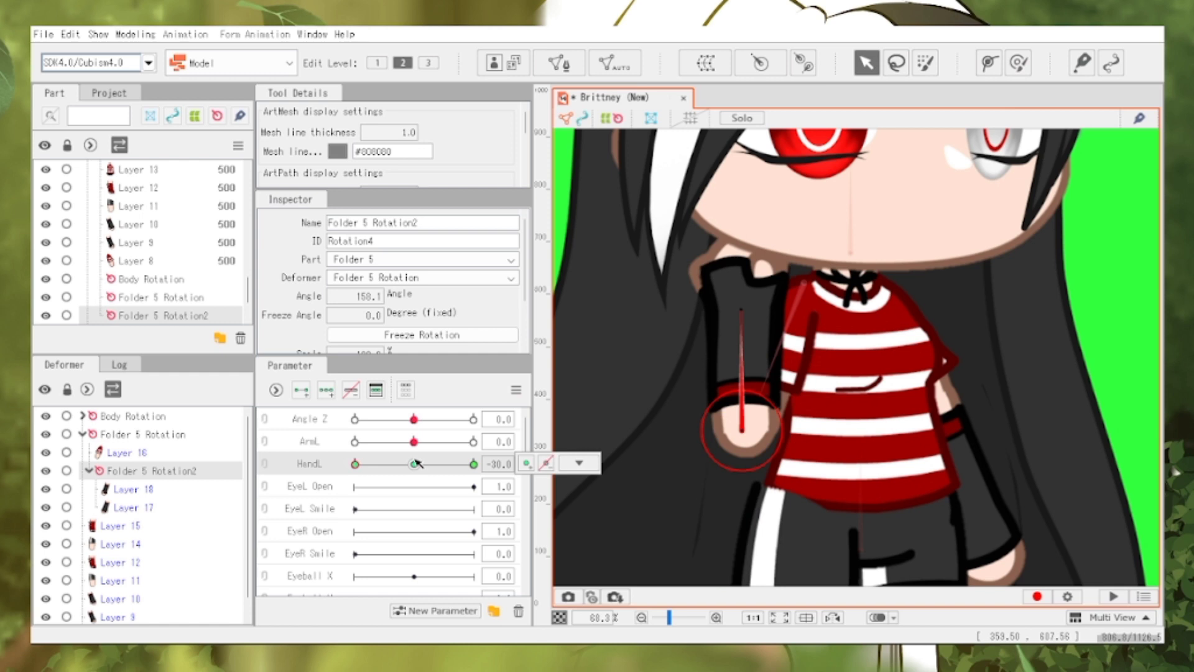
Refine the forearm deformer's elbow position at the HandL -30 key and scrub HandL between its keys to check the swing
left_click(415, 464)
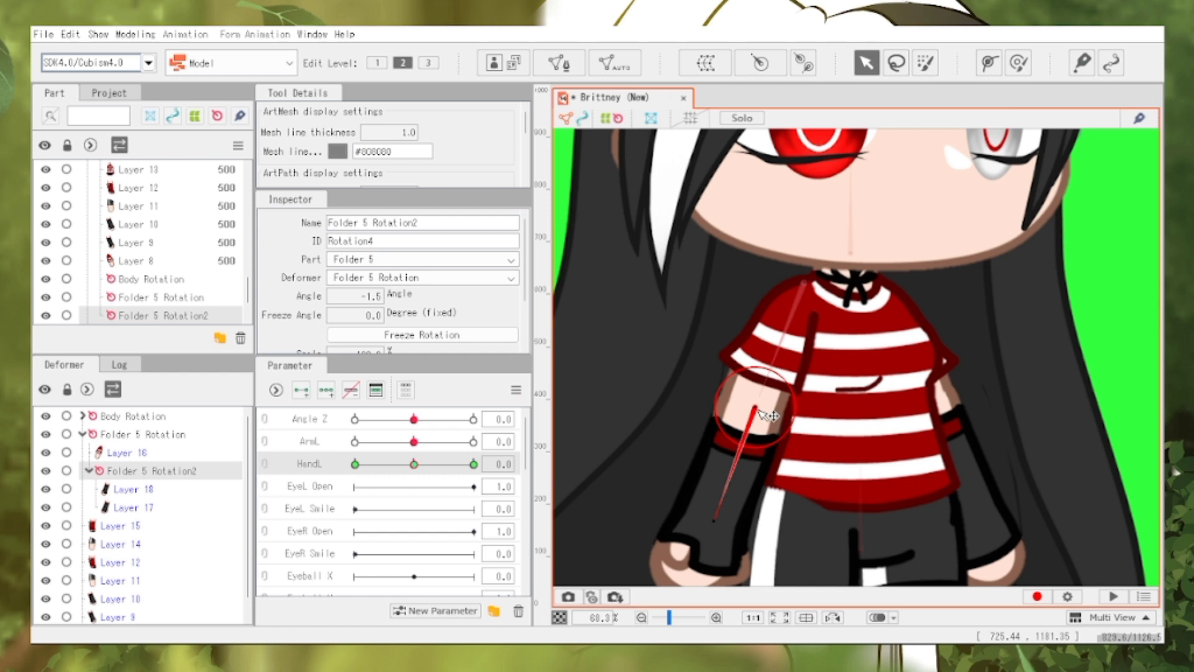
left_click(355, 464)
left_click(421, 464)
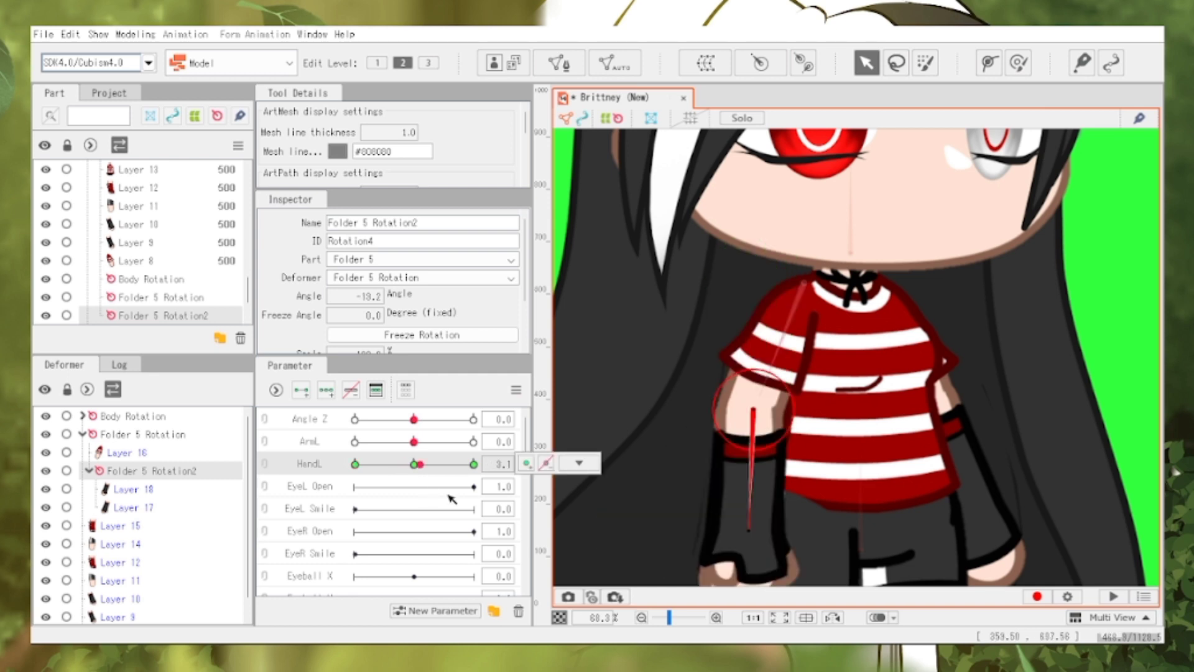
left_click(452, 463)
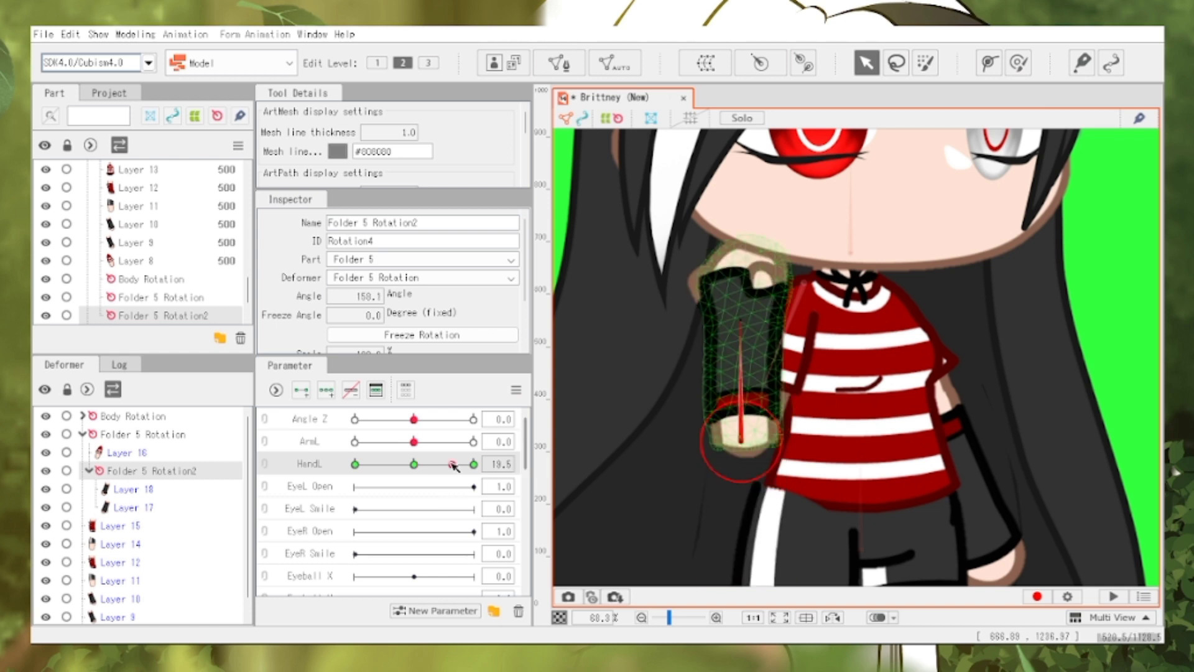
left_click_drag(453, 463, 372, 463)
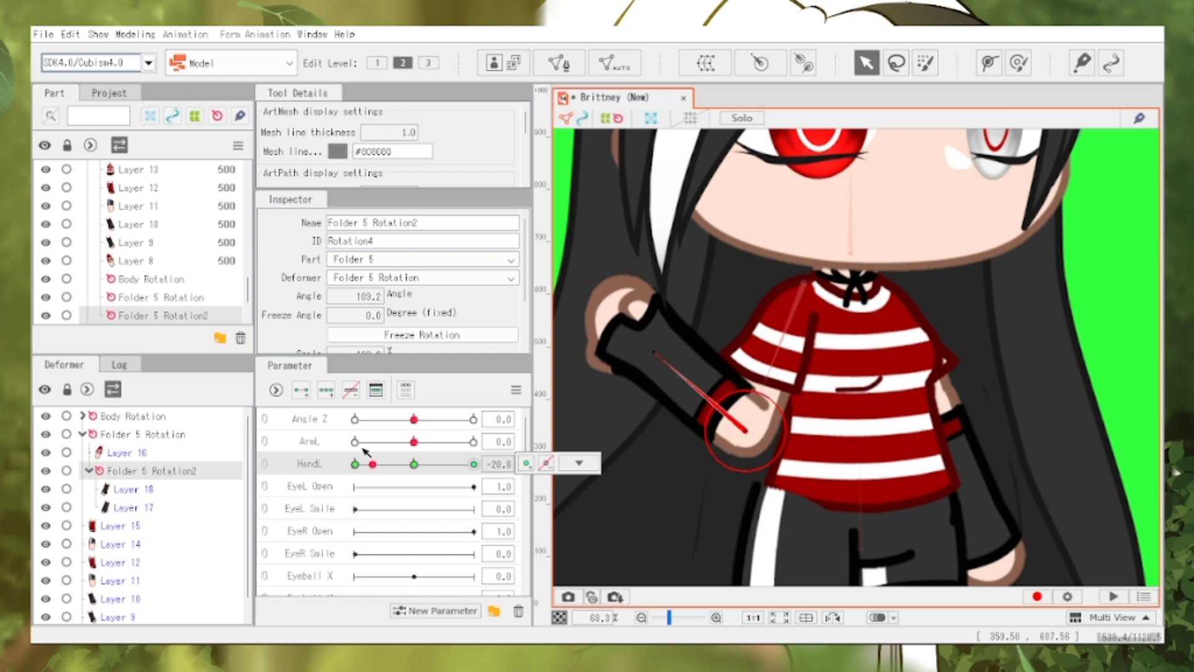
left_click_drag(363, 448, 413, 463)
Rename the upper-arm and forearm deformers as ArmL Rotation and Hand L Rotation, and set Body Rotation as the parent of ArmL Rotation
left_click_drag(865, 373, 833, 333)
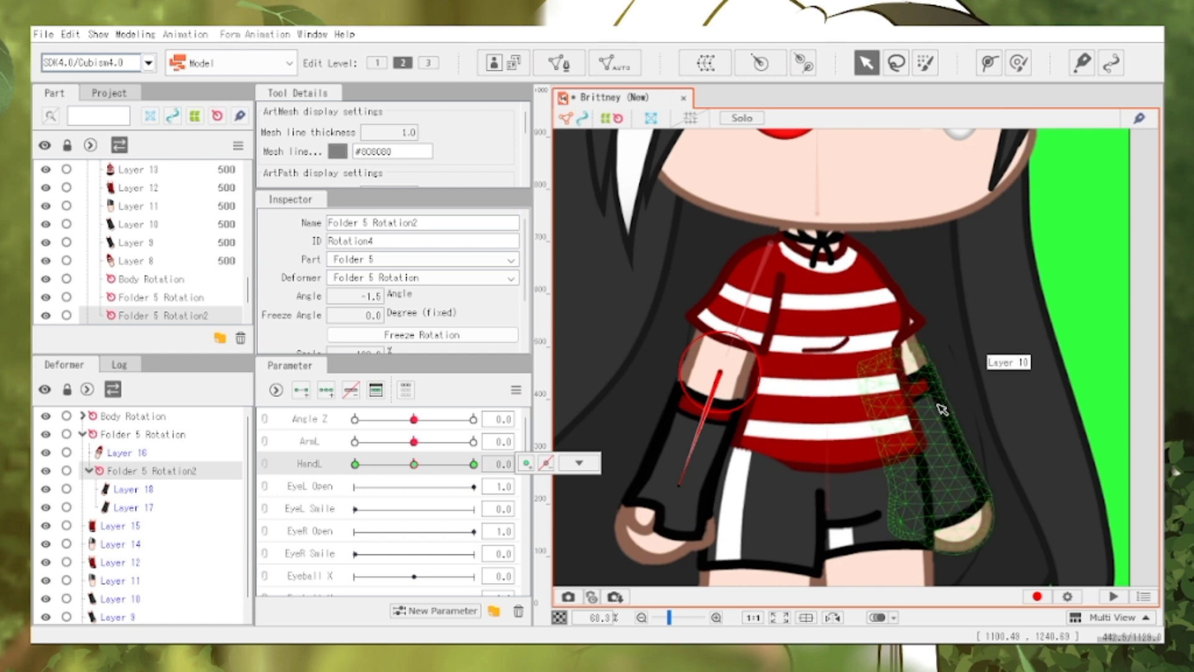
left_click(746, 307)
left_click_drag(415, 222, 300, 224)
type("Wl")
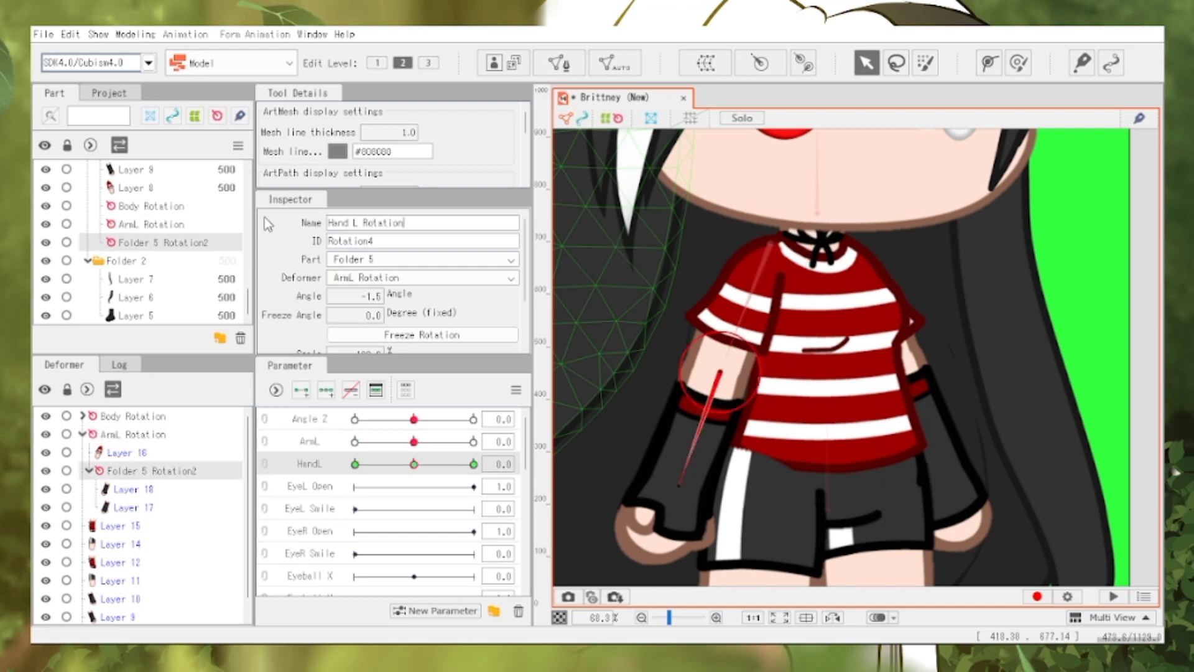
left_click(423, 277)
left_click(367, 290)
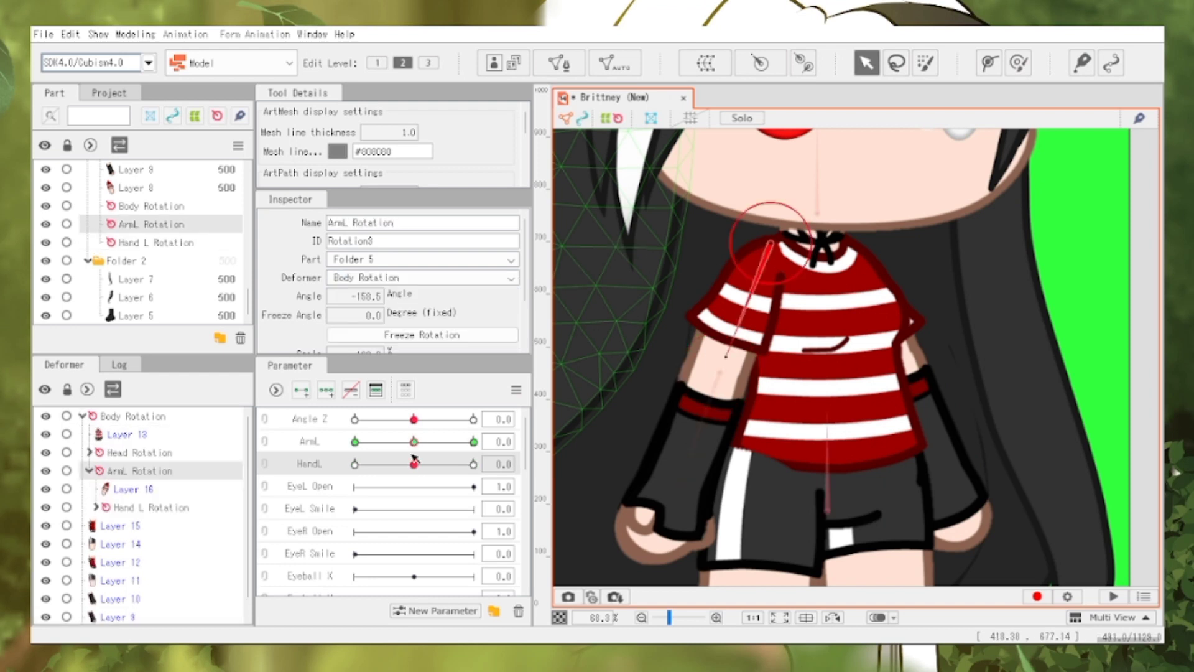
Create a rotation deformer for the opposite arm's Layers 8, 9 and 10, running from the shoulder toward the elbow
left_click(944, 464)
left_click(966, 537, "shift")
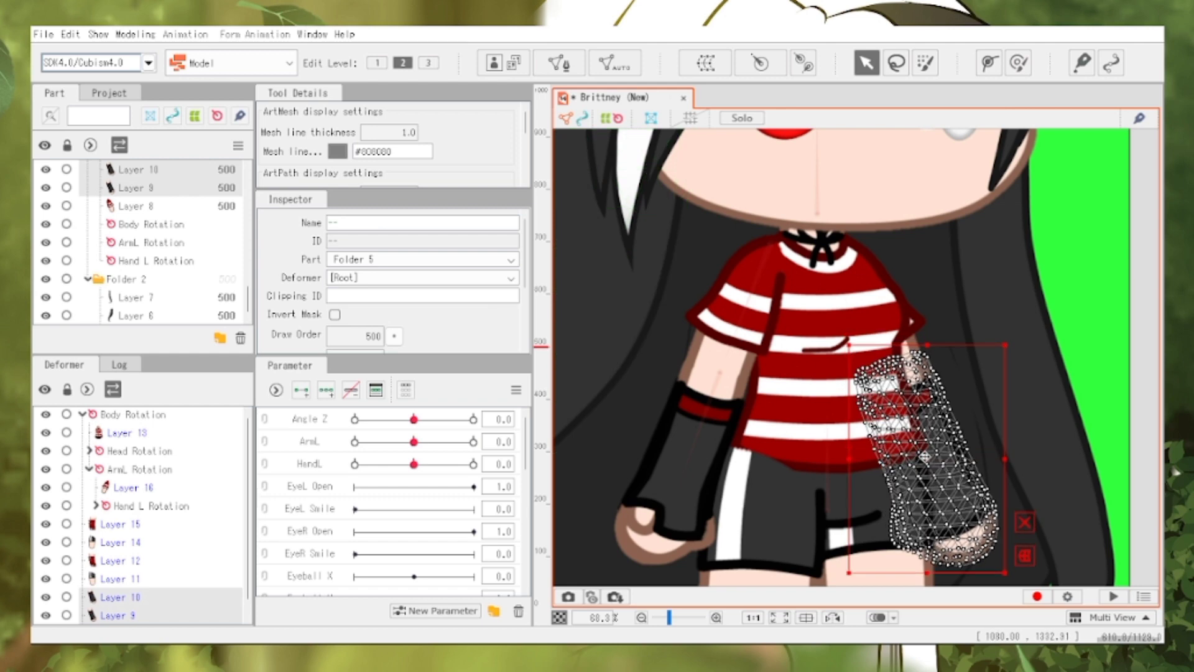
left_click(917, 347, "shift")
left_click(805, 63)
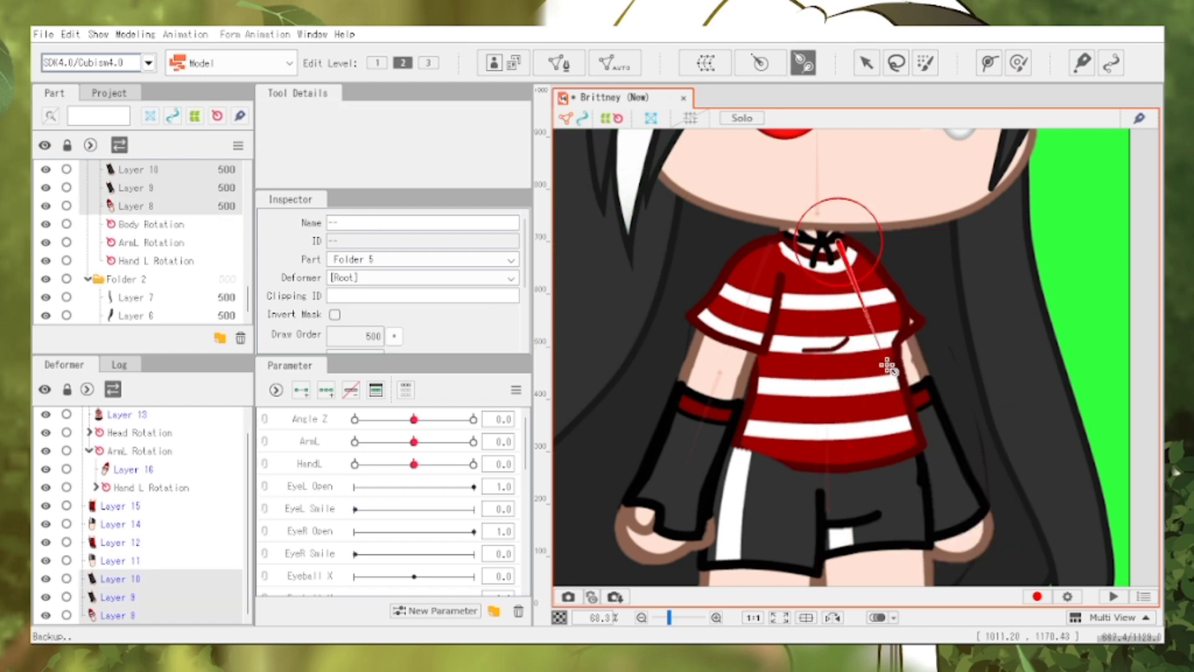
left_click(888, 367)
Create the ArmR and HandR parameters and move ArmL and HandL directly above them
left_click(407, 611)
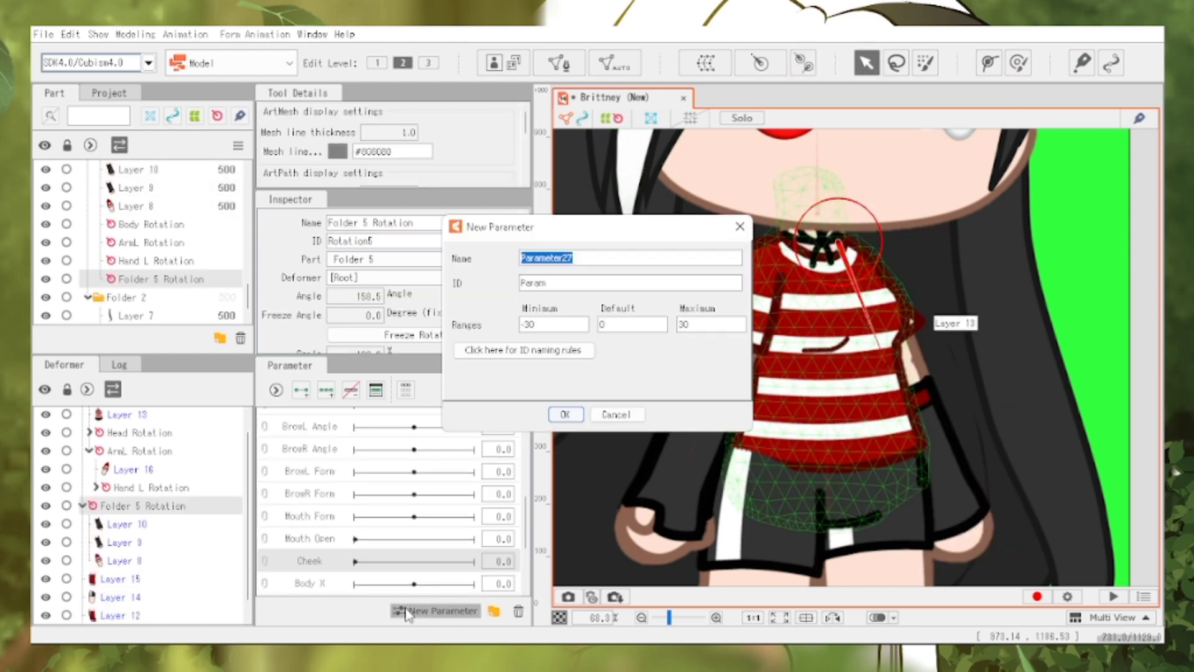
type("ArmR")
key("Return")
left_click(407, 611)
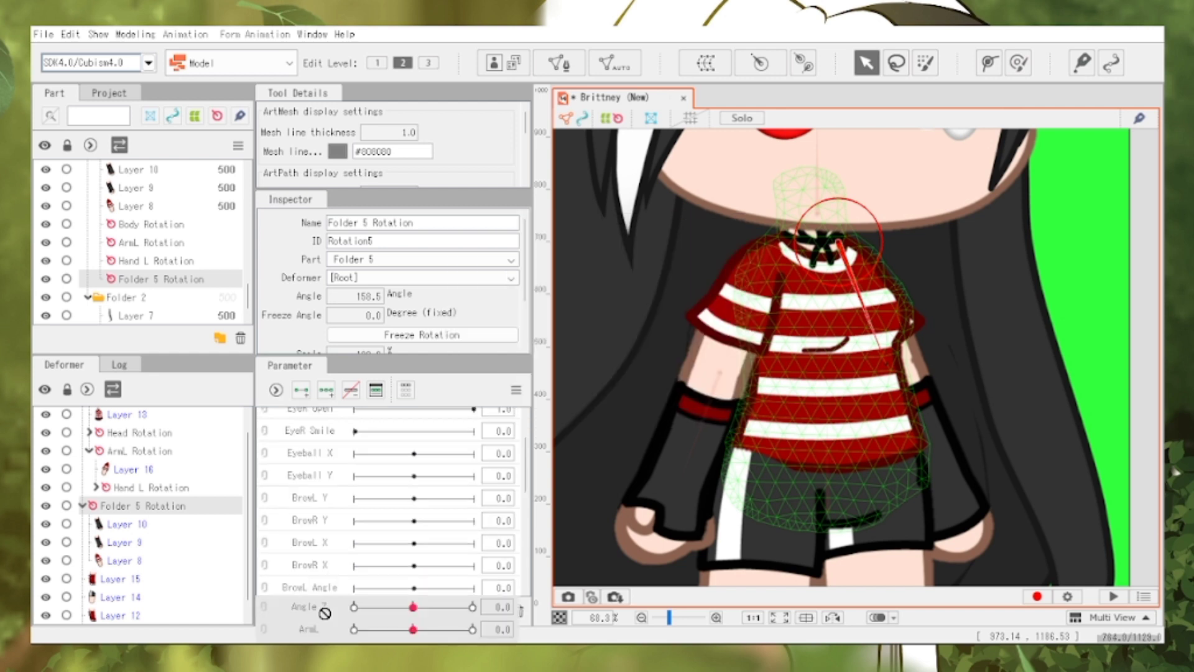
scroll(381, 476, "down", 2)
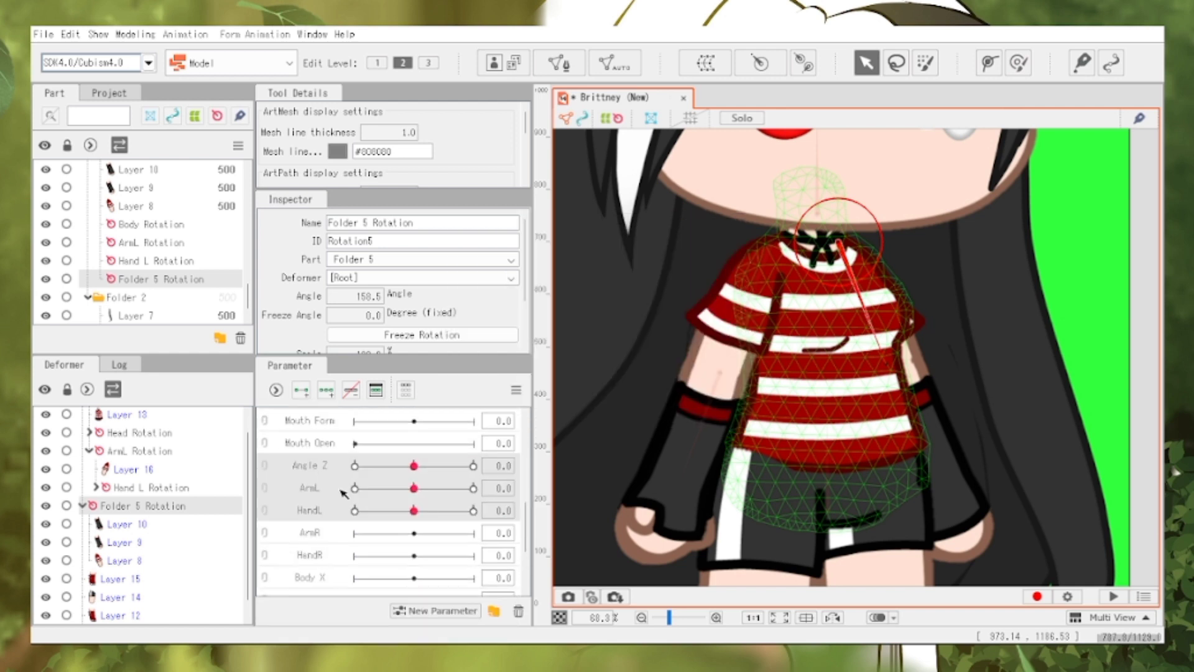
scroll(330, 554, "down", 2)
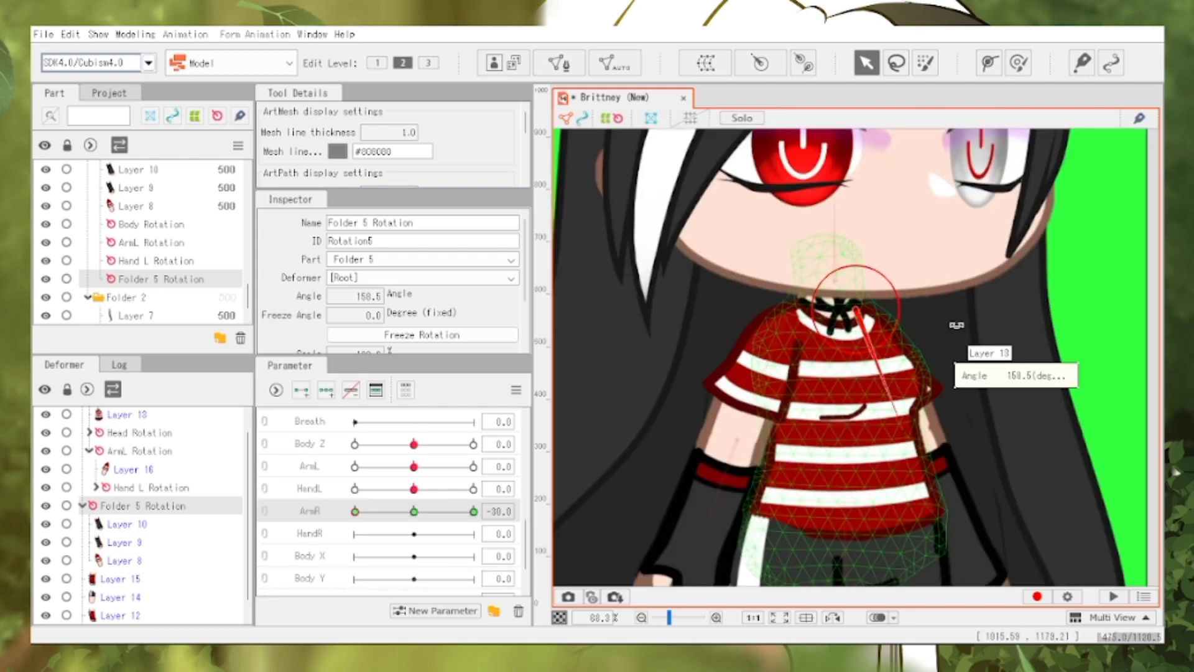
Key the new arm deformer on ArmR and pose its rotation at the -30 and 30 keys
left_click_drag(957, 325, 925, 240)
left_click(473, 511)
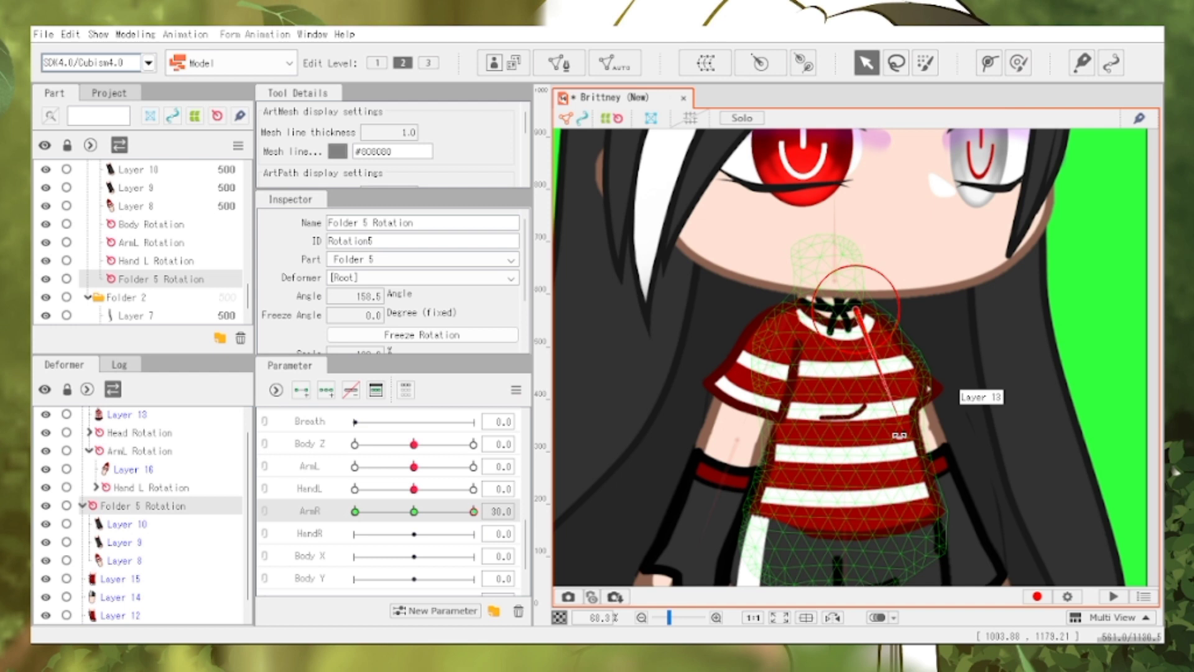
left_click_drag(899, 435, 867, 331)
With ArmR at about 8.2, add a rotation deformer at the elbow for forearm Layers 9 and 10
left_click_drag(474, 512, 431, 514)
left_click(573, 512)
left_click(431, 512)
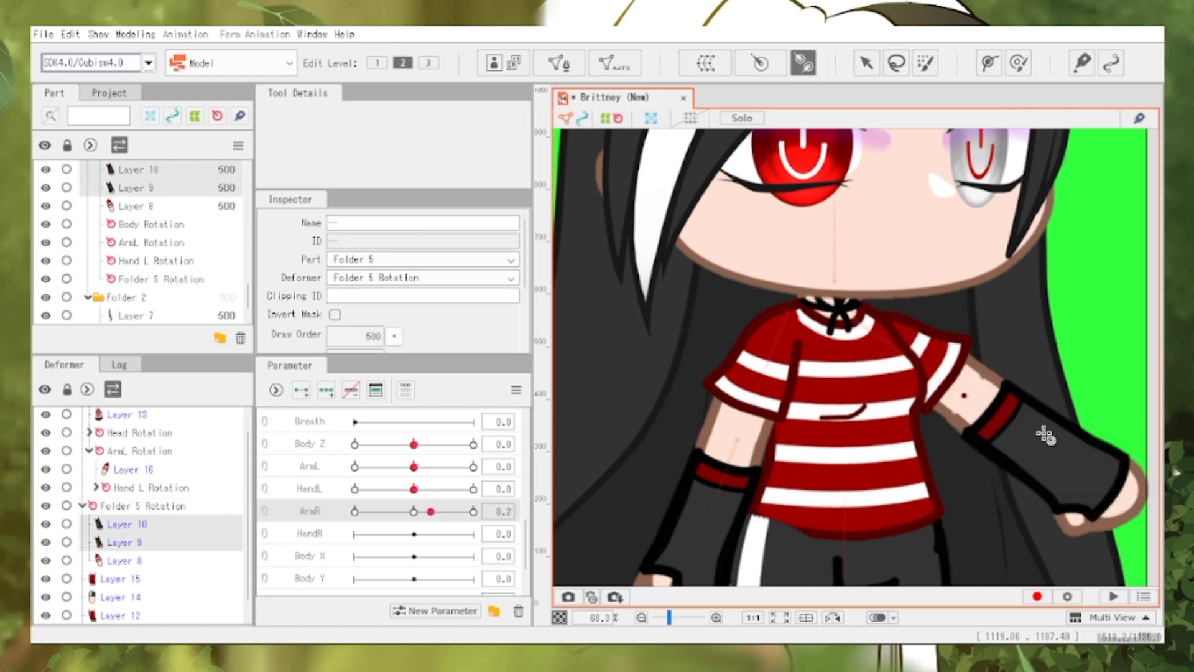
left_click(981, 407)
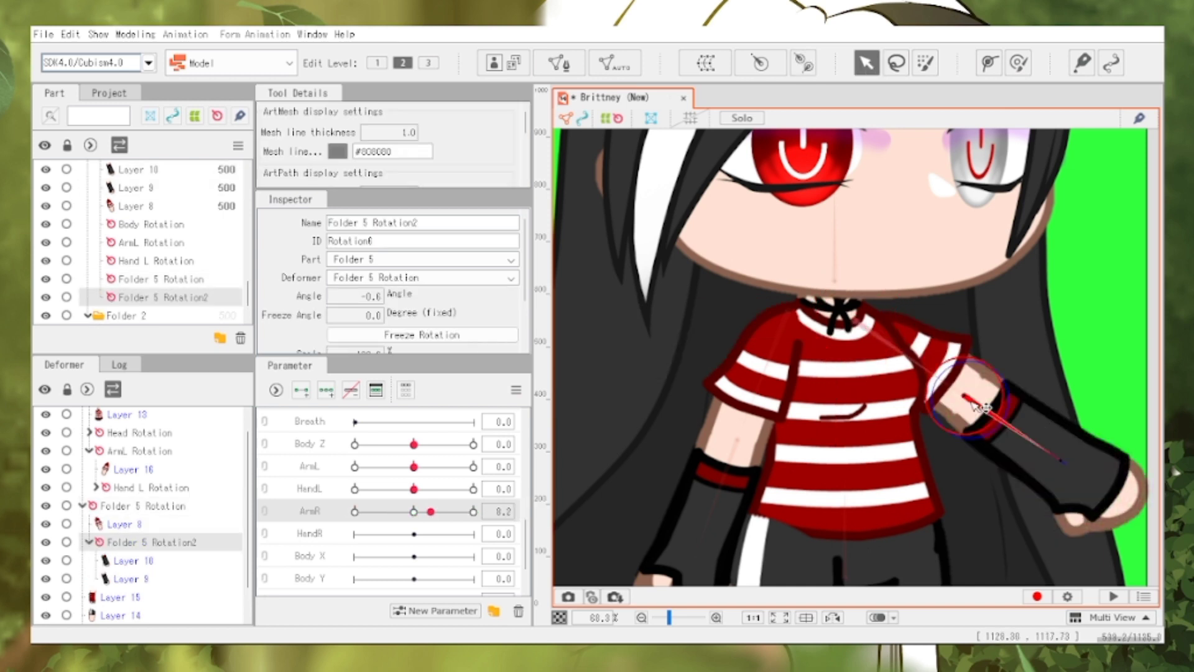
Key the forearm deformer on HandR, rotating it to about -163 degrees at 30 and about 148 degrees at -30, and adjust its elbow position
left_click_drag(982, 407, 1002, 416)
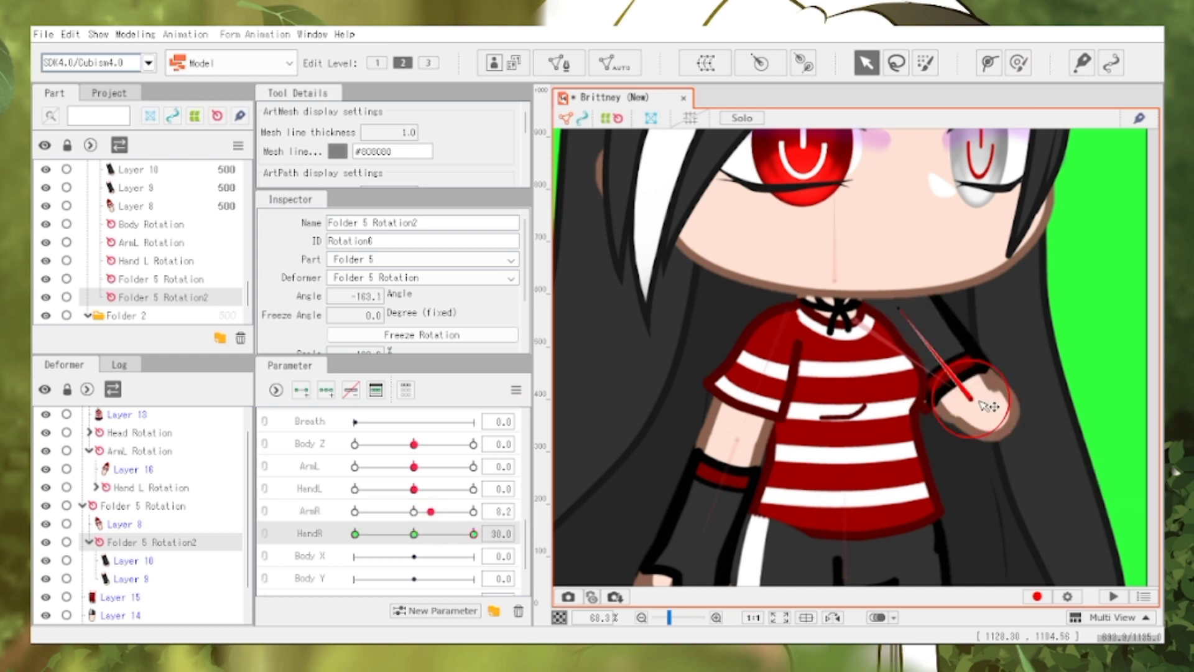
left_click_drag(986, 406, 992, 414)
key("ctrl+z")
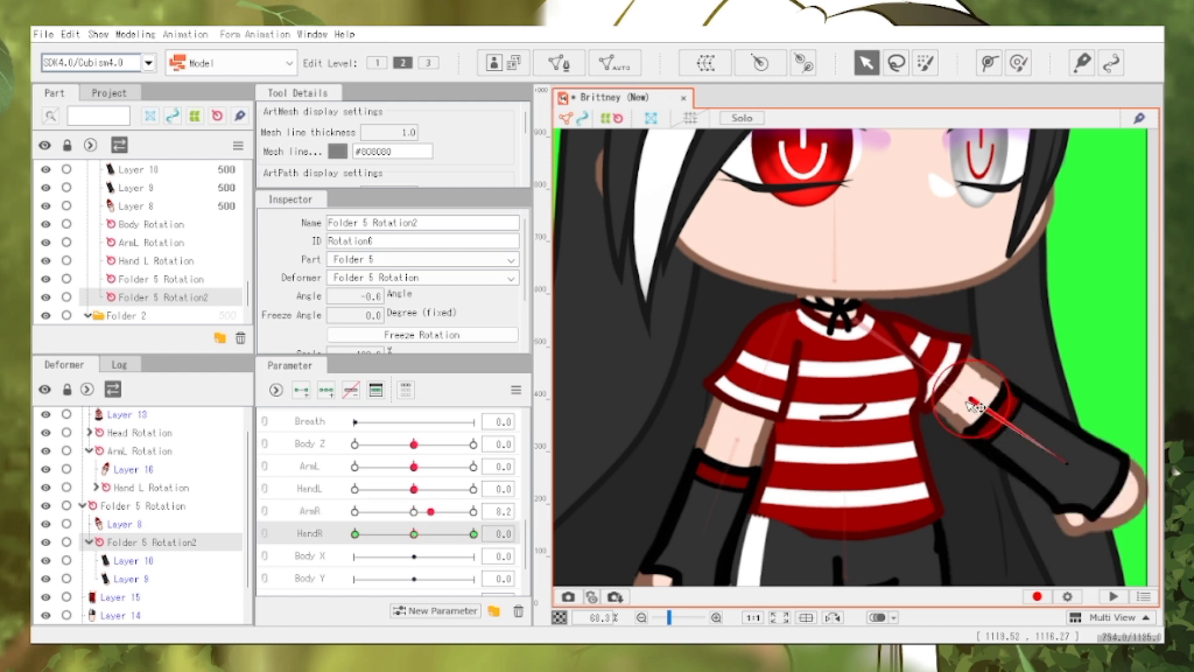
left_click(415, 534)
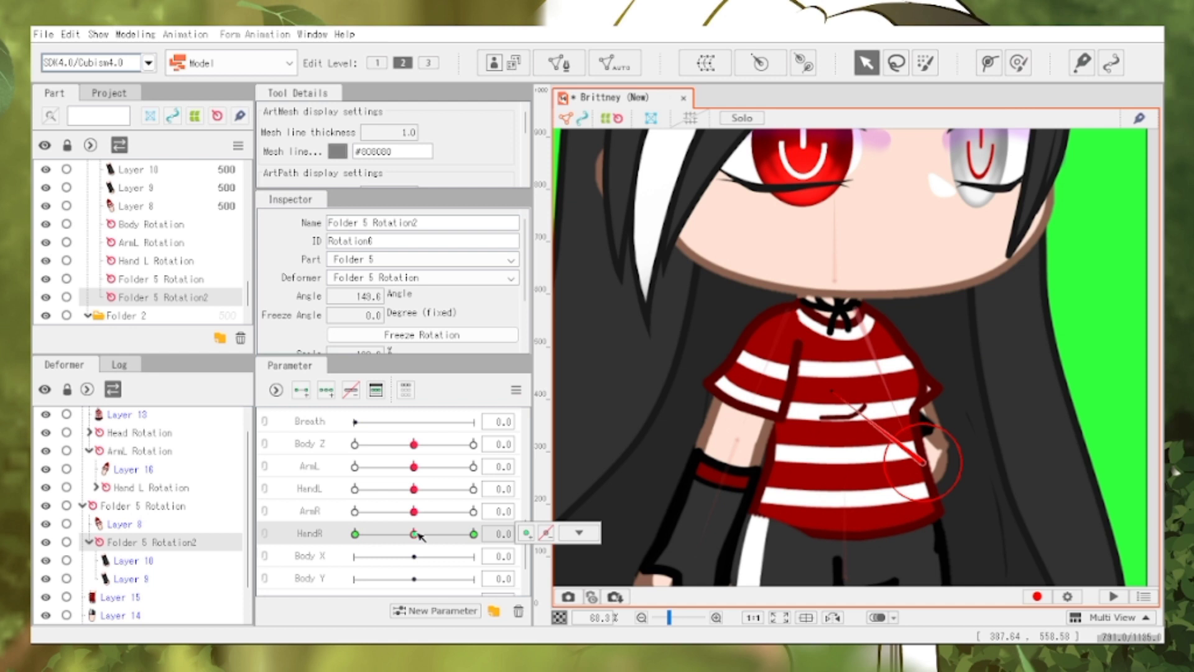
Create the LegL and LegR parameters and add a FootL parameter below LegL
left_click(436, 611)
type("Foot")
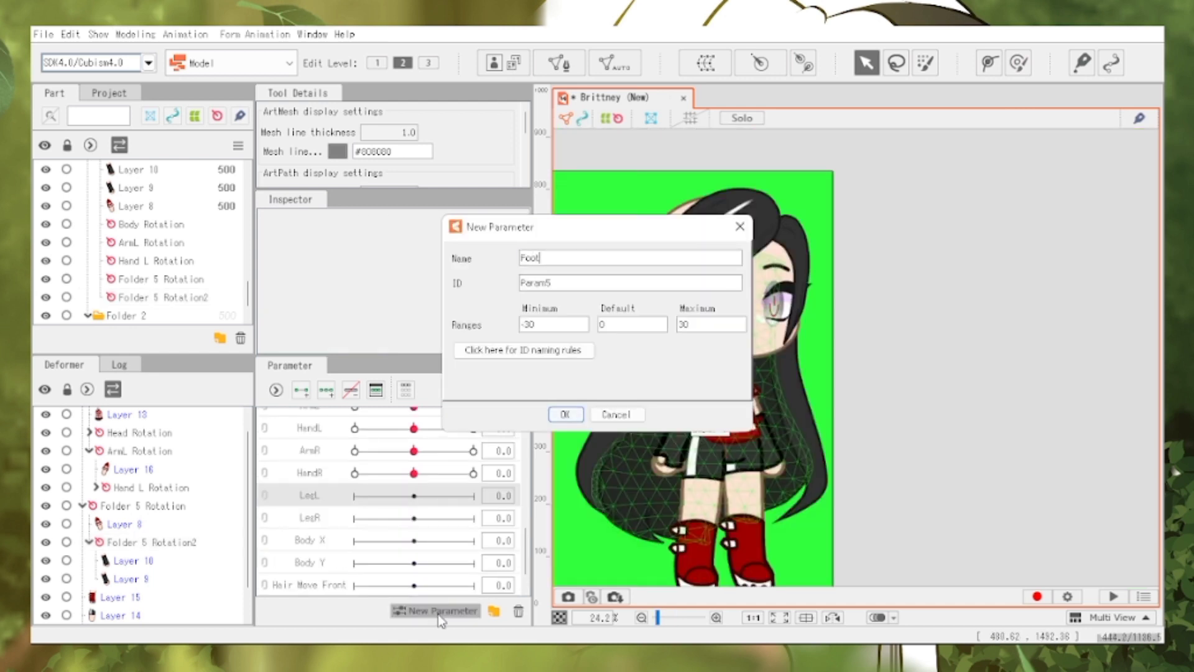
type(":")
key("Return")
double_click(359, 523)
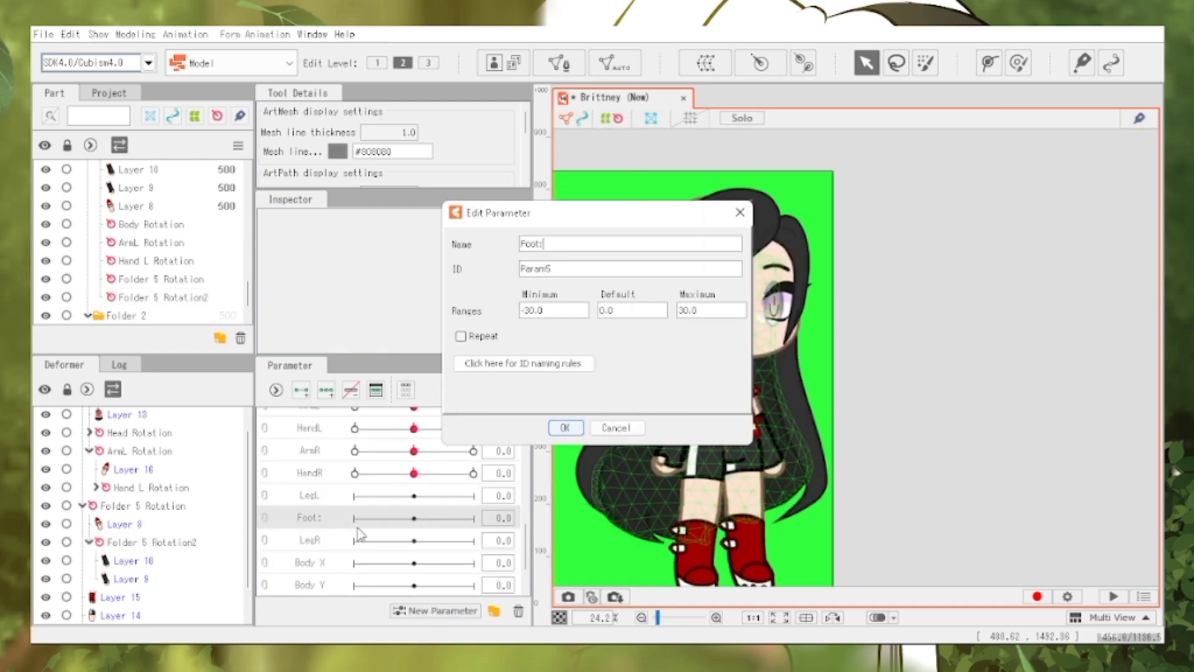
key("Return")
Replace the LegR parameter with a new one, add a FootR parameter, and move both below FootL
left_click(359, 535)
left_click(518, 611)
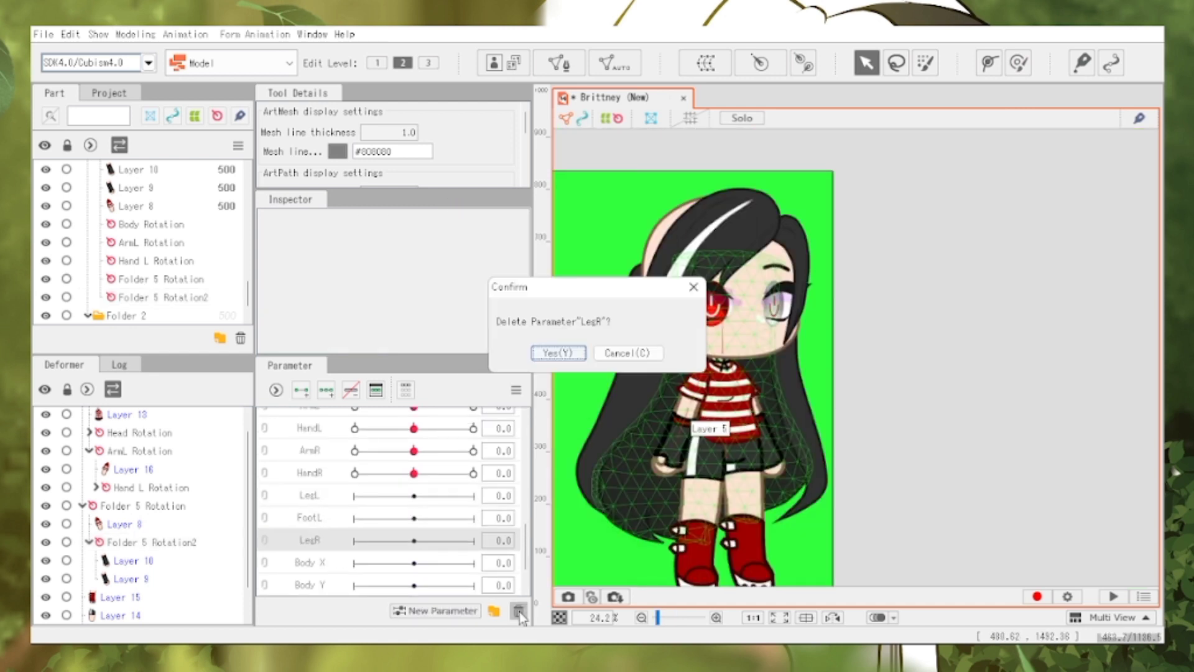
left_click(426, 610)
type("Foor")
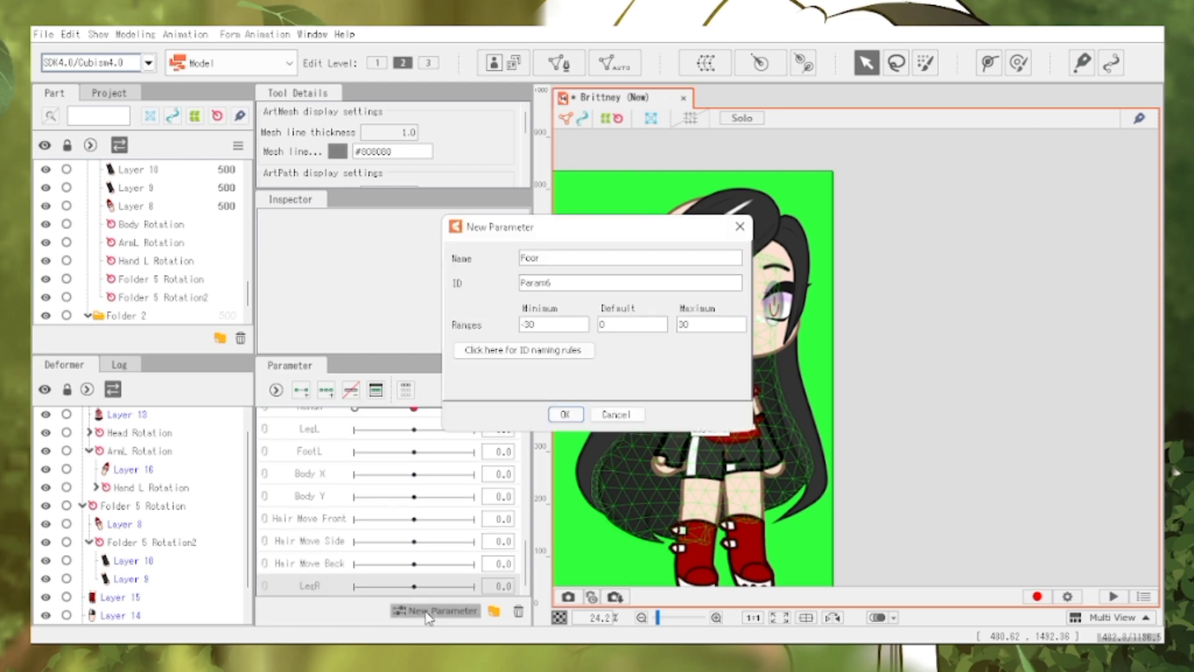
type("R")
key("Return")
left_click_drag(320, 564, 354, 477)
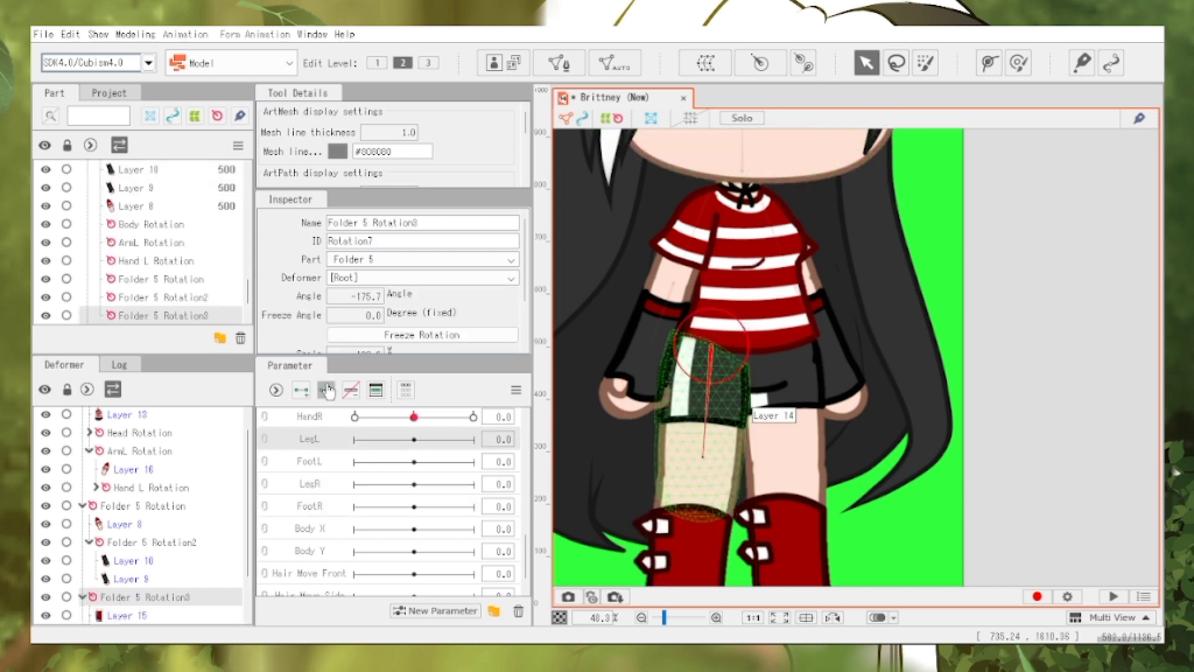
Key the Folder 5 Rotation3 leg deformer on LegL, rotating it to about -84 degrees at -30 and about -321 degrees at 30, and adjust its hip position
left_click_drag(710, 315, 680, 344)
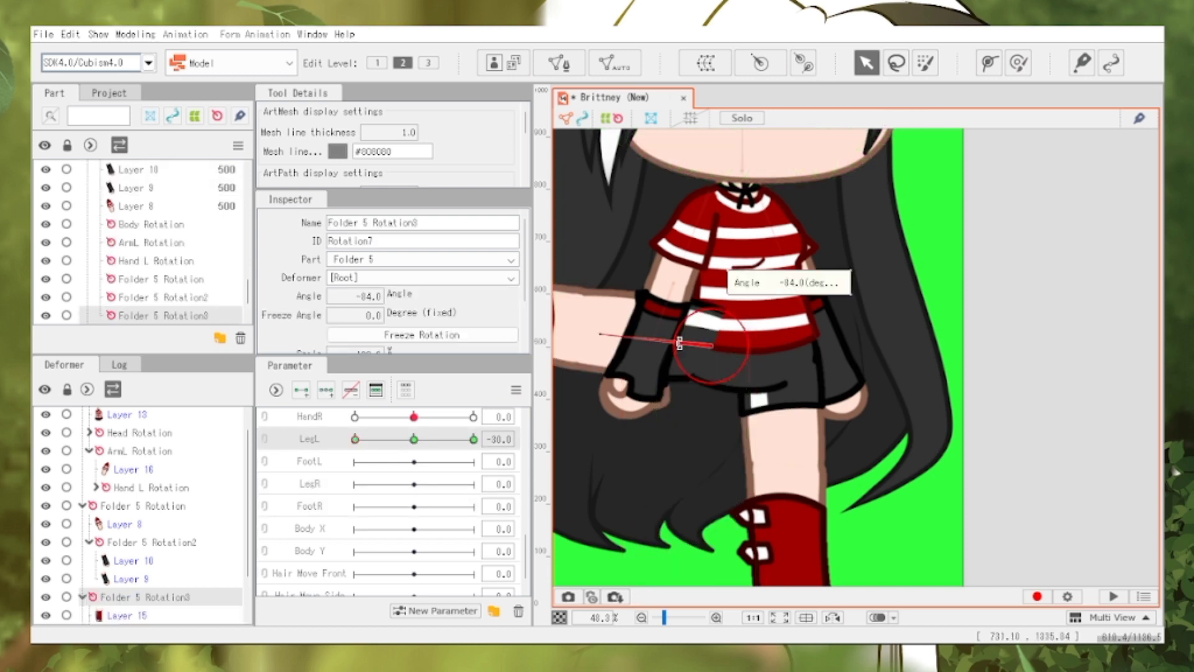
left_click(379, 440)
left_click_drag(378, 440, 474, 439)
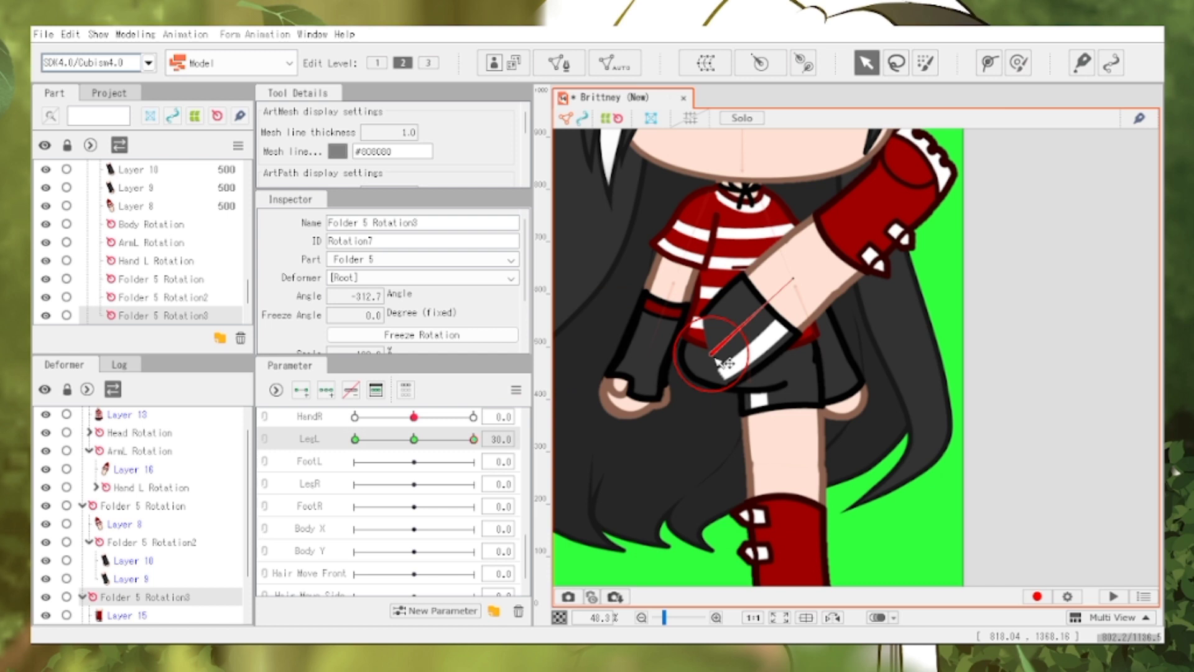
left_click_drag(793, 279, 781, 268)
left_click_drag(714, 356, 712, 360)
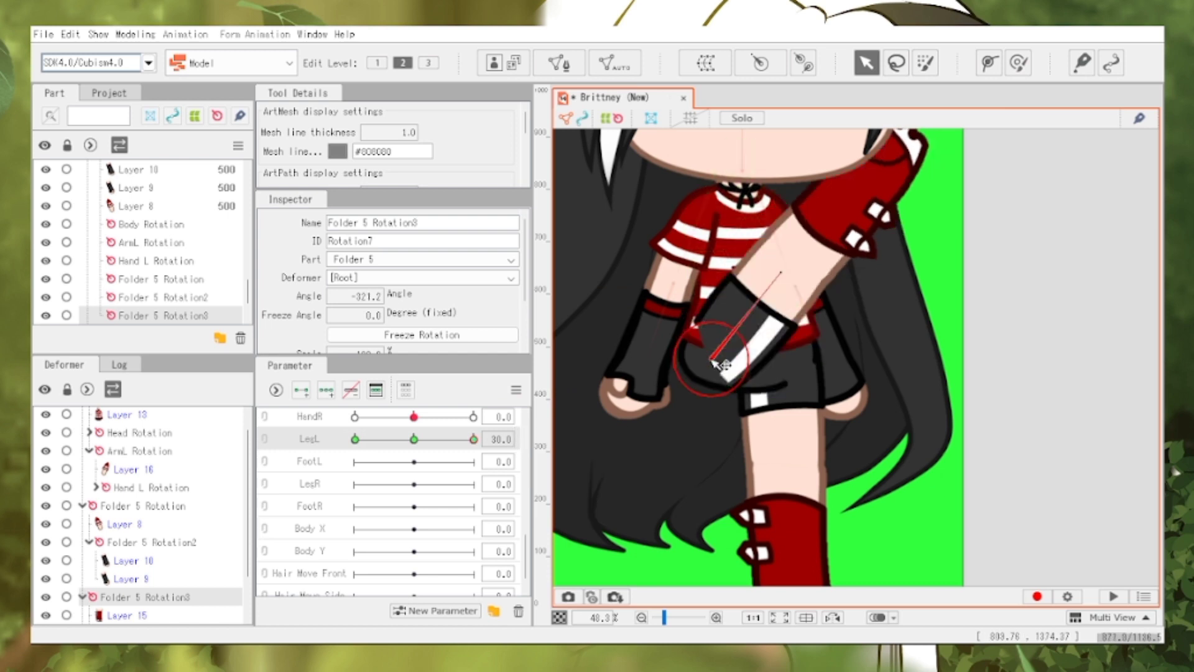
left_click_drag(473, 439, 413, 440)
Add a knee rotation deformer for Layer 15 and key it on FootL, rotating to about 187 degrees at -30 and about -169 degrees at 30
left_click(699, 527)
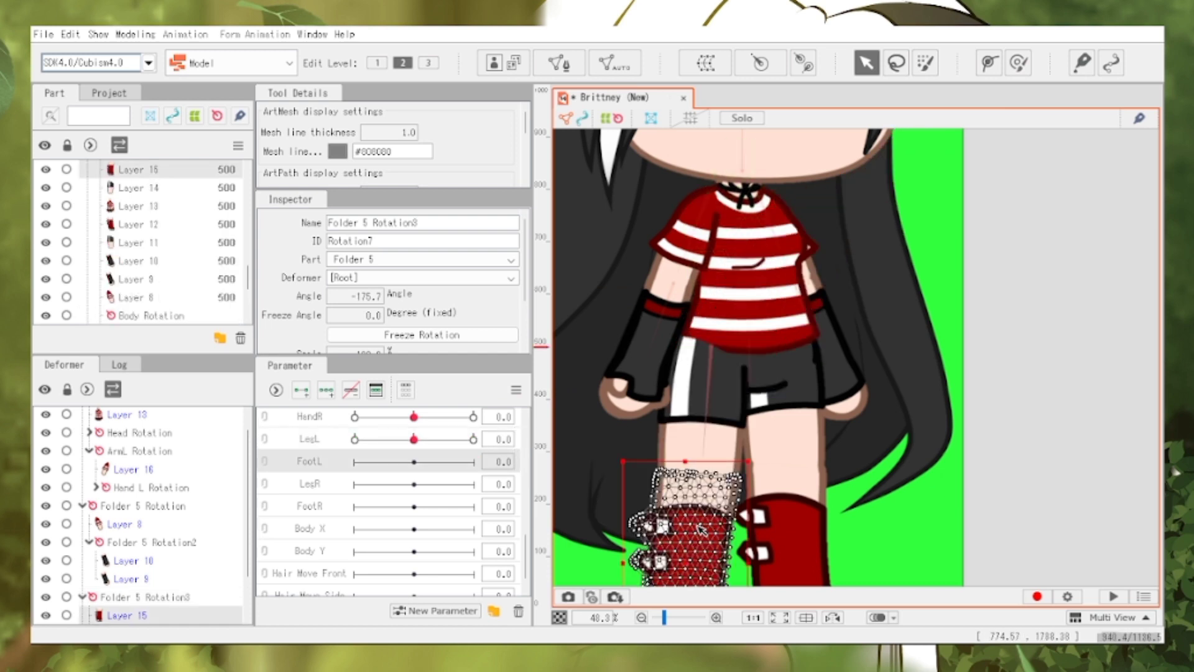
left_click(803, 63)
left_click_drag(699, 478, 689, 593)
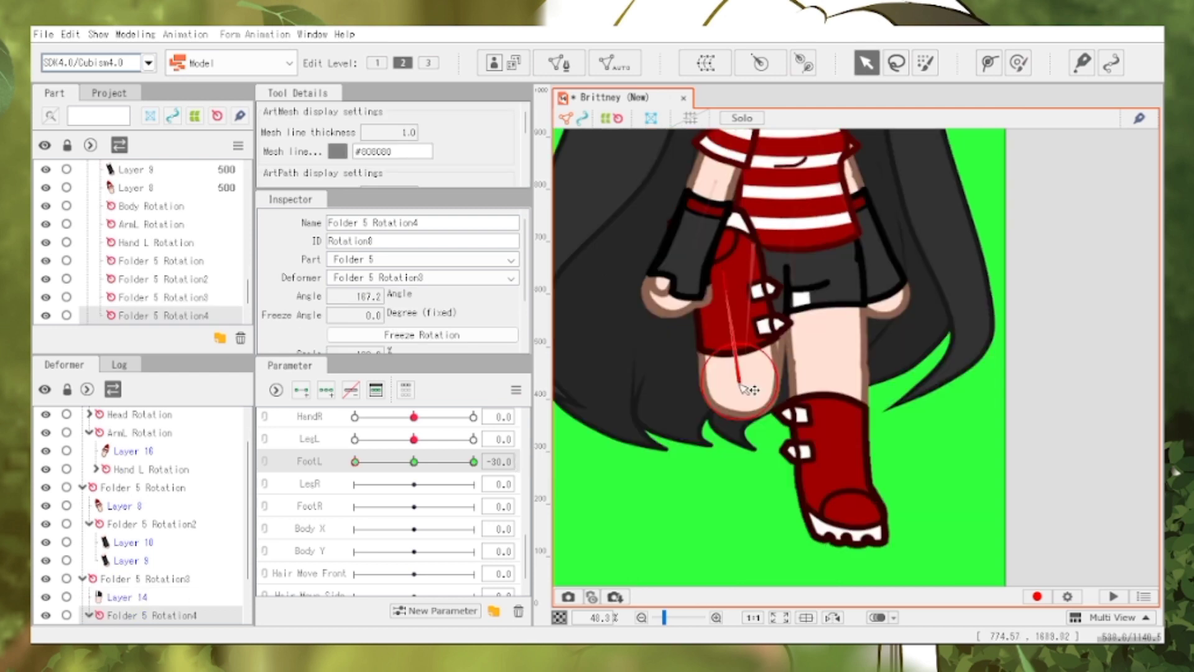
left_click(474, 462)
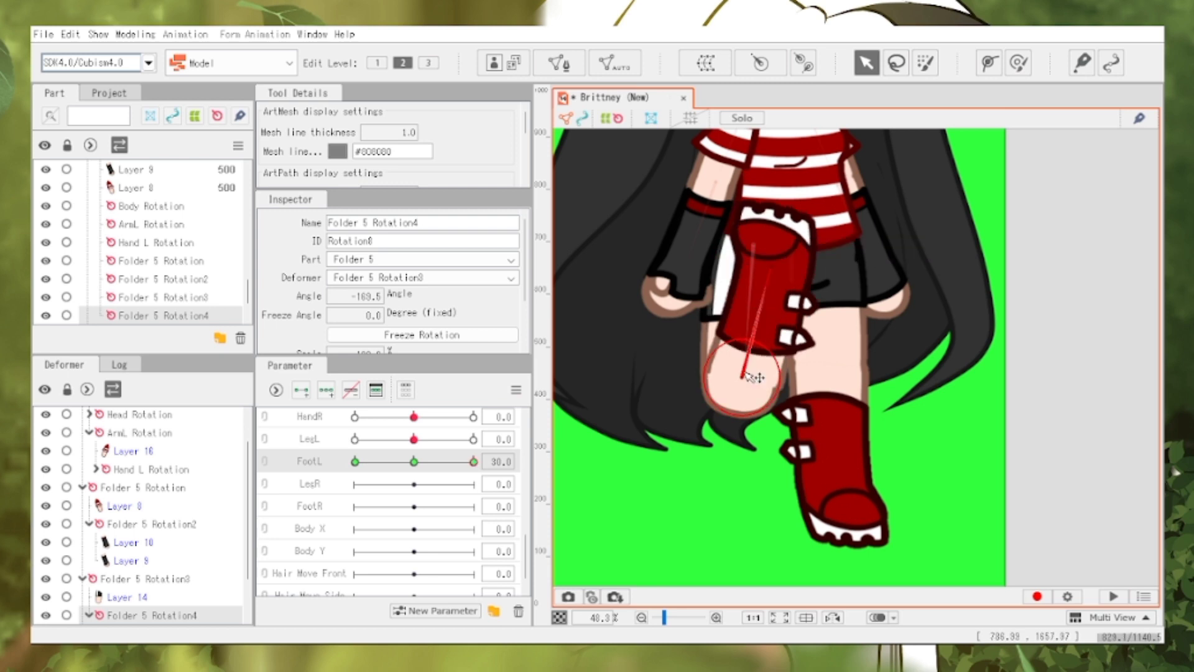
left_click_drag(752, 377, 747, 372)
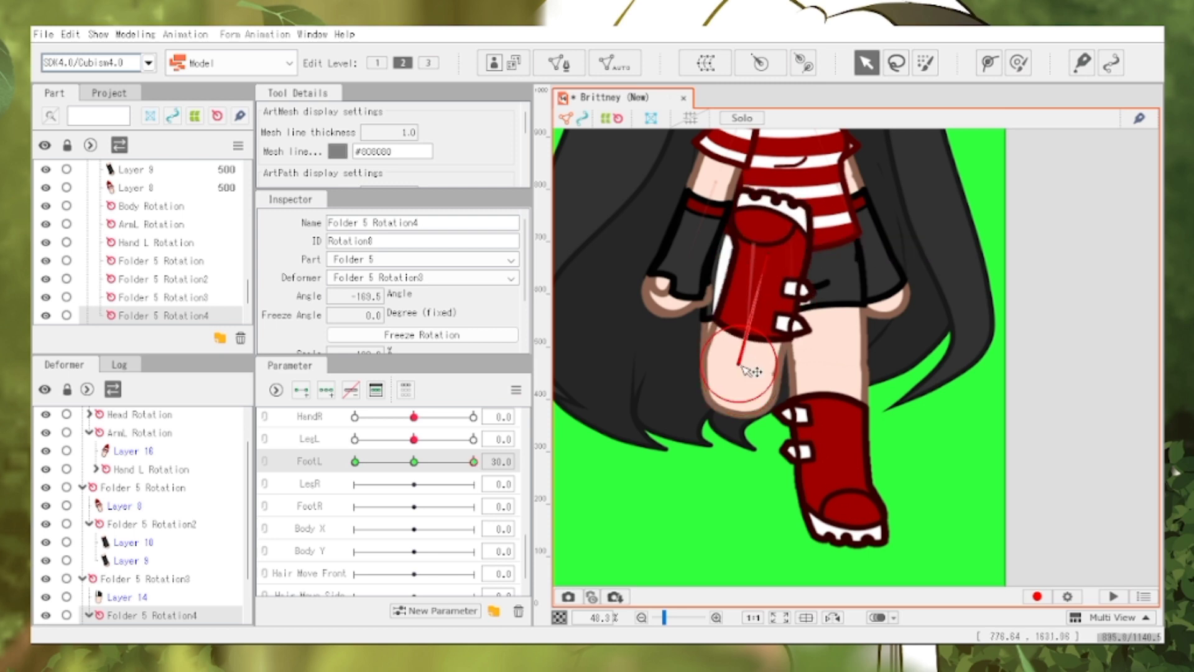
left_click_drag(473, 461, 415, 461)
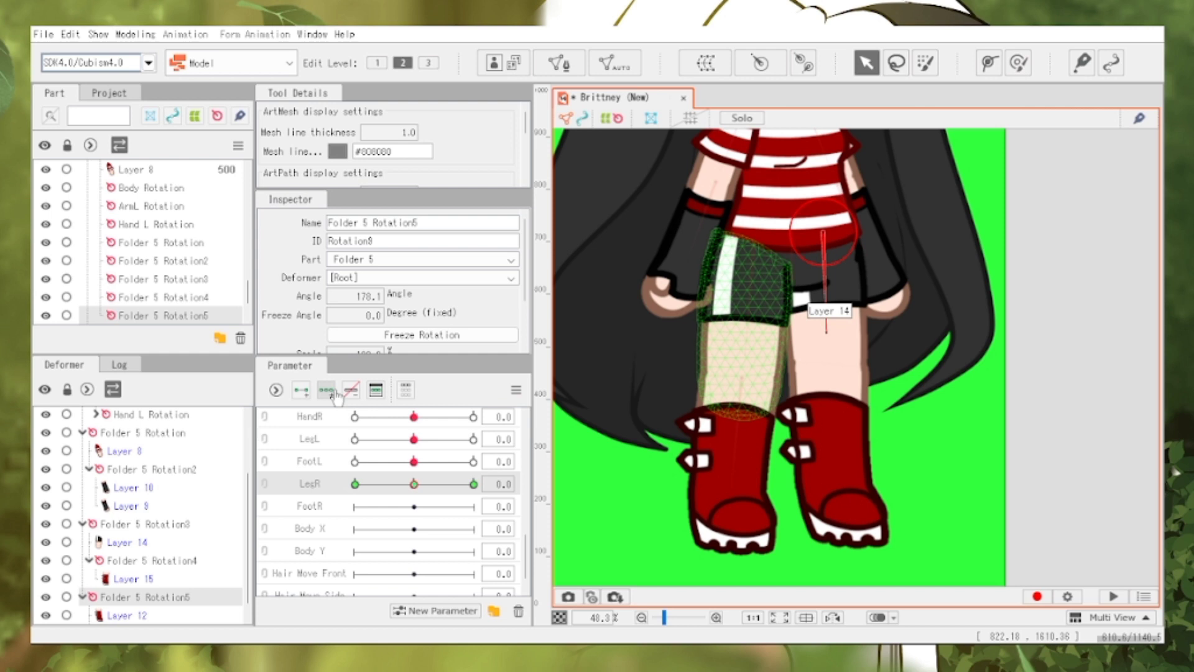
Key the other leg's deformer on LegR, rotating it to about 267 degrees at -30 and about 40 degrees at 30, and adjust its hip position
left_click_drag(365, 484, 345, 468)
left_click_drag(827, 332, 725, 234)
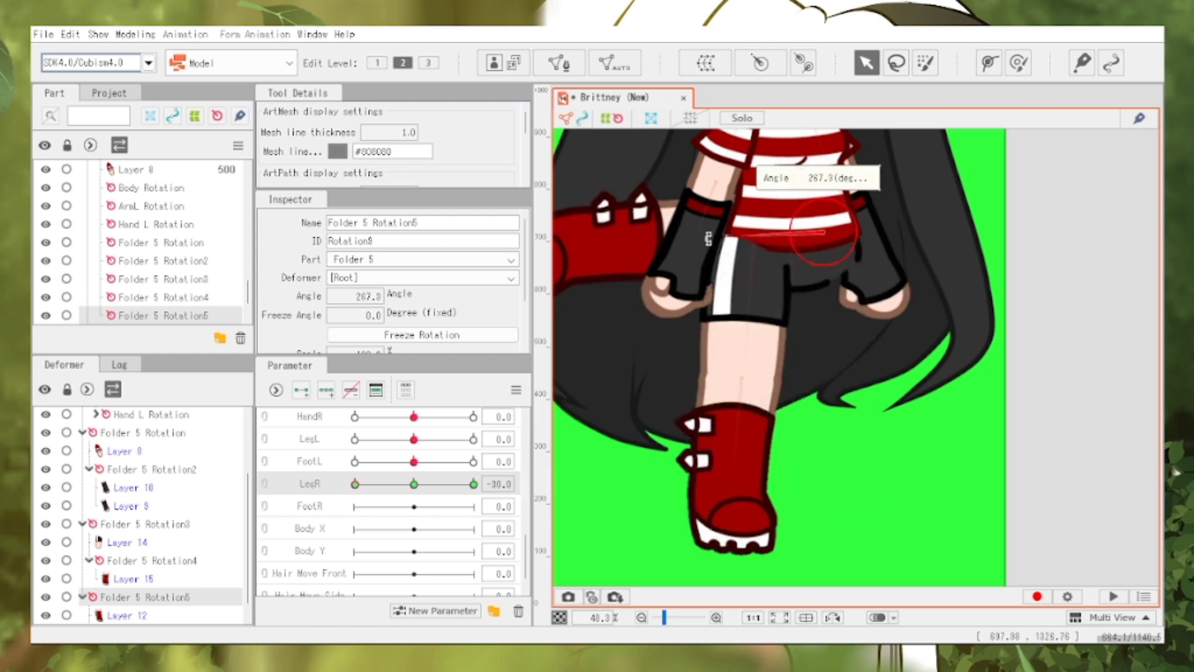
left_click_drag(826, 234, 830, 259)
left_click(473, 484)
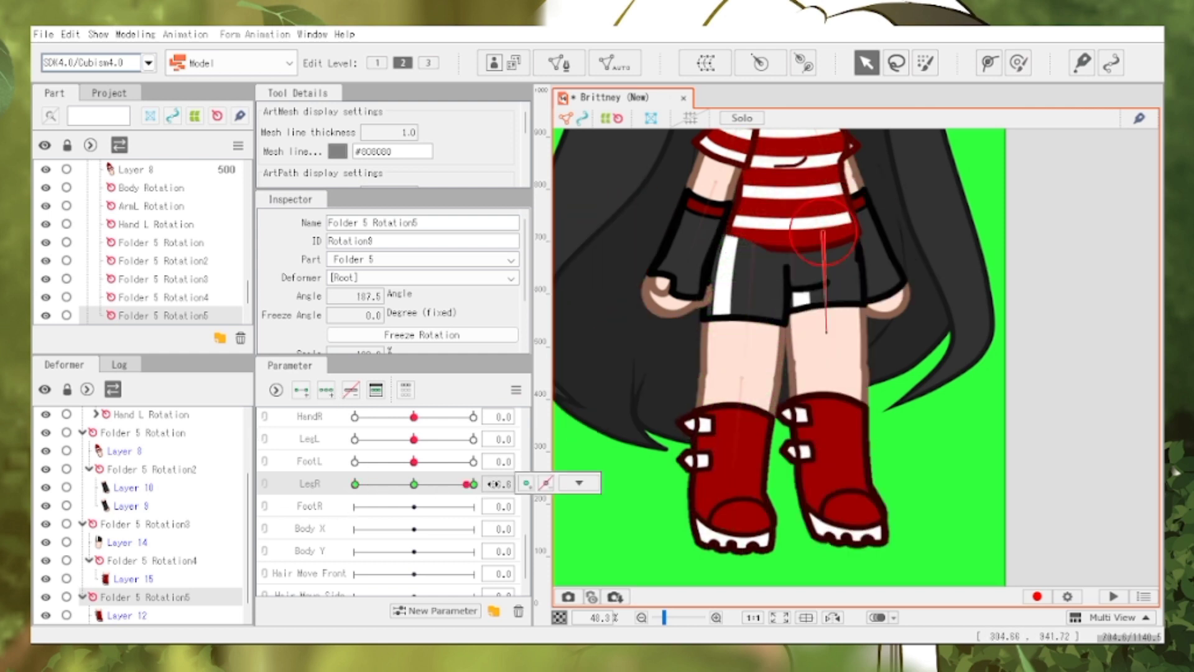
left_click_drag(824, 330, 952, 227)
left_click_drag(827, 236, 826, 254)
left_click_drag(925, 249, 889, 172)
Preview LegL at 30 and compare the poses of both raised legs
left_click_drag(414, 441, 521, 443)
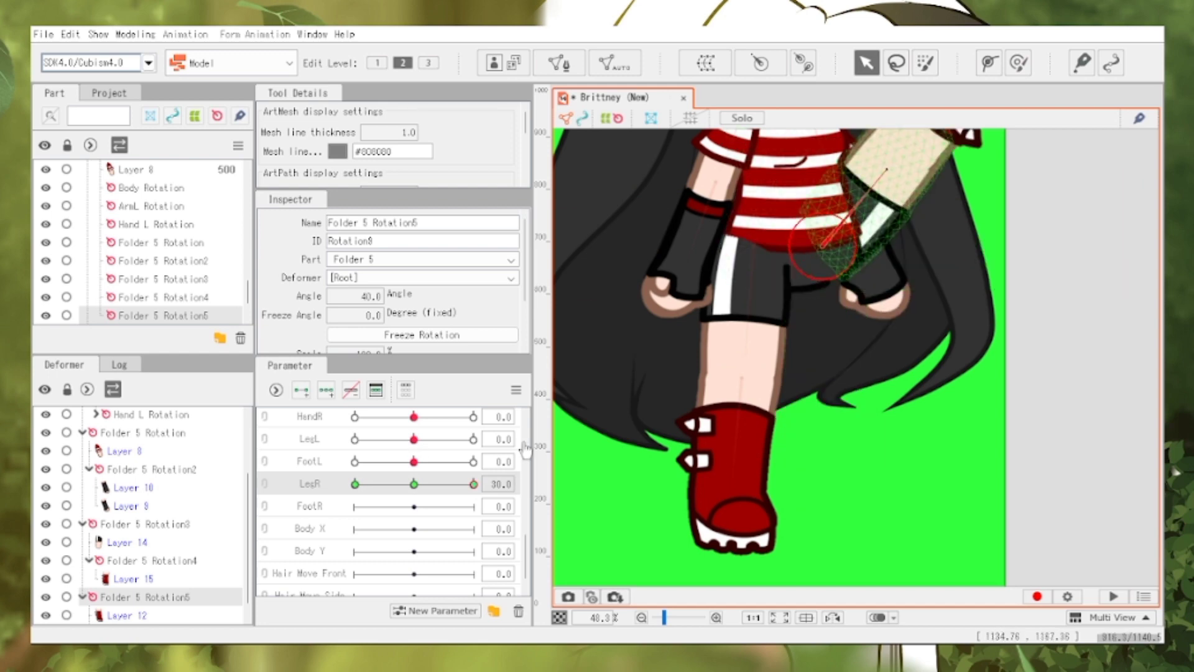
scroll(787, 499, "down", 2)
scroll(727, 327, "up", 3)
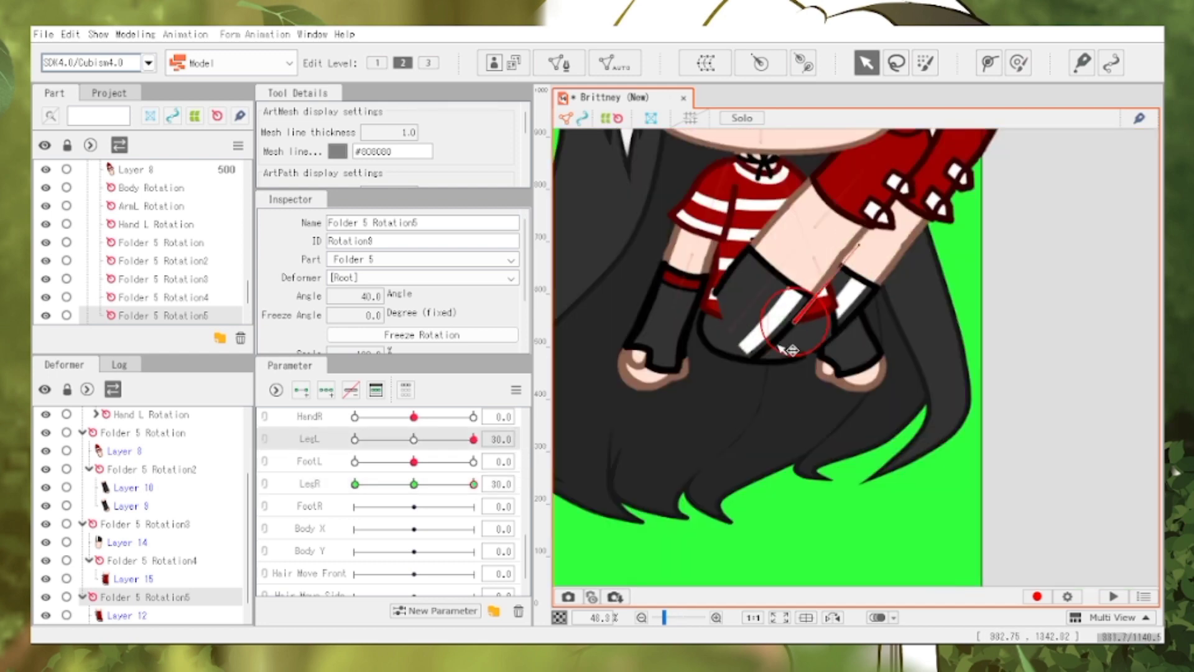
Add a knee rotation deformer for Layer 12 and key it on FootR, bending the lower leg upward at -30 and 30 and adjusting the knee position
scroll(821, 479, "down", 2)
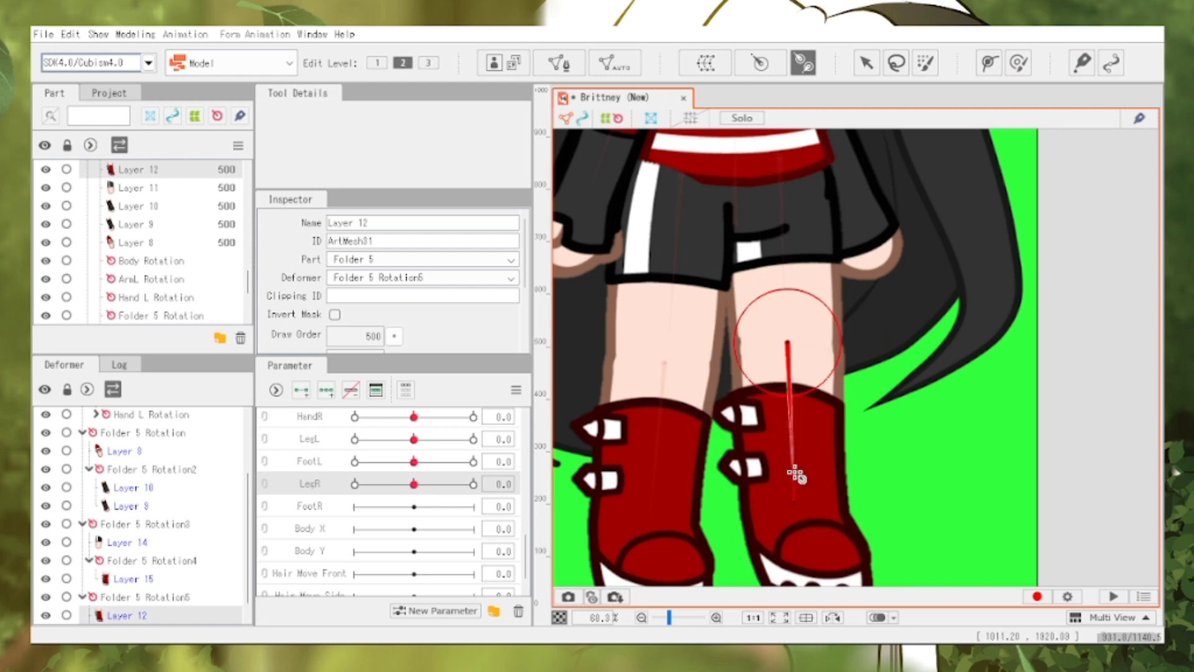
left_click(327, 390)
left_click_drag(414, 506, 355, 506)
left_click_drag(796, 483, 740, 233)
left_click_drag(788, 342, 789, 360)
left_click_drag(356, 507, 474, 506)
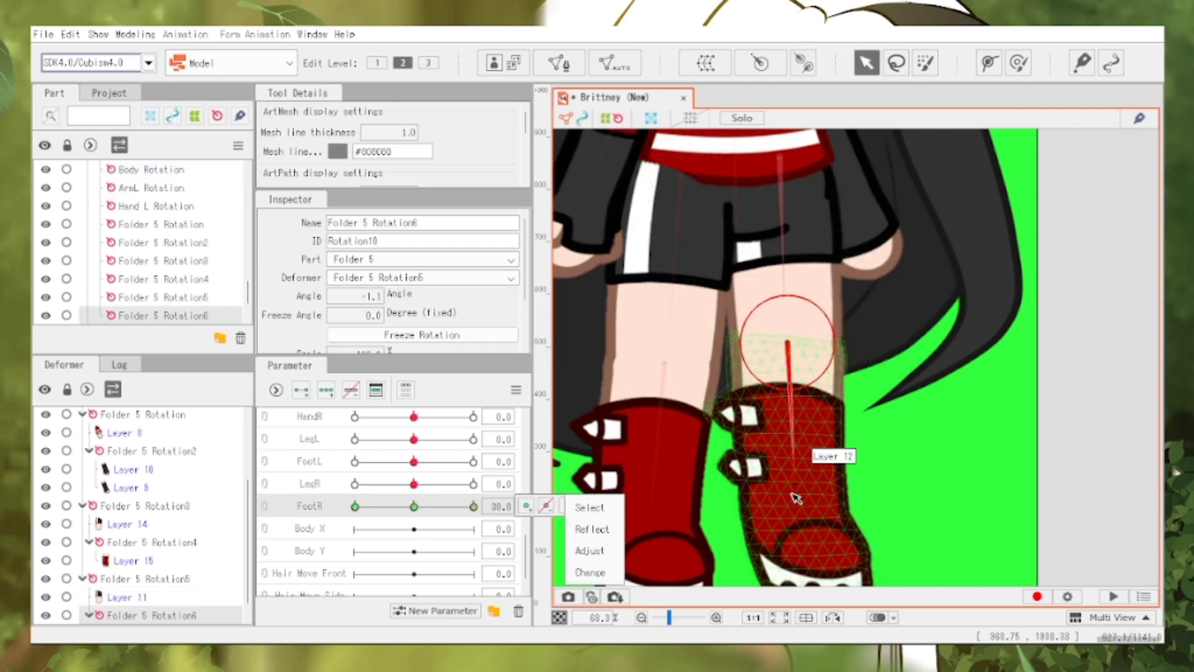
left_click_drag(794, 484, 877, 67)
left_click_drag(789, 342, 786, 350)
left_click_drag(473, 506, 414, 503)
Rename the Folder 5 Rotation deformer of the right arm to ArmR Rotation
scroll(414, 502, "up", 2)
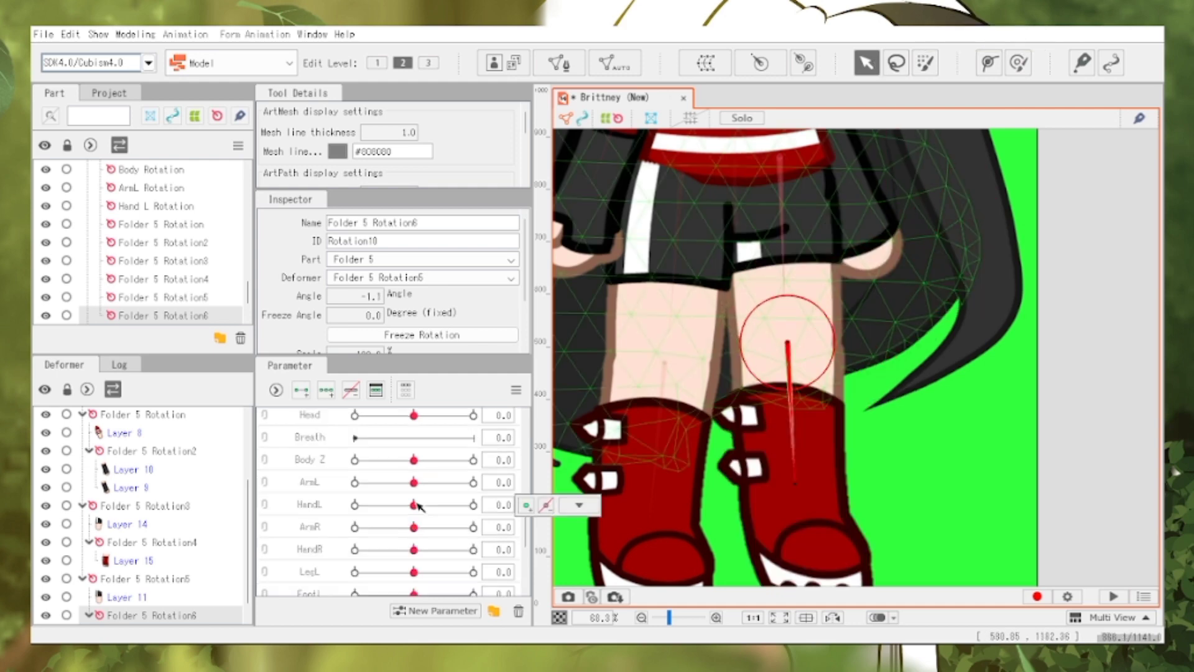
scroll(787, 530, "down", 2)
left_click(781, 283)
triple_click(425, 222)
type("ArmR")
key("Return")
left_click(206, 241)
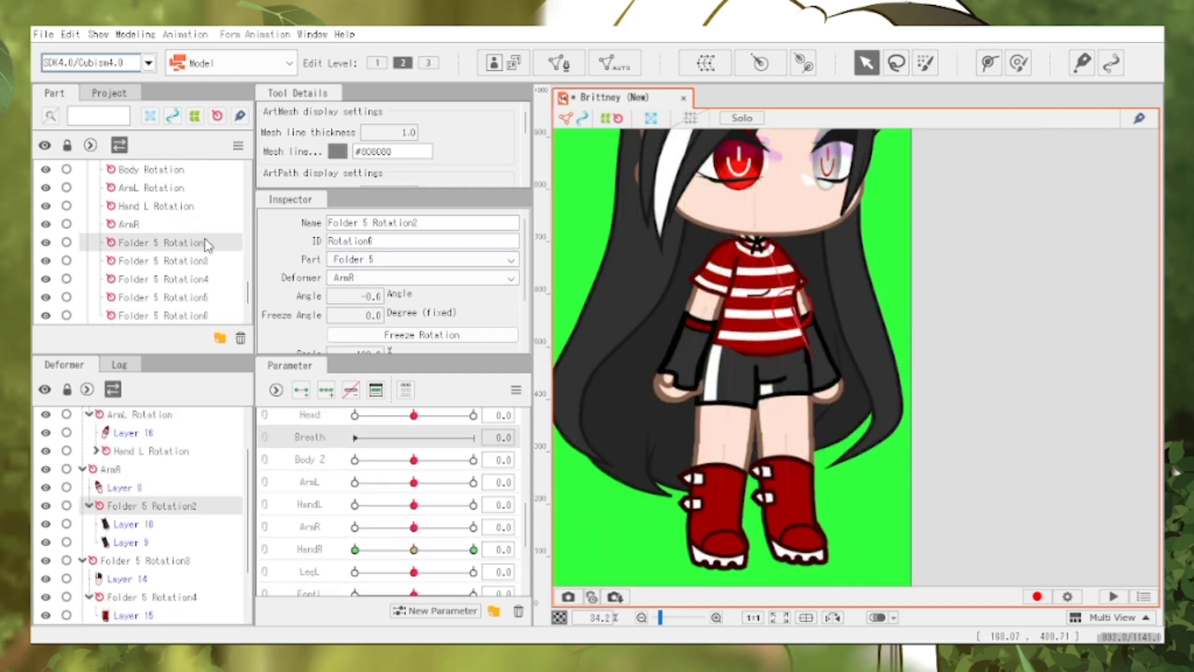
left_click(199, 225)
left_click(406, 222)
type("Rotation")
key("Return")
Rename the Folder 5 Rotation2 deformer to HandR Rotation
left_click(180, 242)
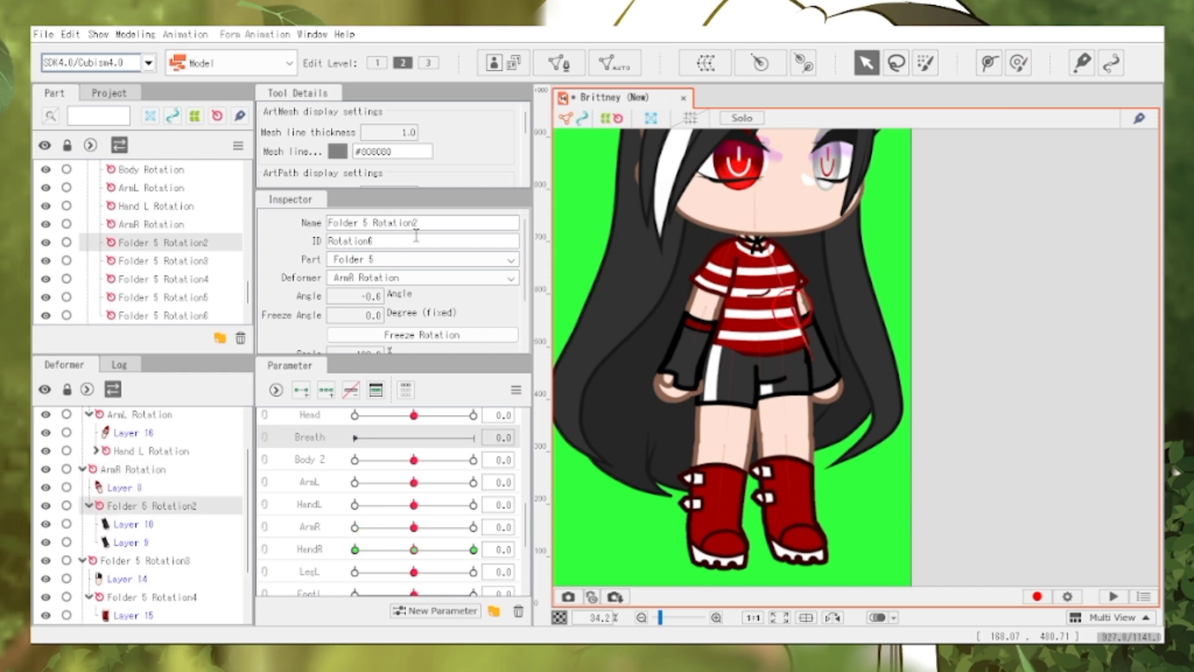
triple_click(389, 222)
type("HandR")
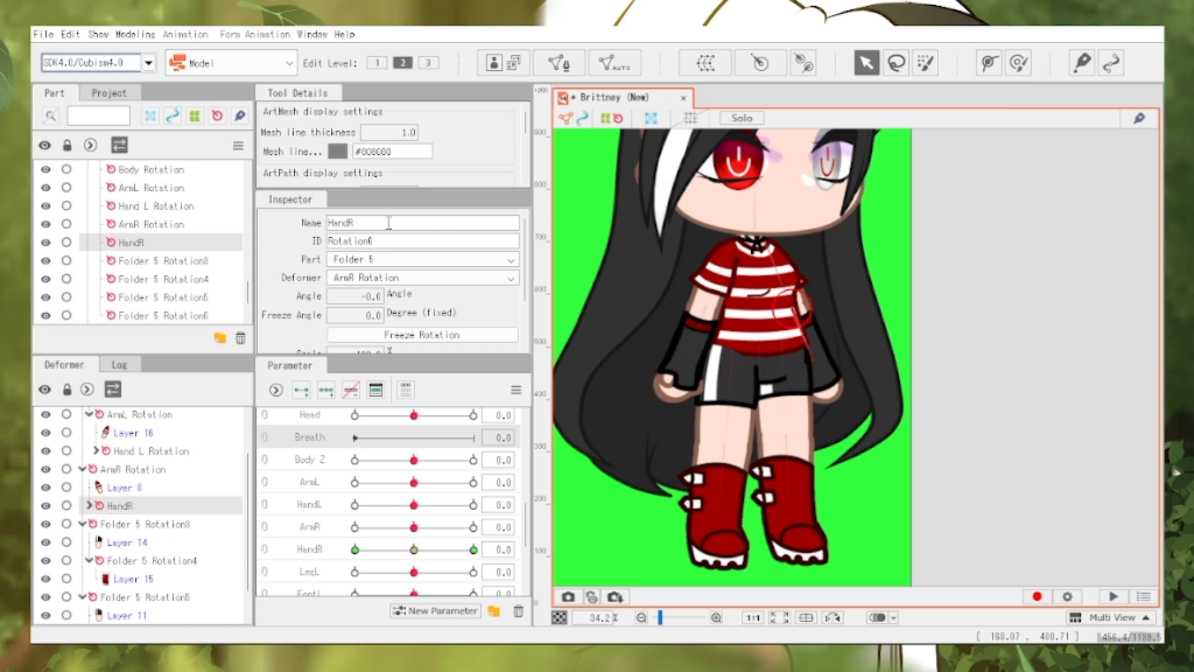
type(" Rotation")
key("Return")
Rename Folder 5 Rotation3 to LegL Rotation and Folder 5 Rotation4 to FootL Rotation
left_click(180, 261)
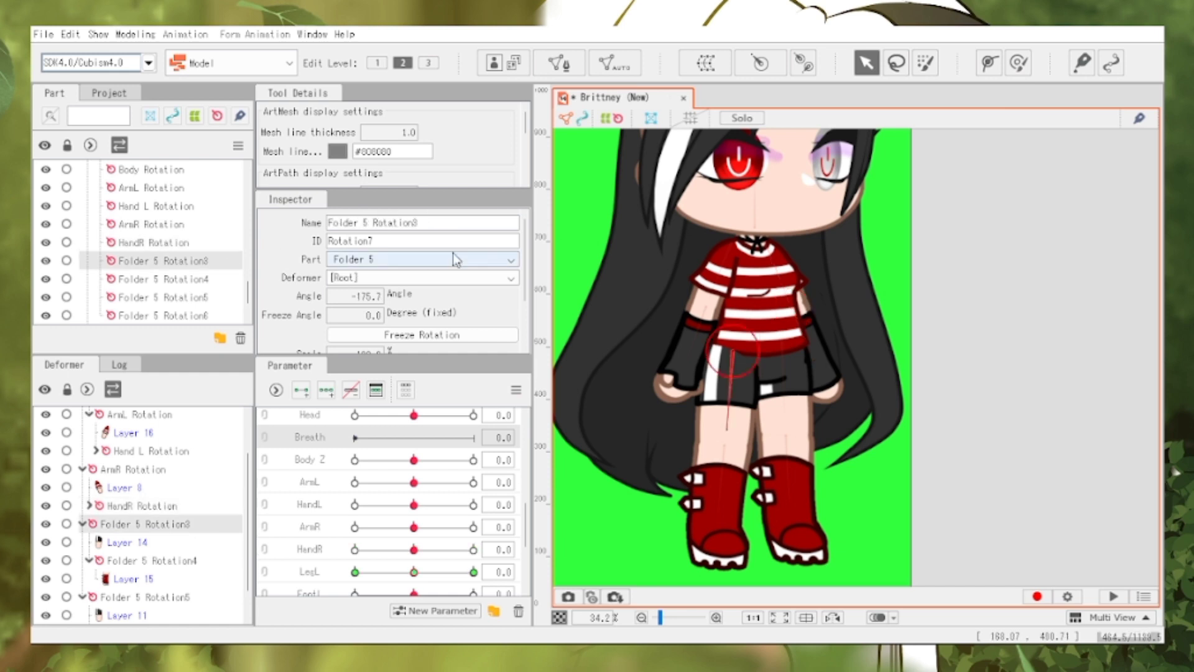
left_click_drag(435, 223, 238, 211)
type("LegL Rotation")
key("Return")
left_click(180, 280)
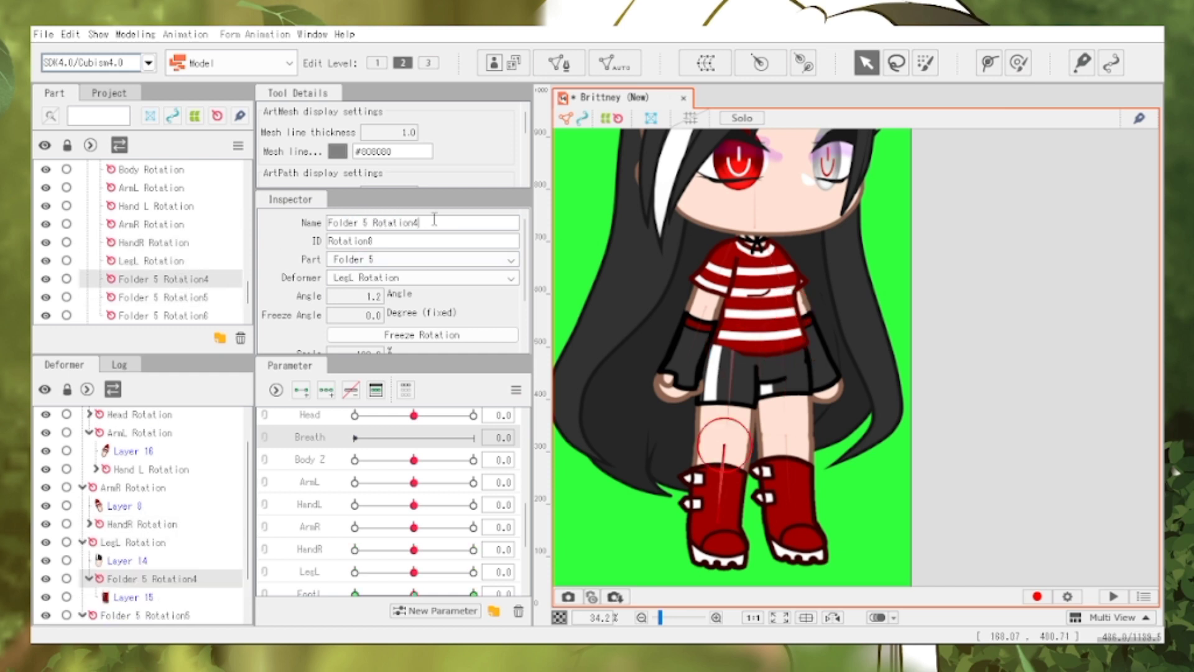
left_click_drag(435, 222, 271, 222)
type("FoorL")
key("BackSpace")
key("BackSpace")
type("tL Rotation")
key("Return")
Rename Folder 5 Rotation5 to LegR Rotation and Folder 5 Rotation6 to FootR Rotation
left_click(180, 296)
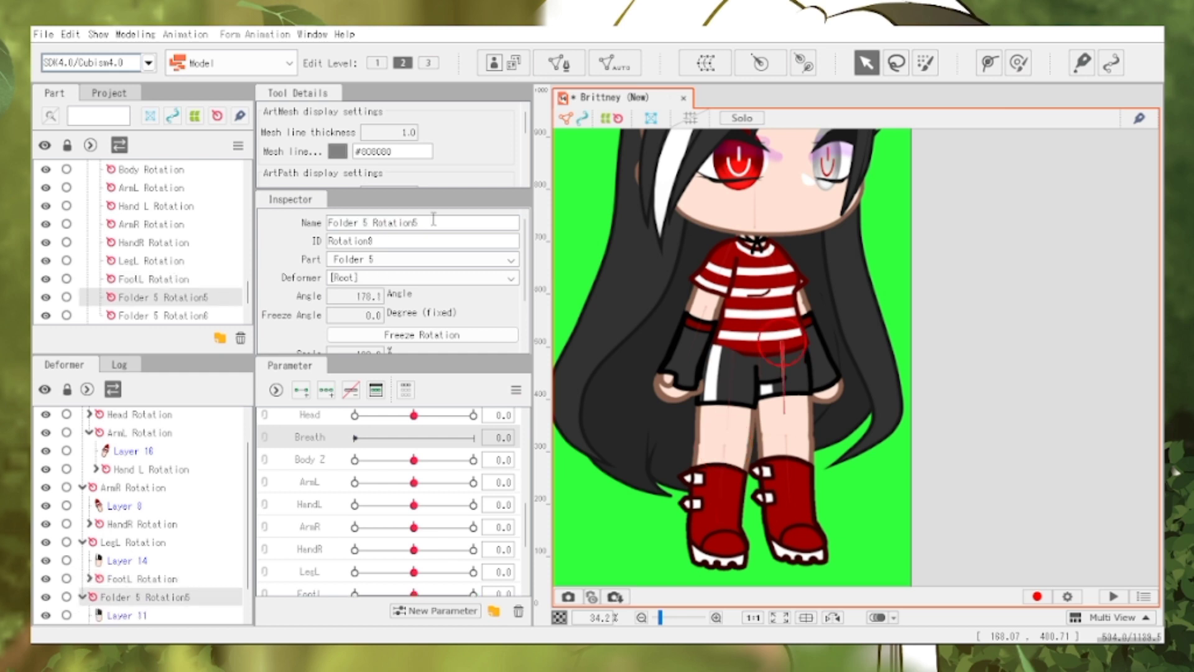
triple_click(398, 222)
type("LegR Rotation")
key("Return")
left_click(180, 316)
triple_click(398, 222)
type("FootR Rotation")
key("Return")
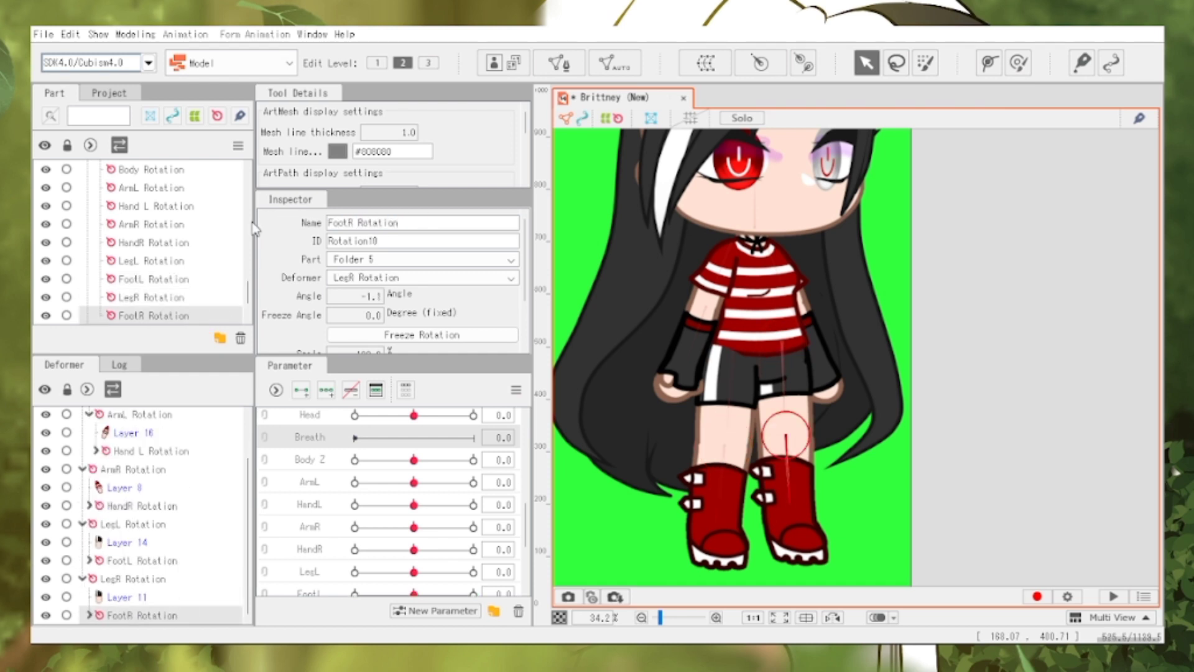
Parent the LegL Rotation and LegR Rotation deformers to Body Rotation and check them with the Body Z parameter
left_click(737, 364)
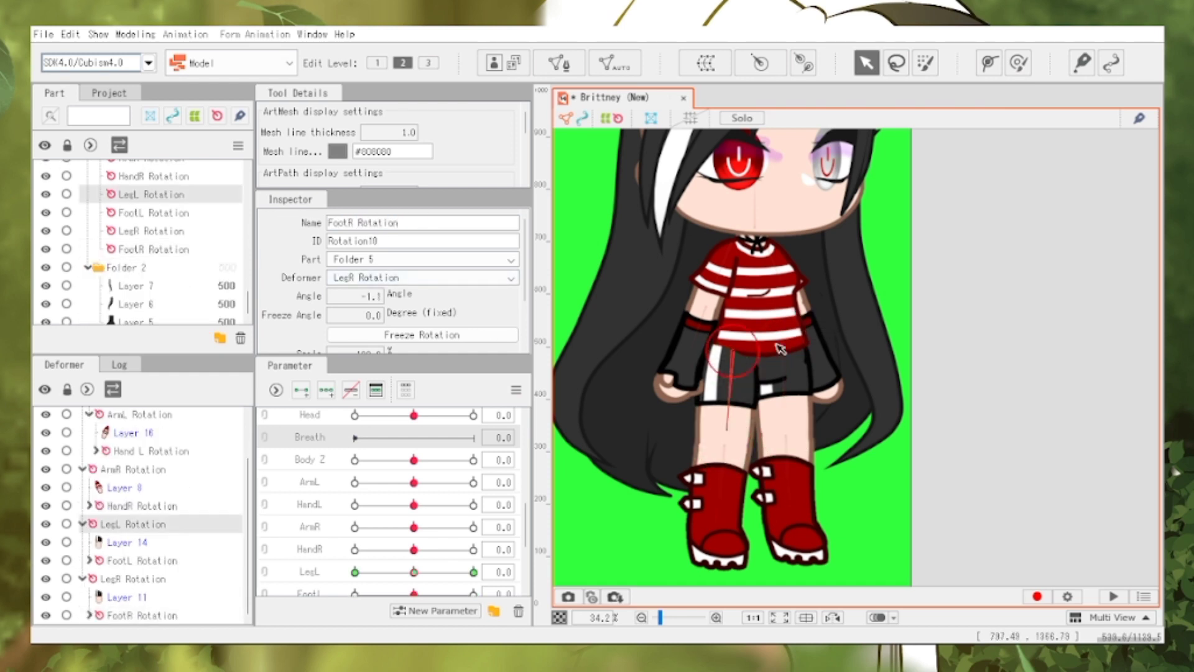
left_click(789, 351, "ctrl")
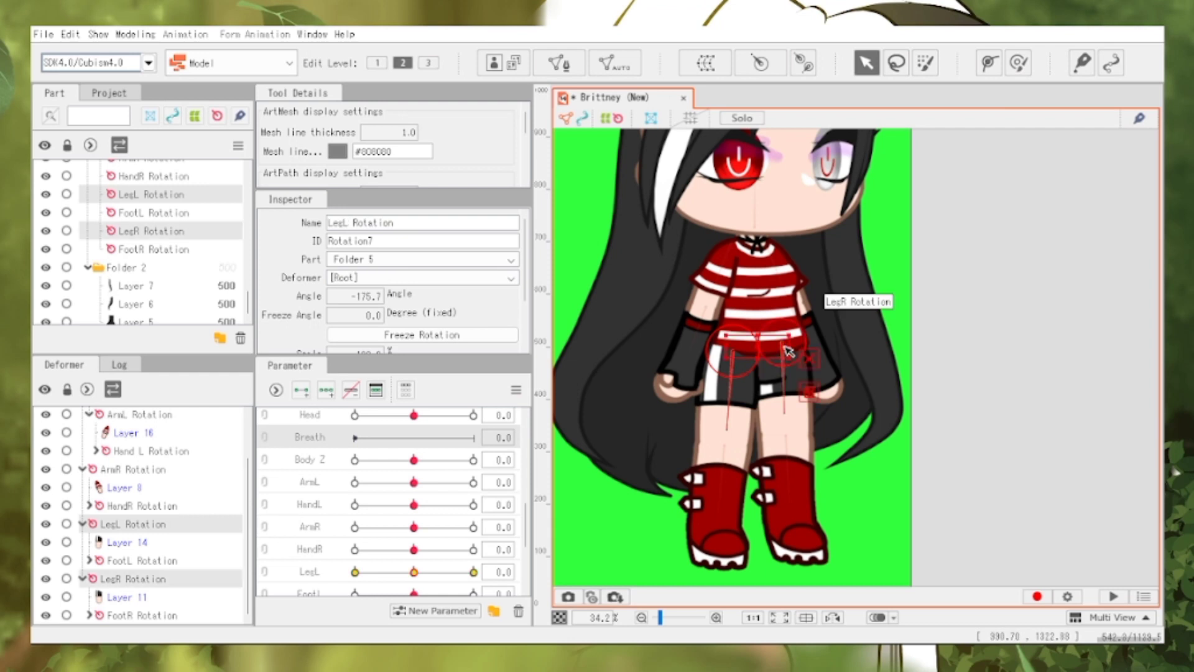
left_click(505, 278)
left_click(476, 306)
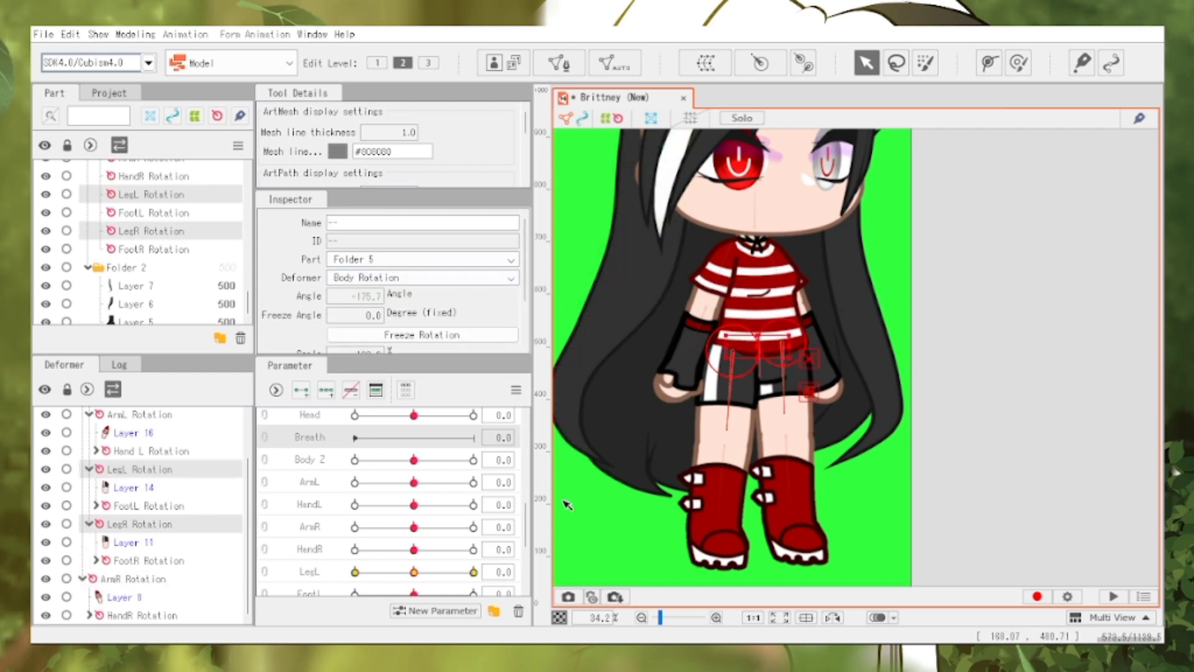
left_click(573, 508)
mouse_move(415, 459)
left_mouse_down()
mouse_move(384, 461)
mouse_move(429, 463)
mouse_move(409, 462)
left_mouse_up()
mouse_move(92, 507)
left_mouse_down()
mouse_move(64, 508)
mouse_move(100, 509)
left_mouse_up()
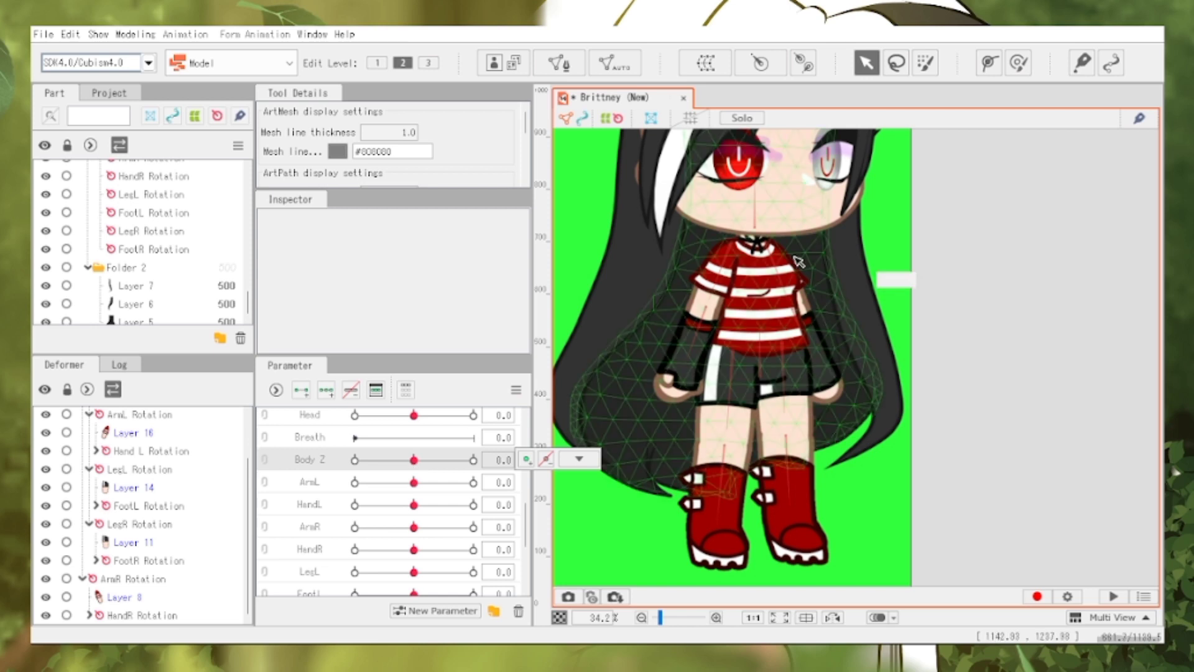
Parent the ArmR Rotation deformer to Body Rotation, test it with Body Z at 10, and reset Body Z to 0
left_click(771, 253)
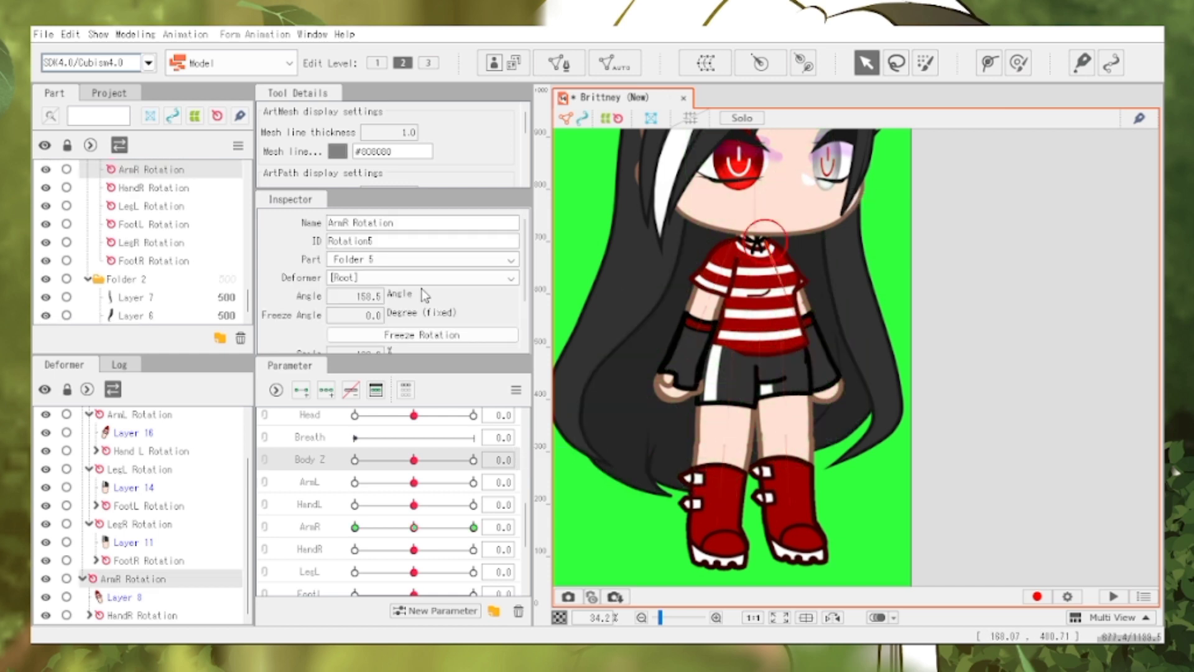
left_click(418, 279)
left_click(364, 305)
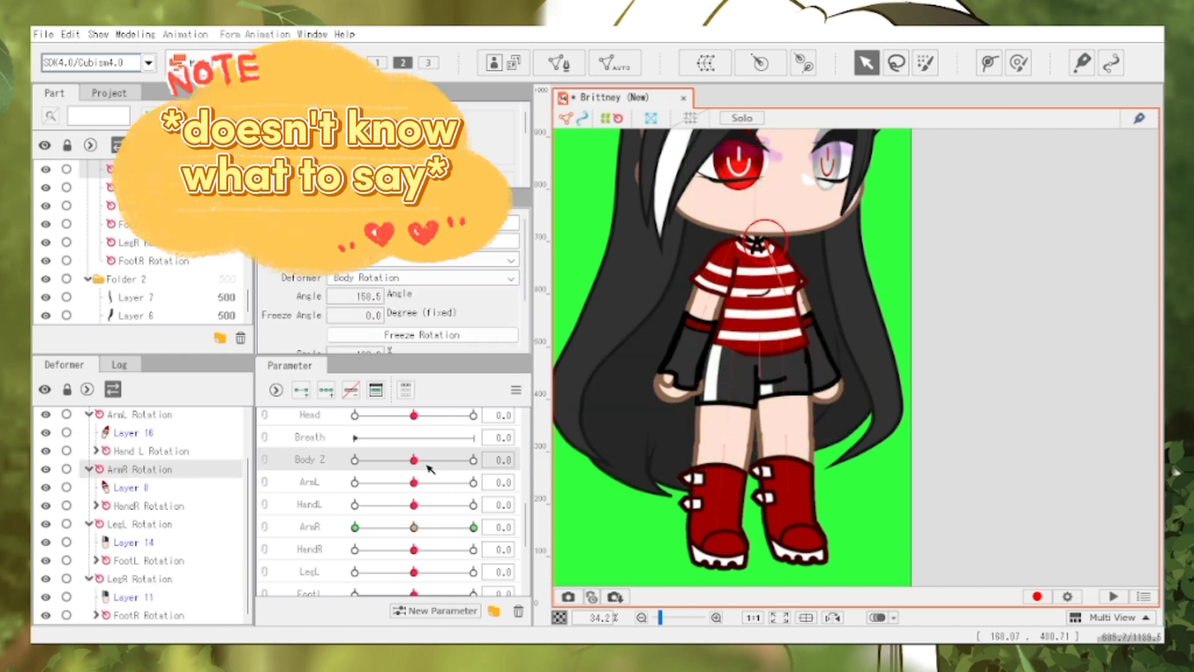
left_click_drag(414, 459, 476, 471)
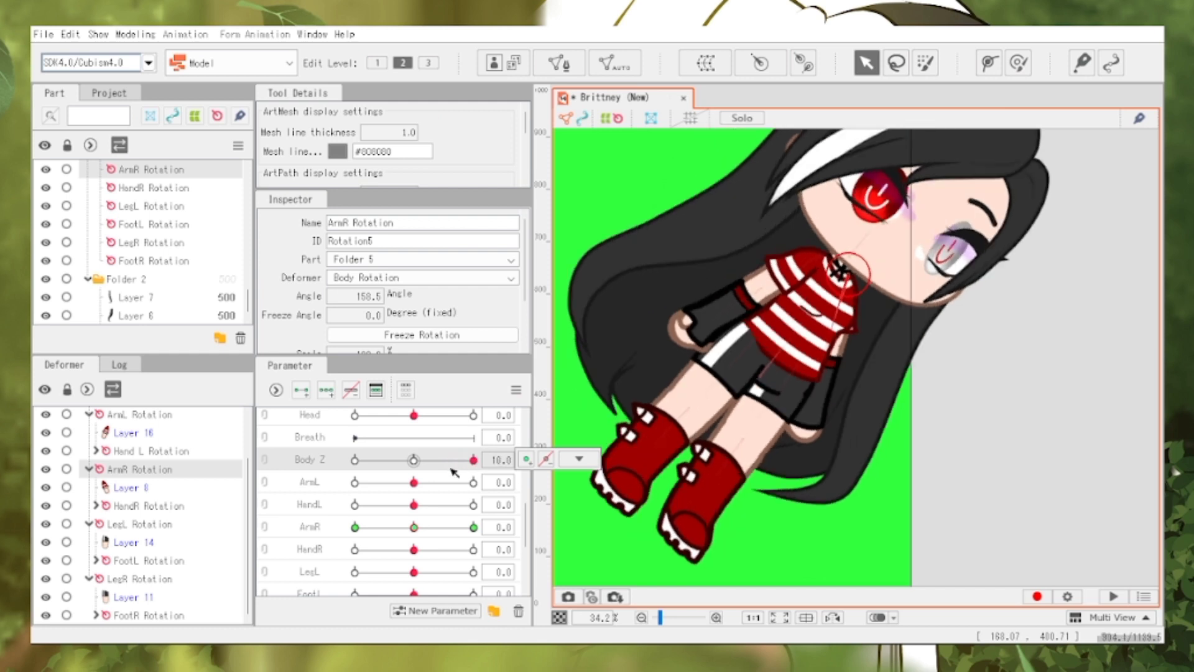
left_click(415, 462)
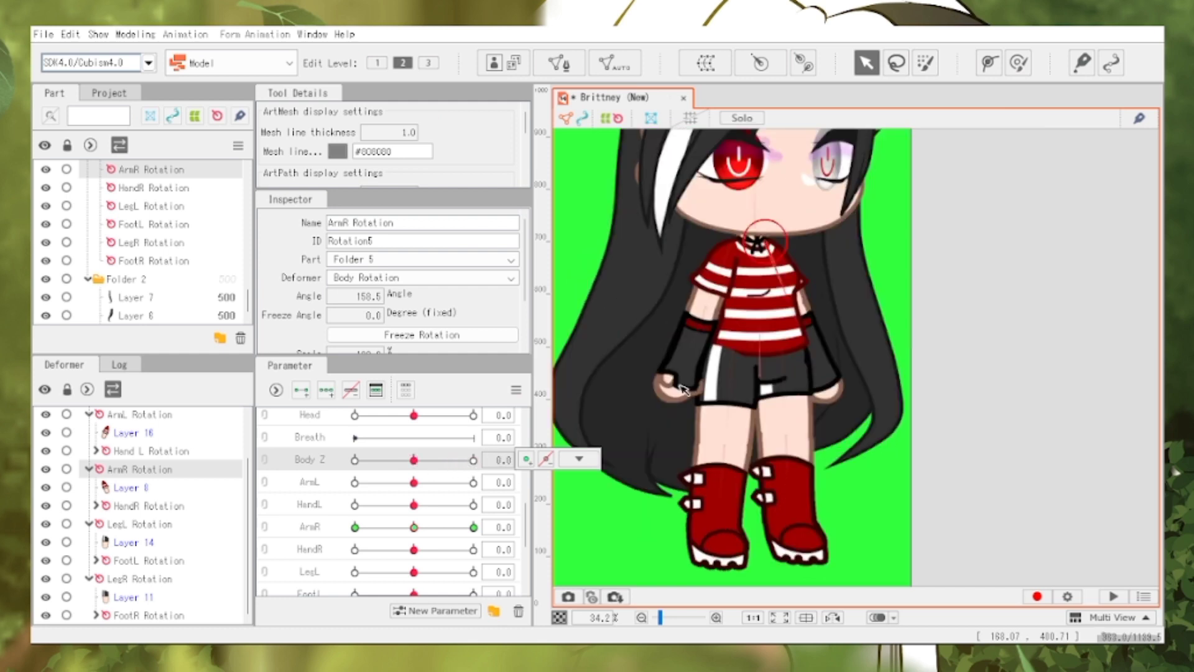
Set the parent deformer of LegL Rotation and LegR Rotation to Root
left_click(734, 359)
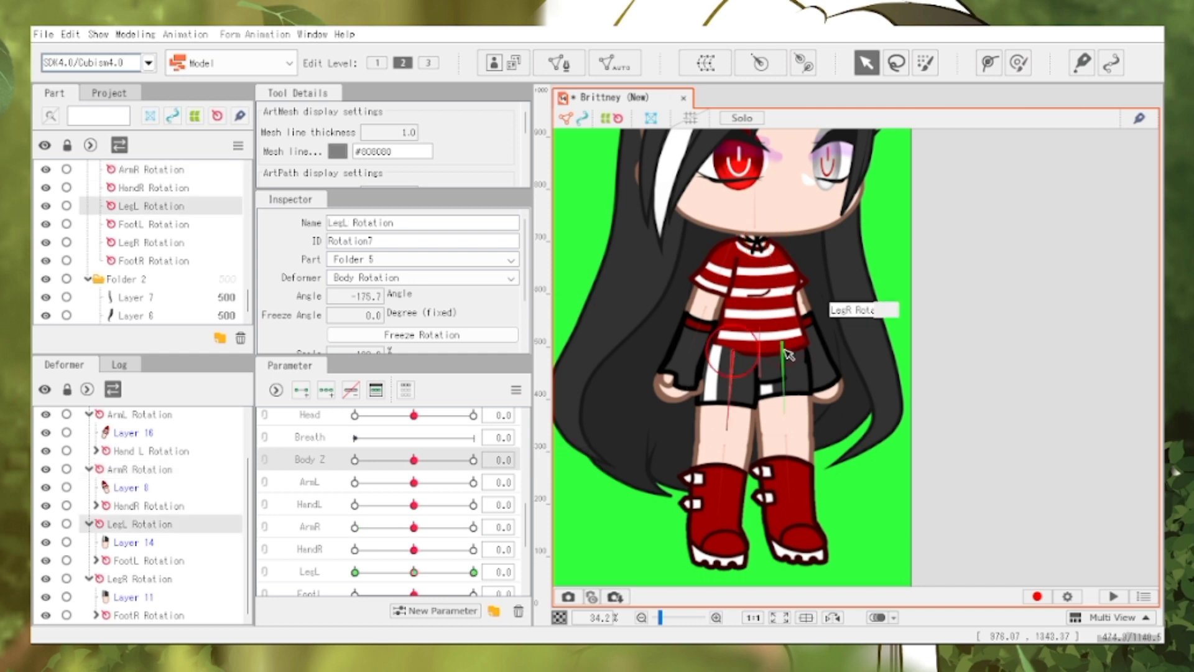
left_click(789, 355, "shift")
left_click(429, 278)
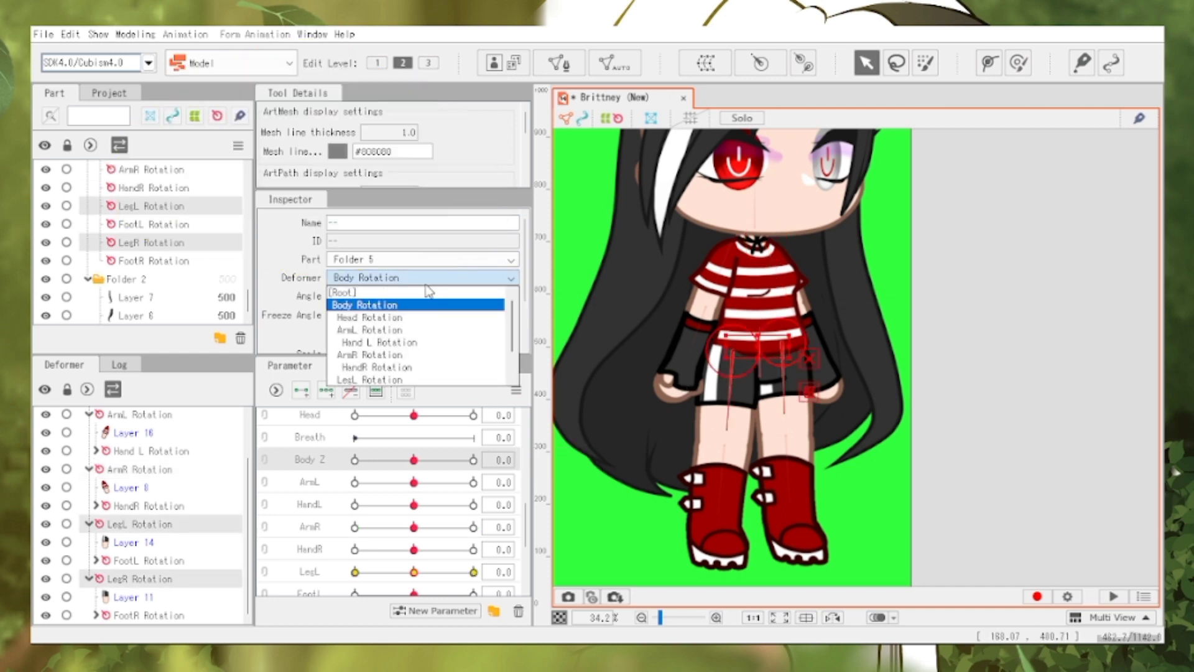
left_click(429, 292)
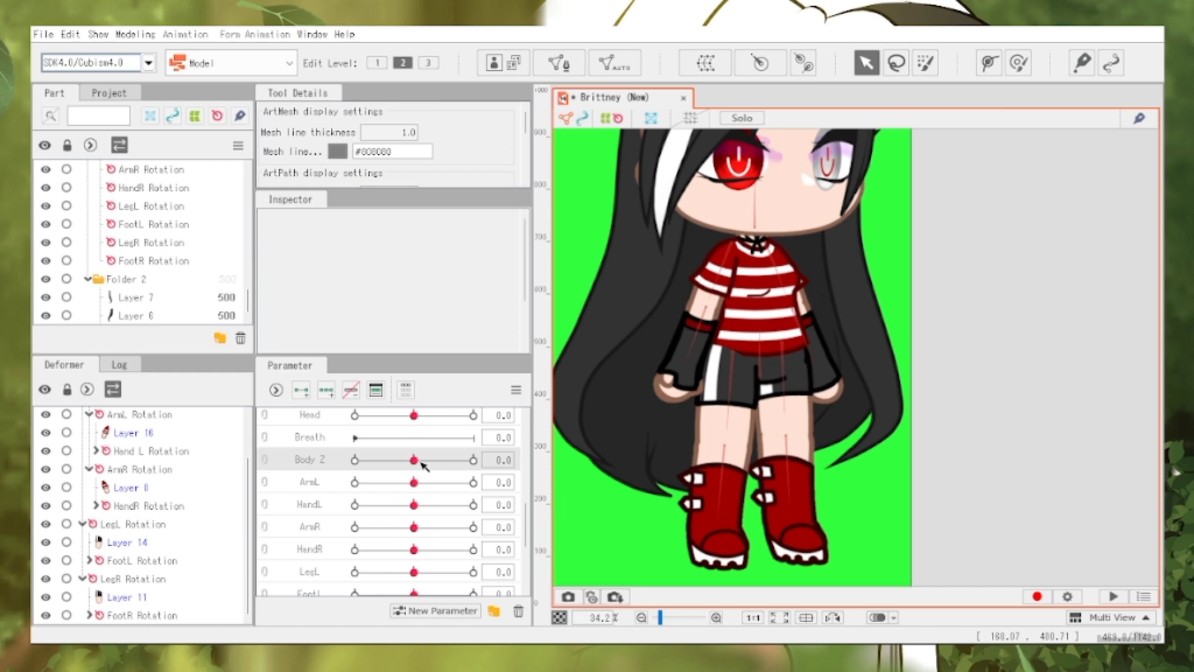
left_click(423, 465)
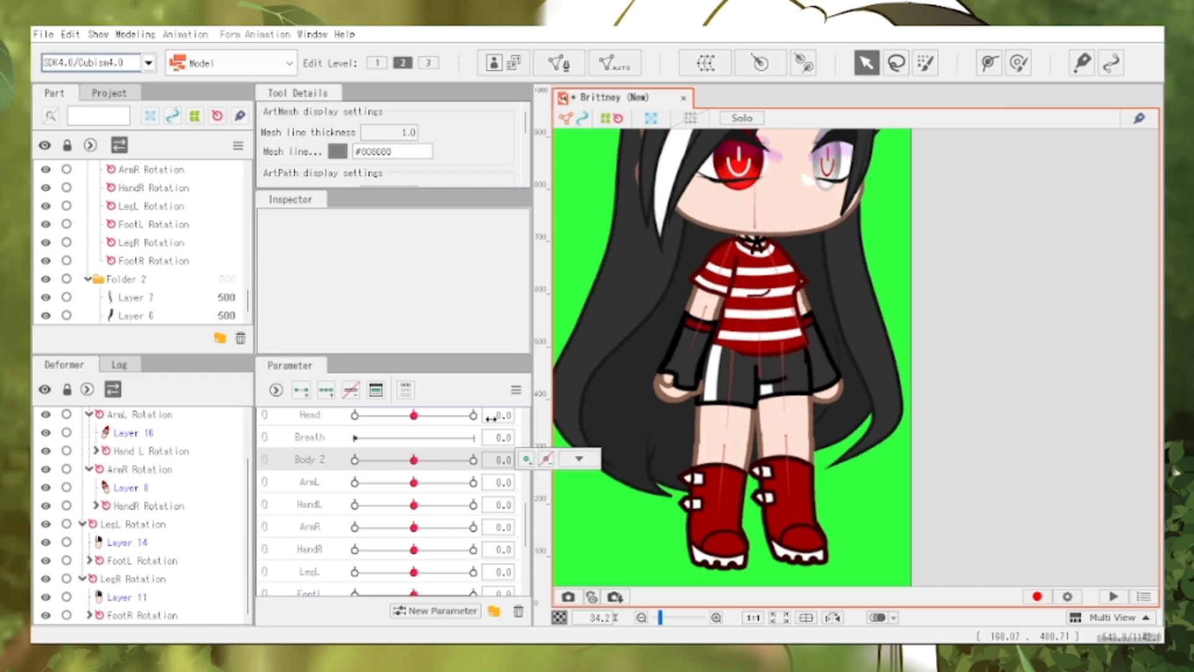
scroll(179, 300, "up", 5)
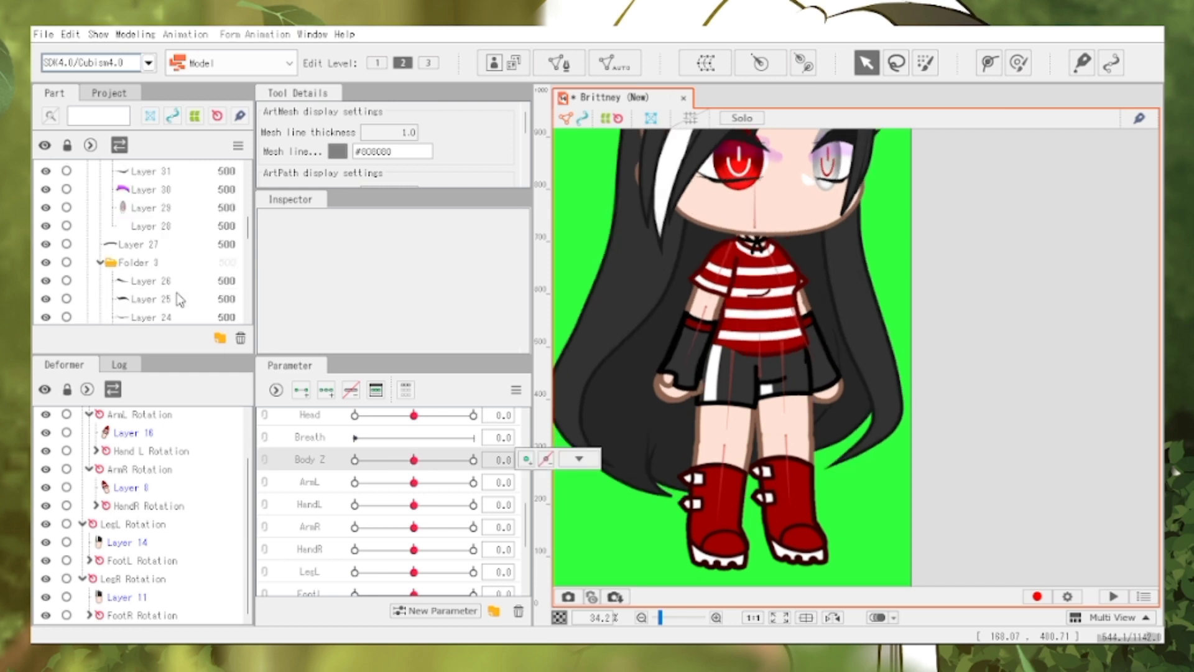
Hide Layers 16, 17 and 18 and select the Layer 14 leg mesh
scroll(179, 300, "down", 4)
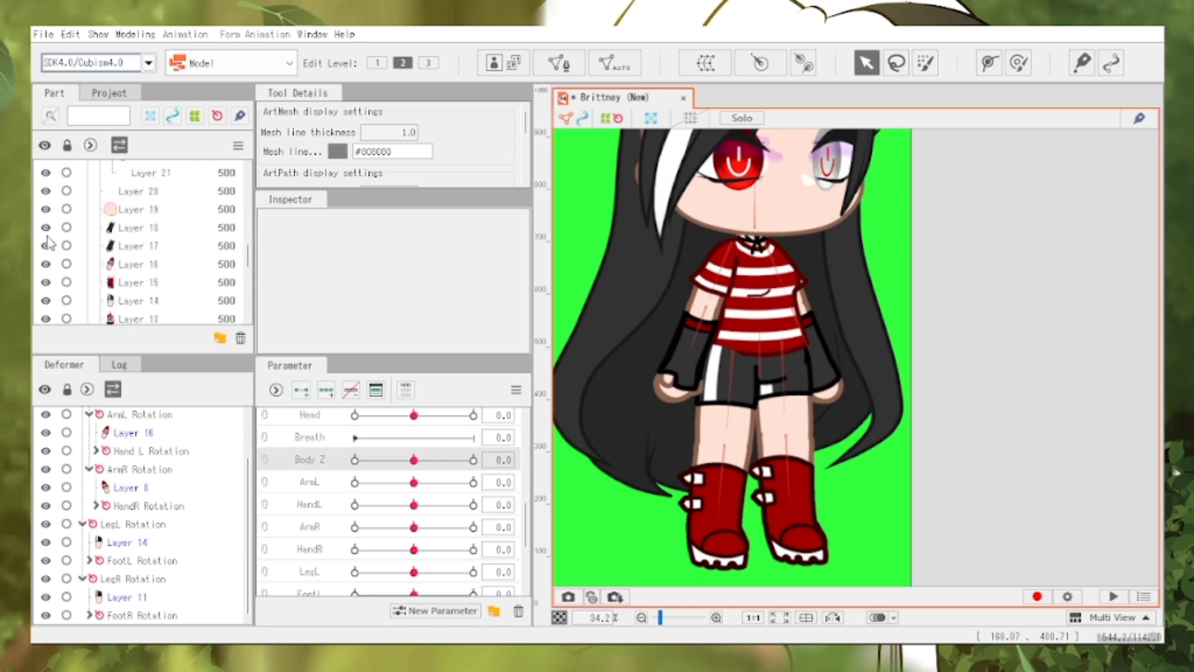
left_click_drag(46, 228, 47, 264)
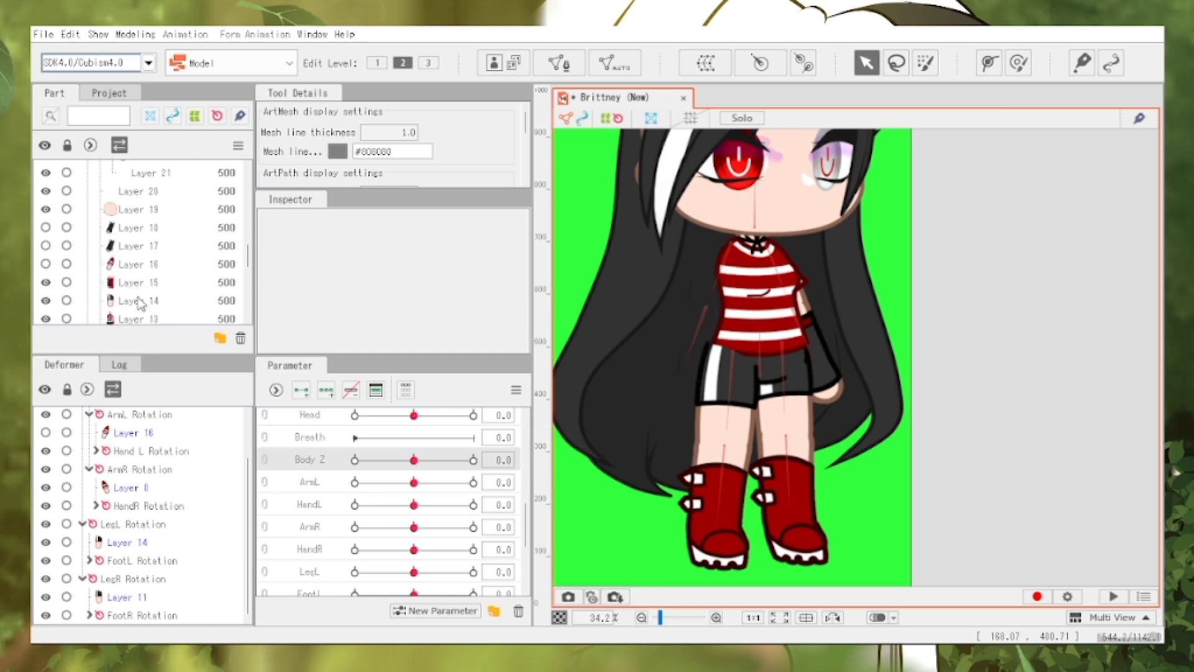
left_click(140, 303)
scroll(725, 349, "up", 5)
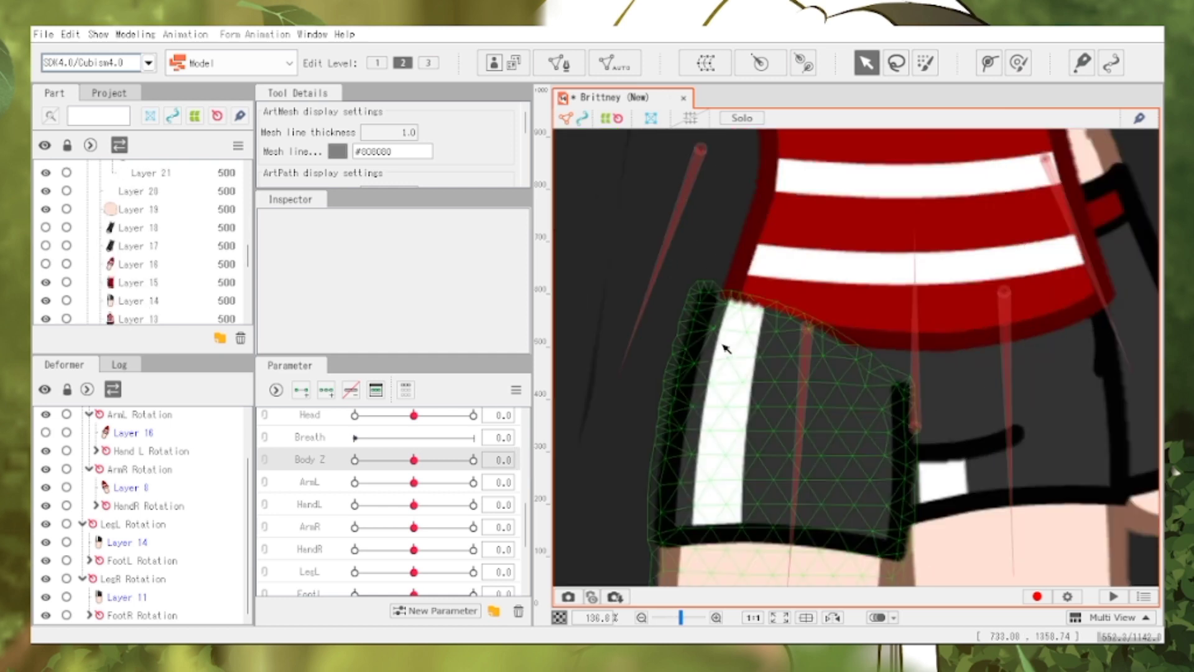
left_click(726, 348)
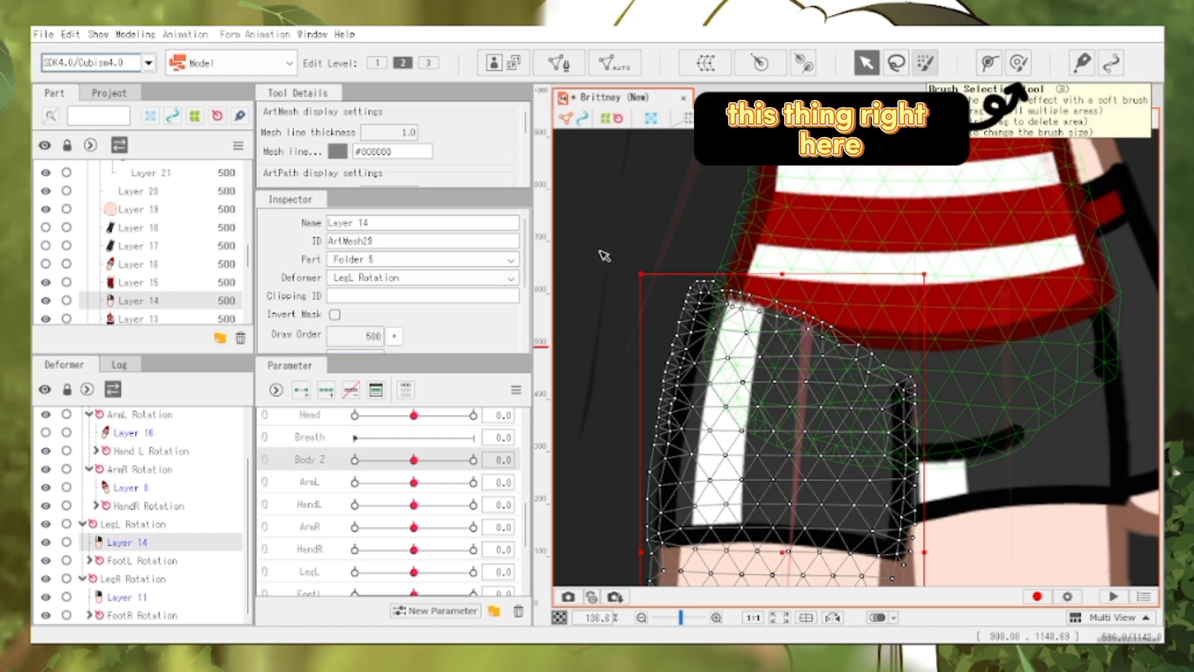
Select the upper outer points of the Layer 14 mesh, switch to the deform brush and add three Body Z keys
left_click_drag(803, 373, 661, 274)
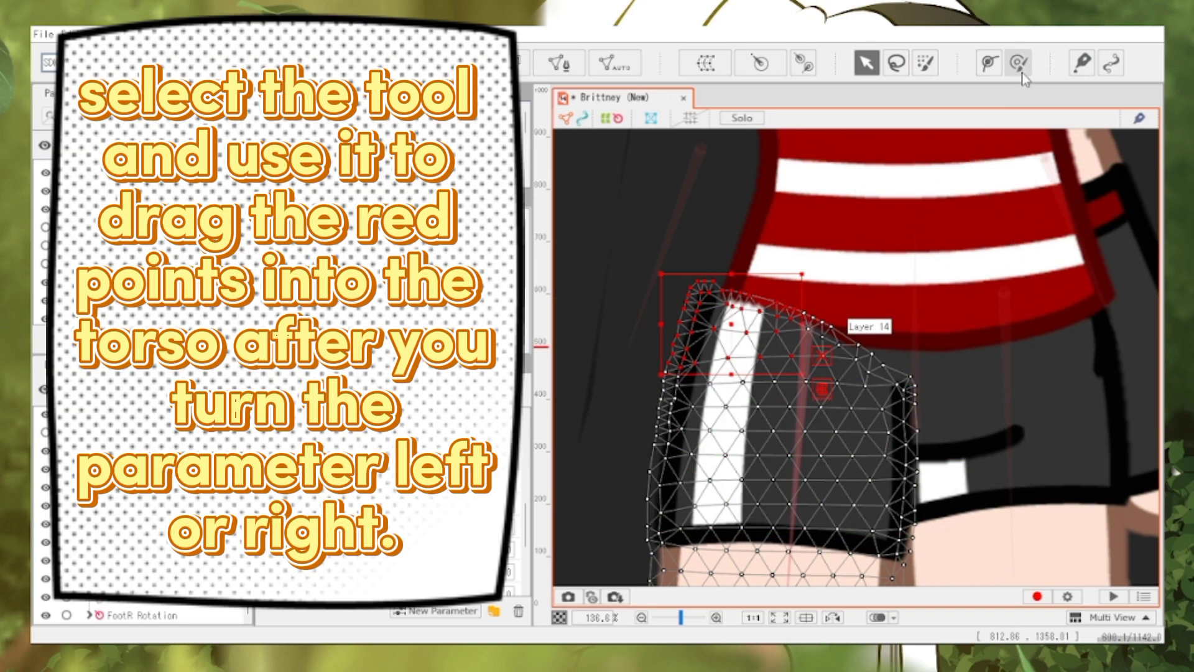
left_click(1023, 71)
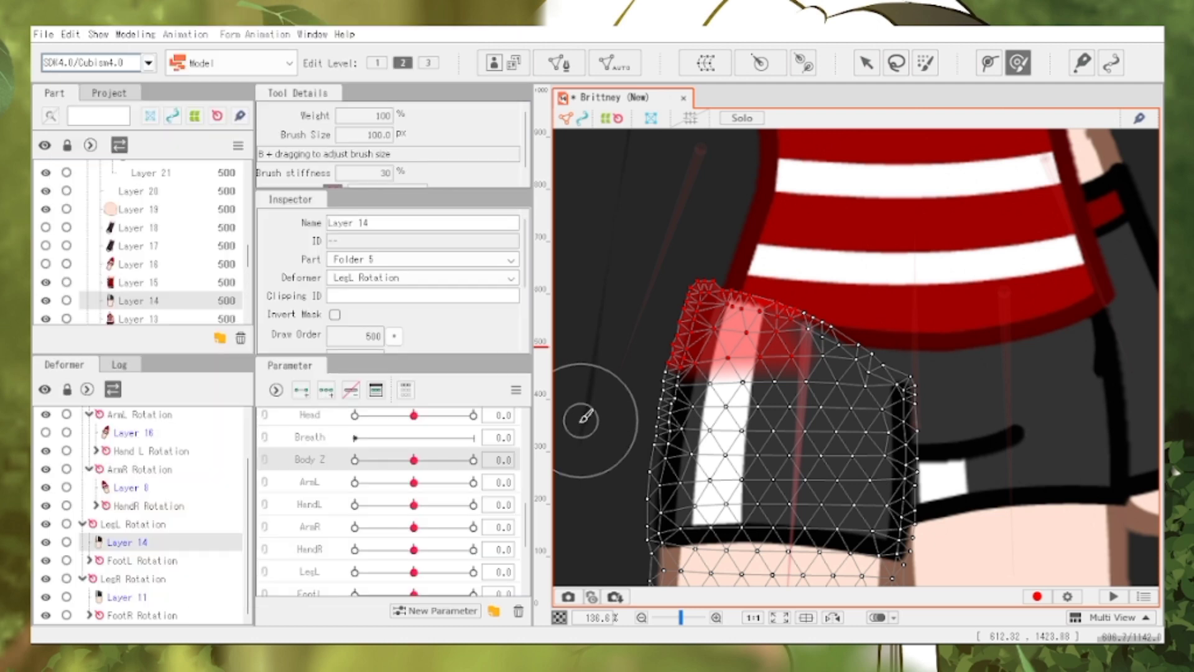
left_click(325, 391)
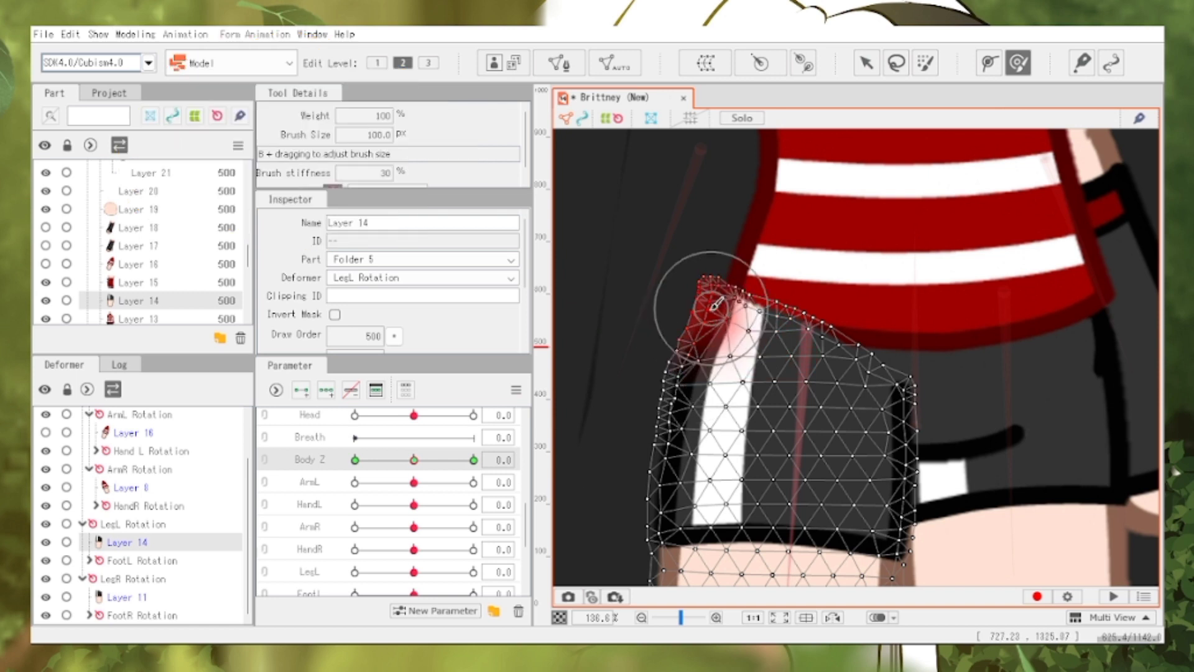
Pull the upper outer corner and side of the Layer 14 mesh in toward the torso at Body Z 0
mouse_move(716, 304)
left_mouse_down()
mouse_move(694, 286)
mouse_move(713, 274)
mouse_move(731, 281)
left_mouse_up()
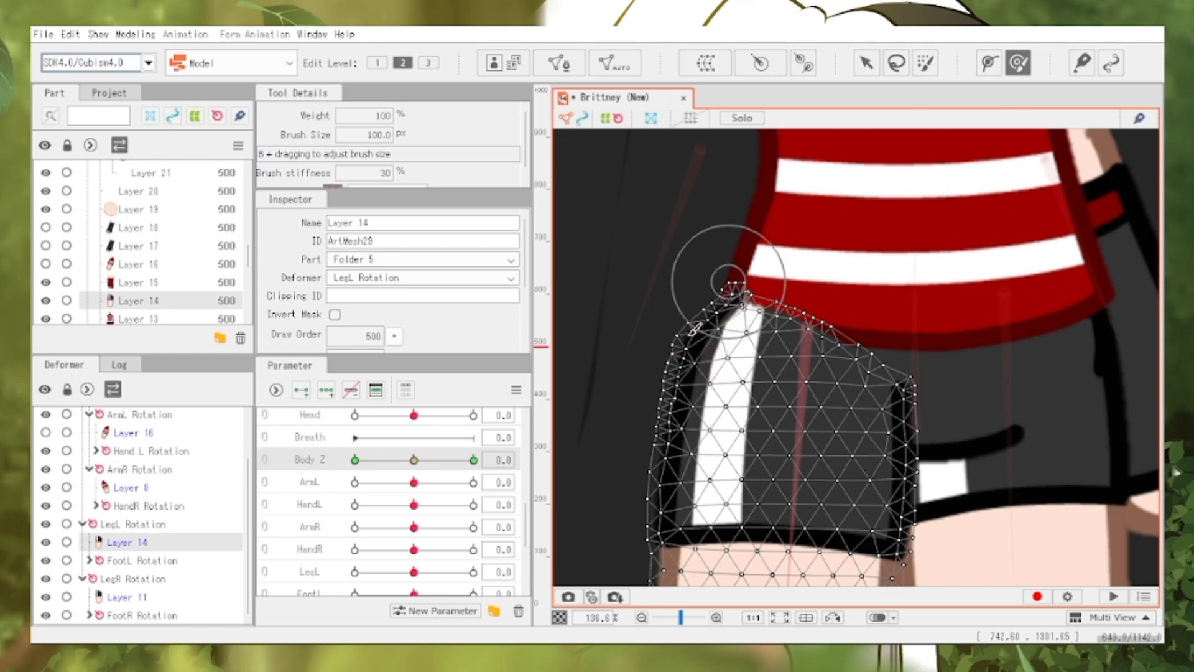
left_click_drag(676, 347, 686, 347)
left_click_drag(672, 408, 729, 334)
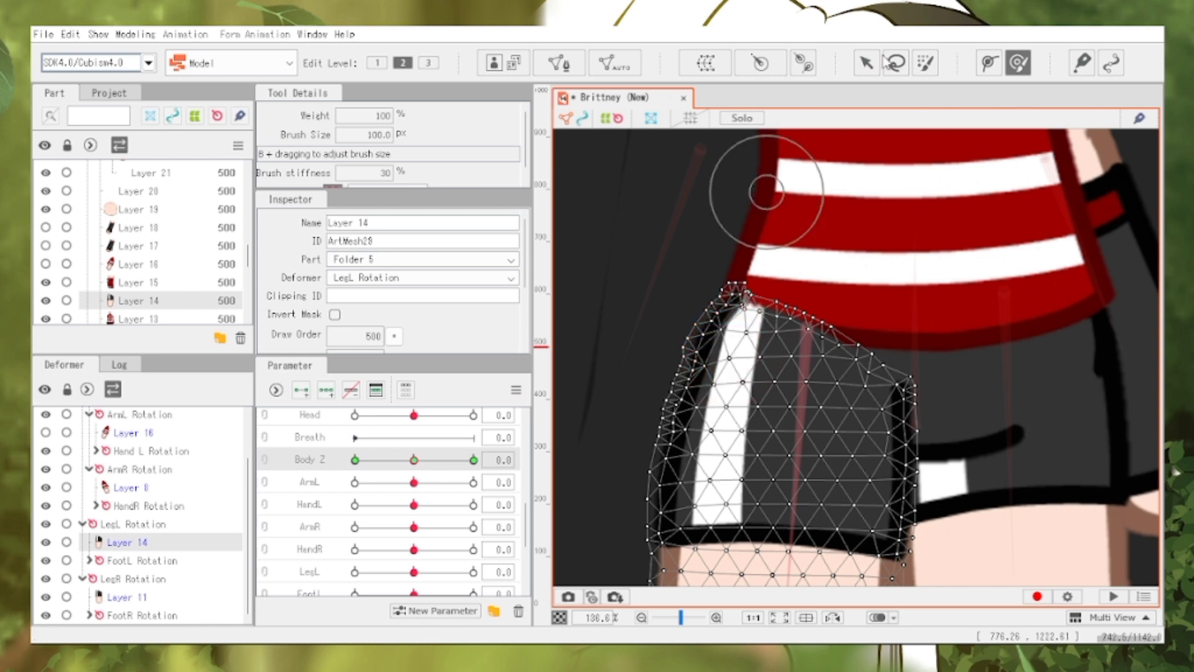
Reduce the brush size to 64.7 px and refine the top corner and outer edge of the Layer 14 mesh at Body Z 0
left_click_drag(386, 135, 370, 135)
scroll(730, 338, "up", 4)
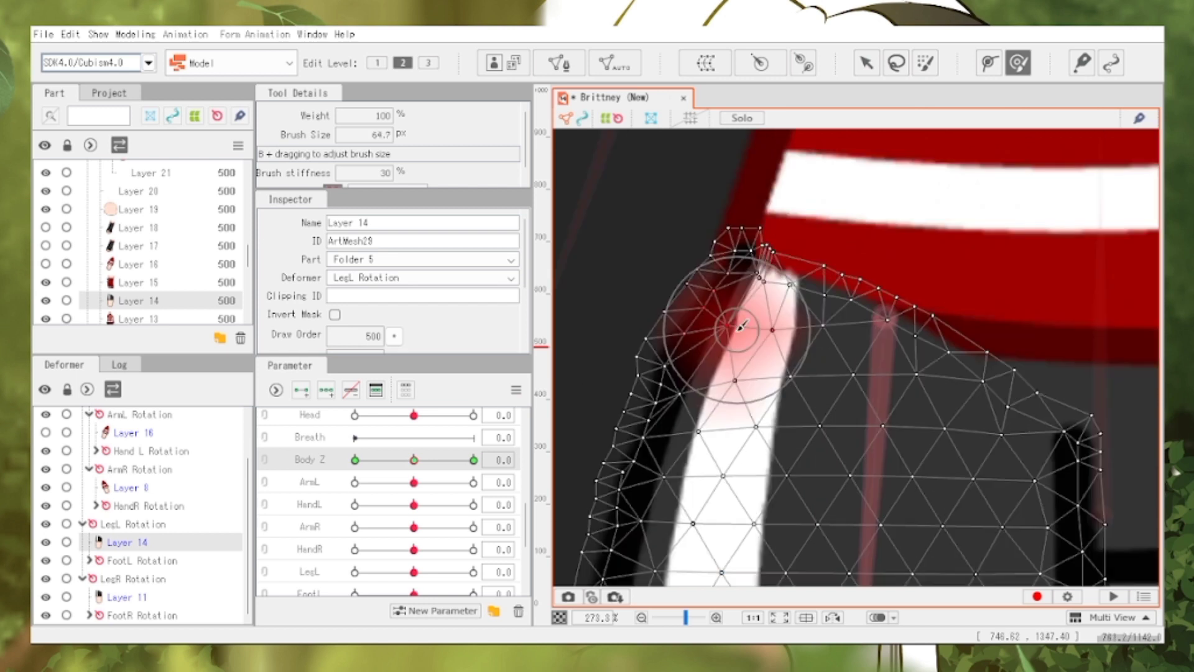
left_click_drag(738, 314, 747, 316)
mouse_move(736, 264)
left_mouse_down()
mouse_move(769, 266)
mouse_move(699, 215)
left_mouse_up()
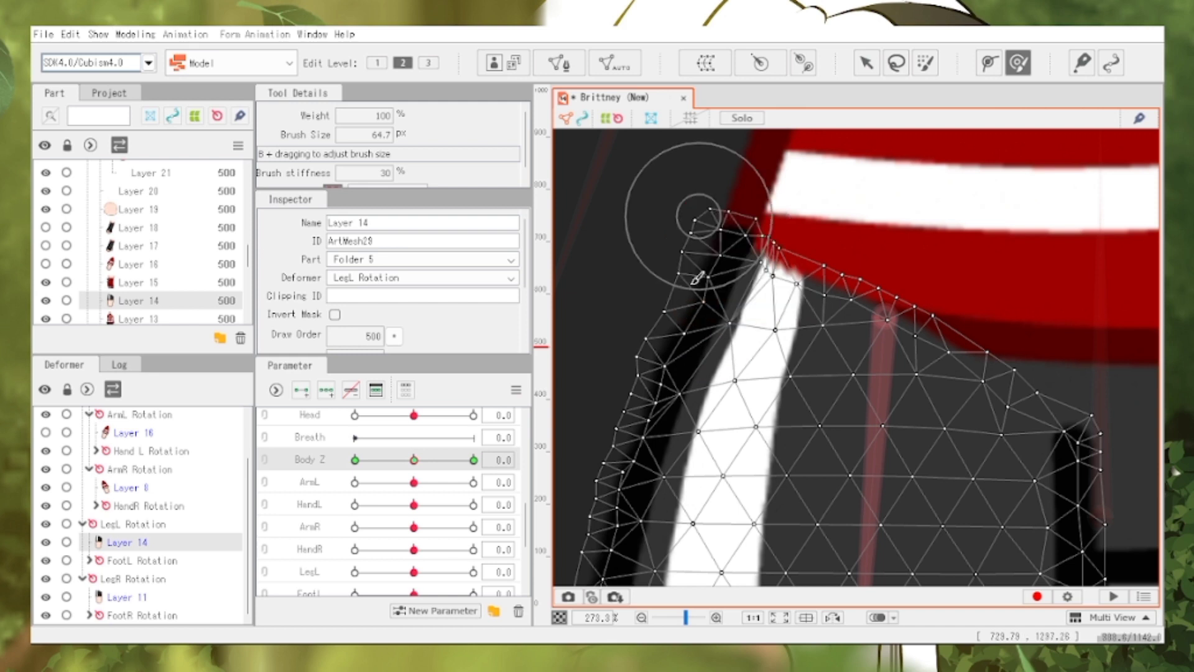
left_click_drag(697, 278, 687, 280)
left_click_drag(646, 403, 641, 404)
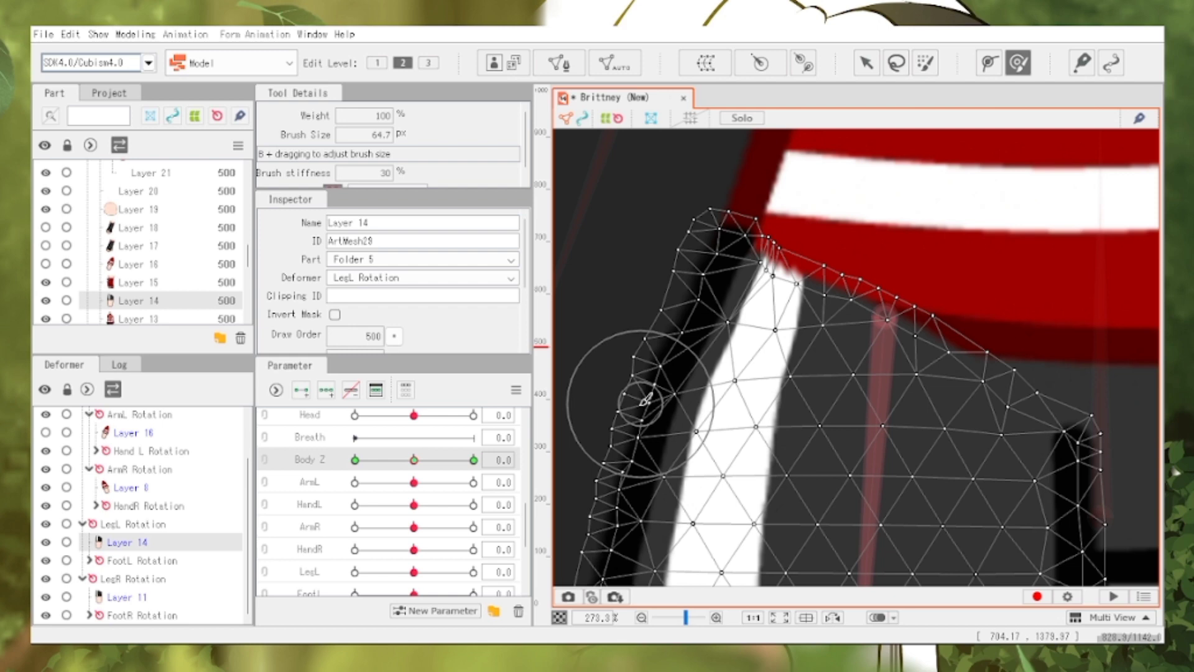
scroll(827, 393, "down", 5)
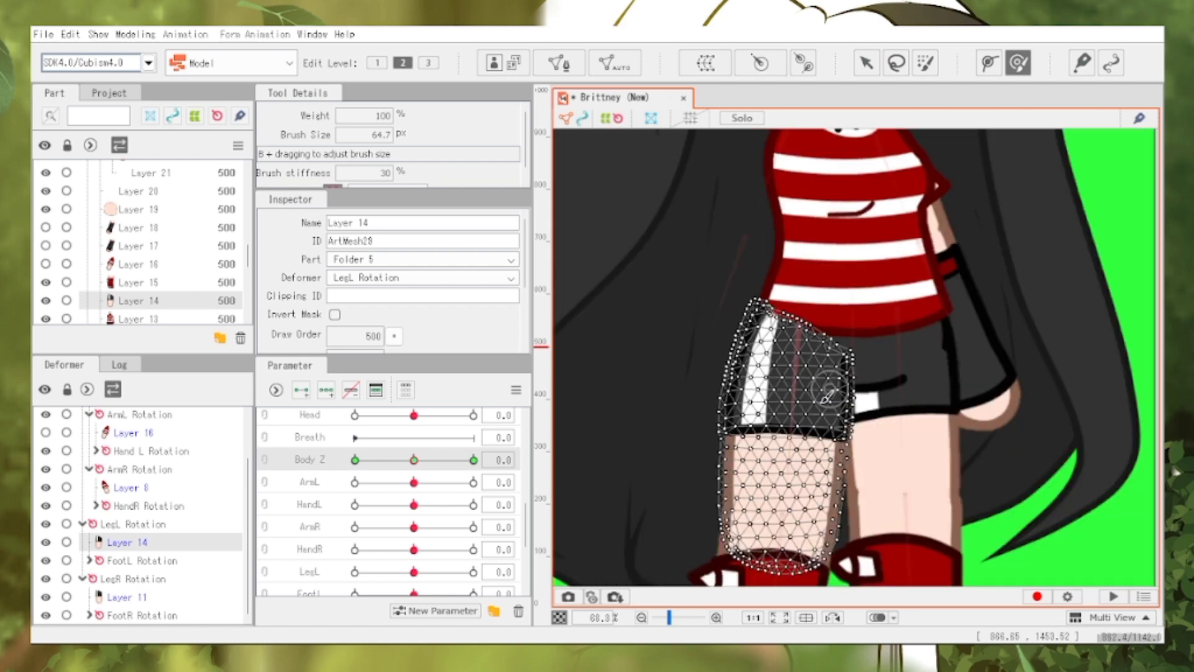
left_click(866, 63)
left_click(1114, 209)
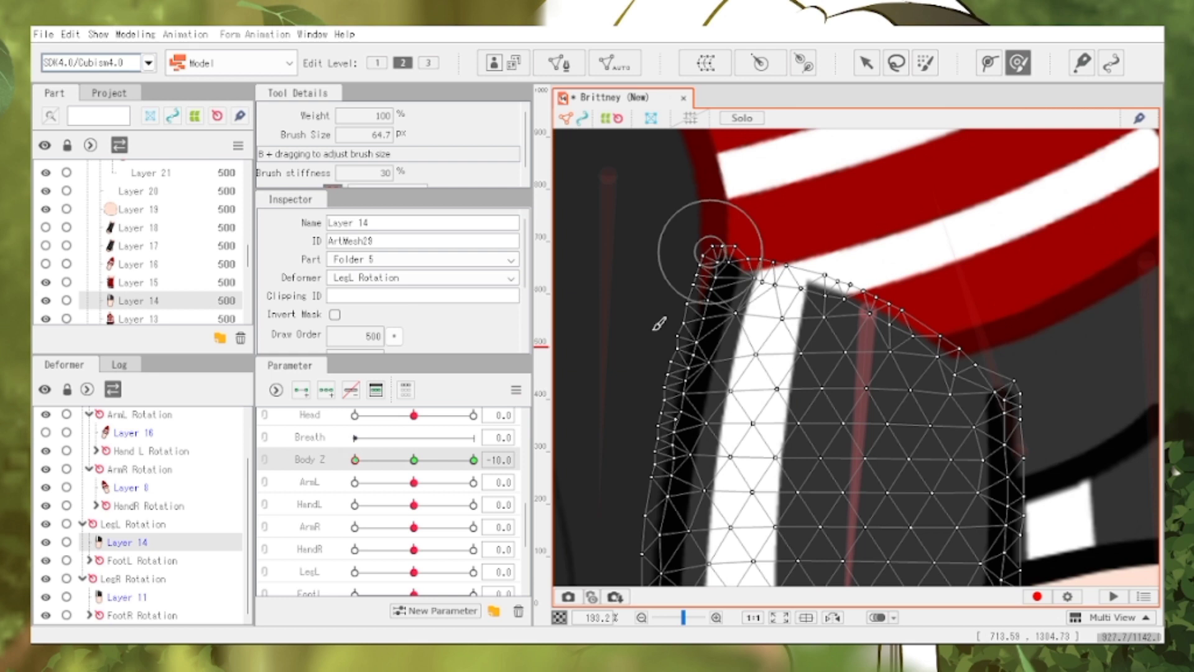
Reshape the top of the Layer 14 mesh beneath the tilted torso at Body Z -10 and undo the last brush stroke
key("v")
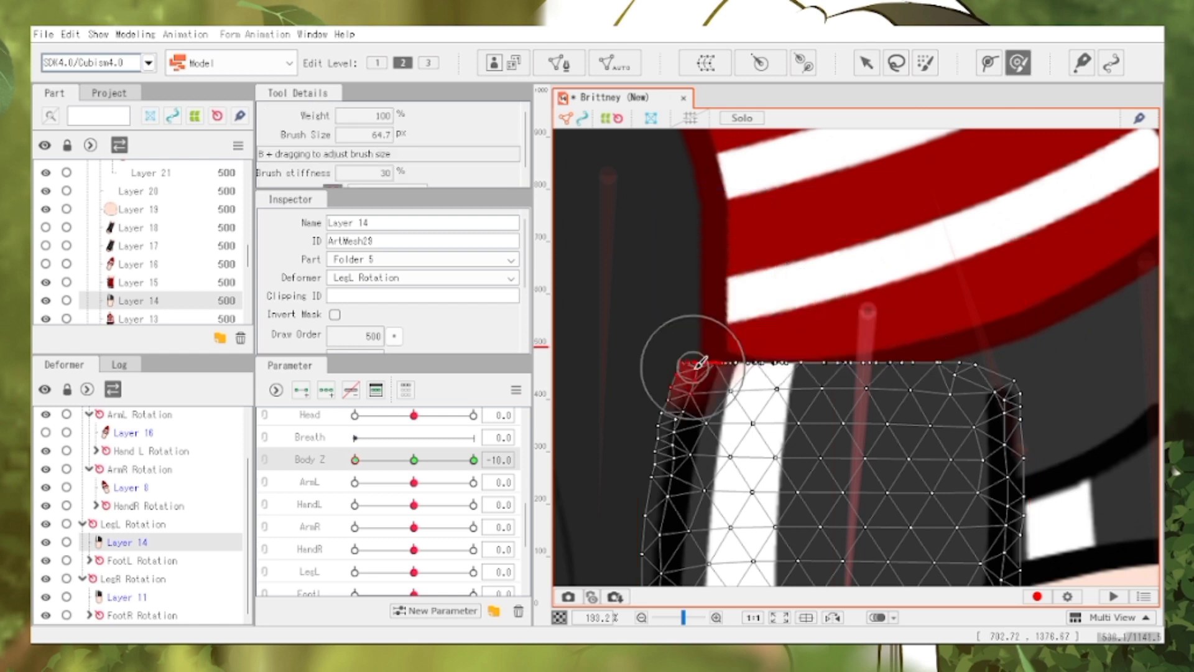
left_click_drag(700, 363, 704, 415)
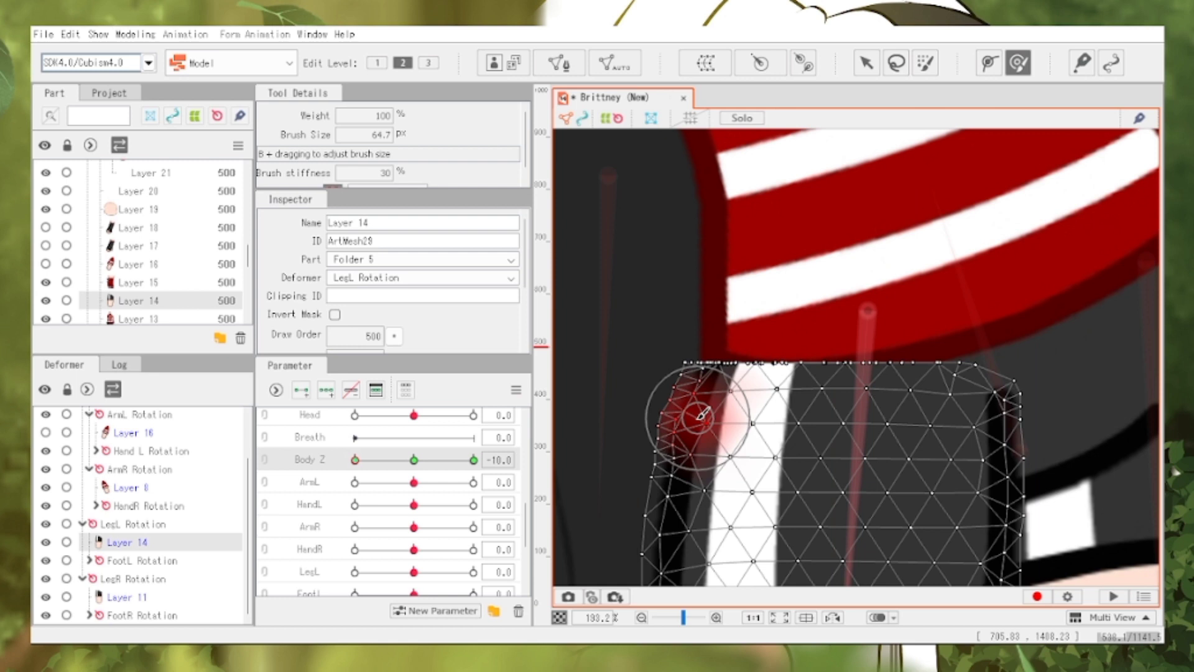
left_click_drag(704, 415, 684, 427)
key("ctrl+z")
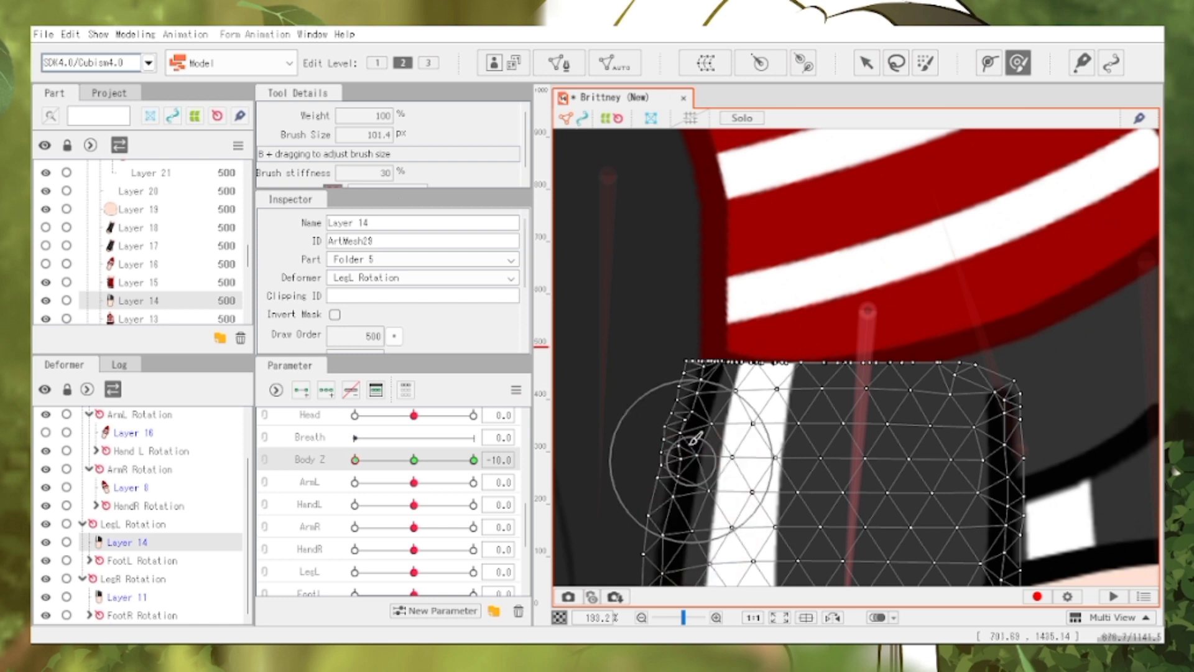
Set Body Z to 10 and reshape the top of the Layer 14 mesh to meet the tilted torso's hem
scroll(696, 438, "down", 5)
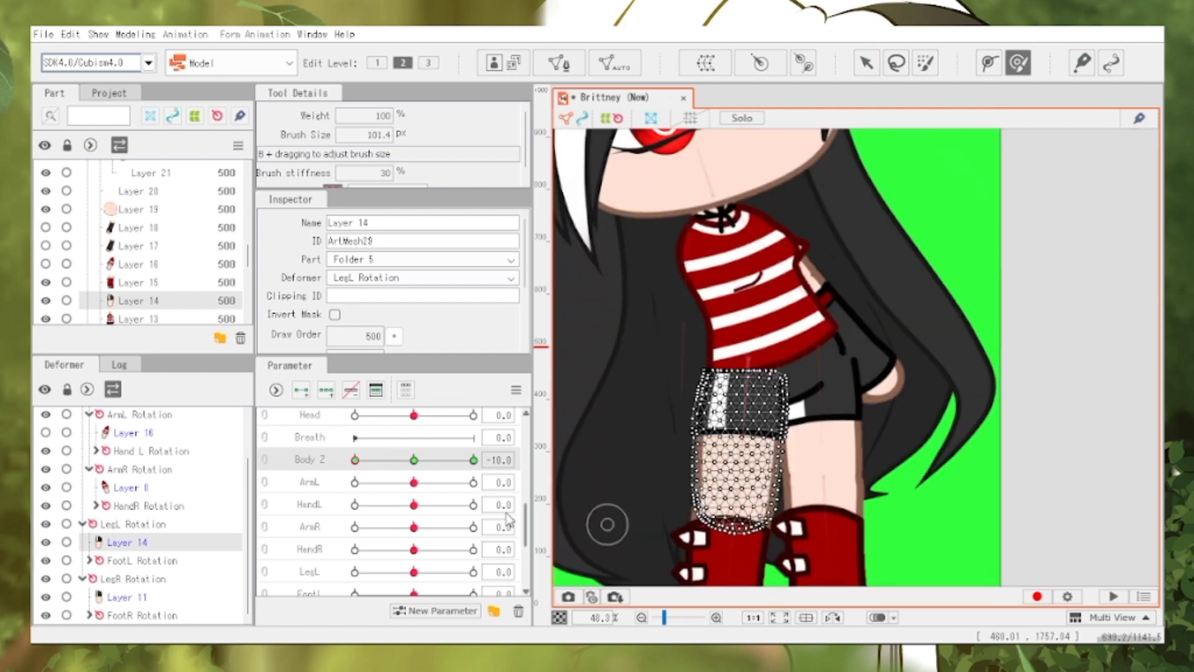
left_click(473, 459)
left_click(548, 461)
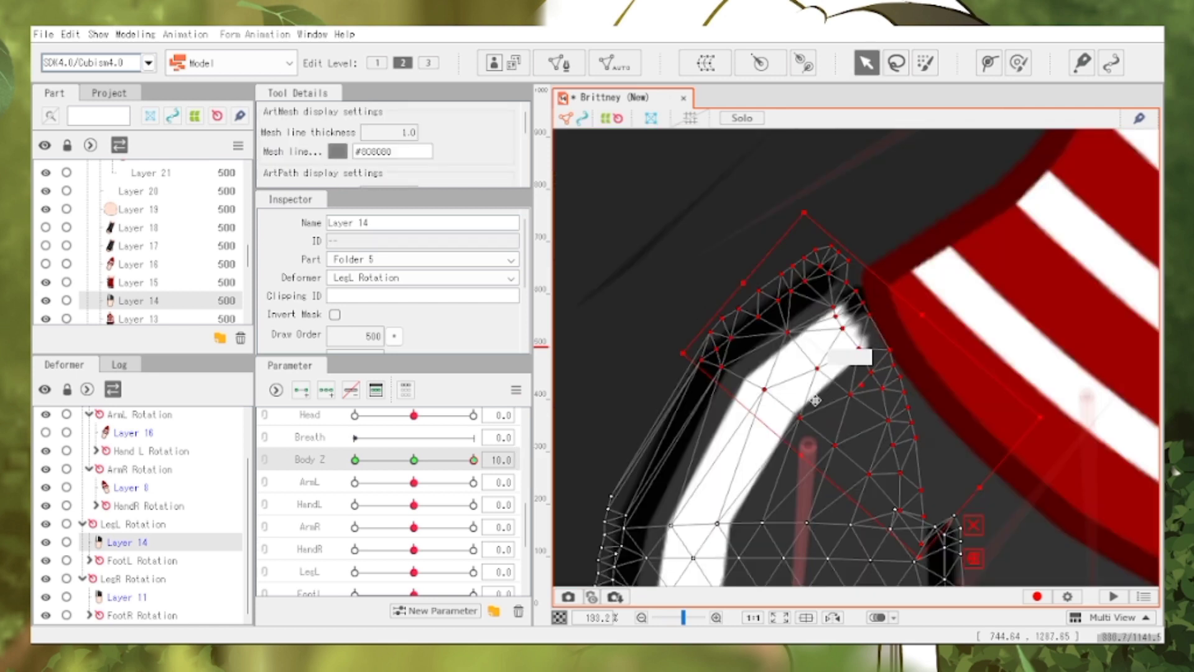
left_click_drag(815, 401, 882, 418)
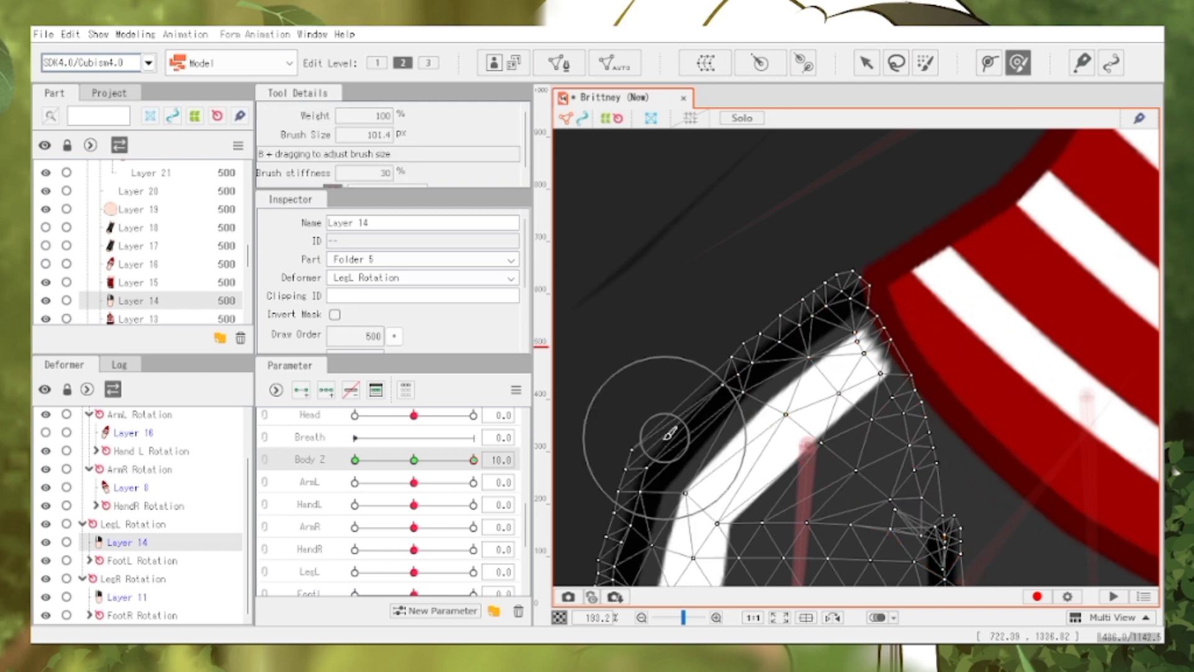
scroll(668, 434, "down", 2)
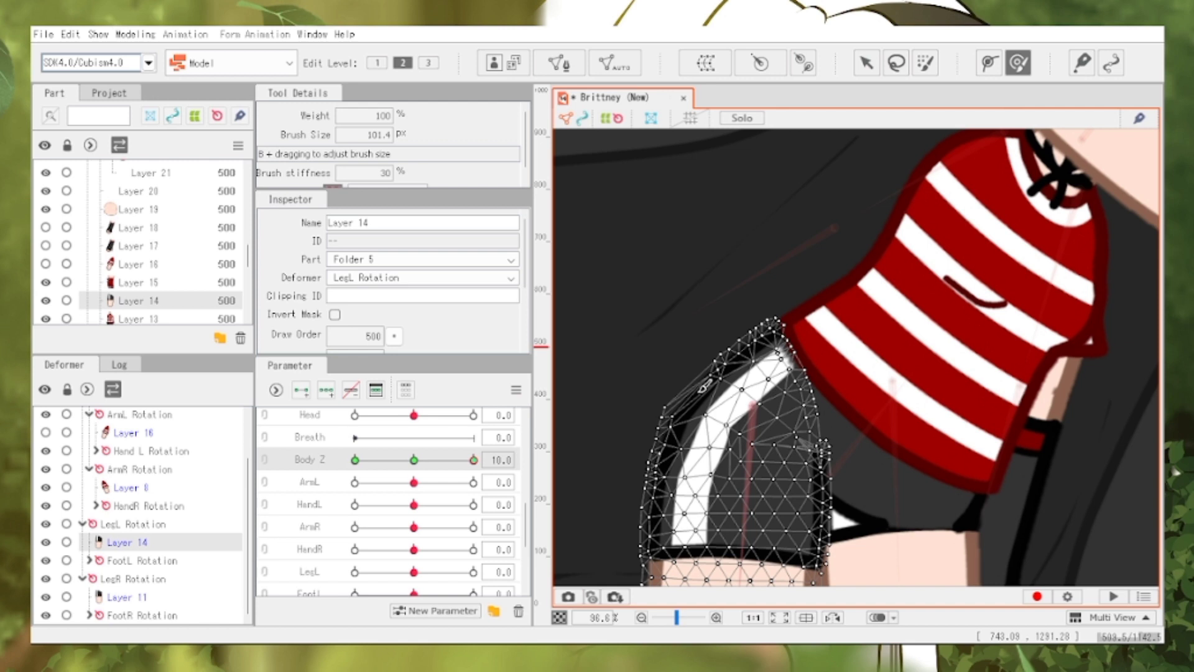
scroll(705, 387, "up", 4)
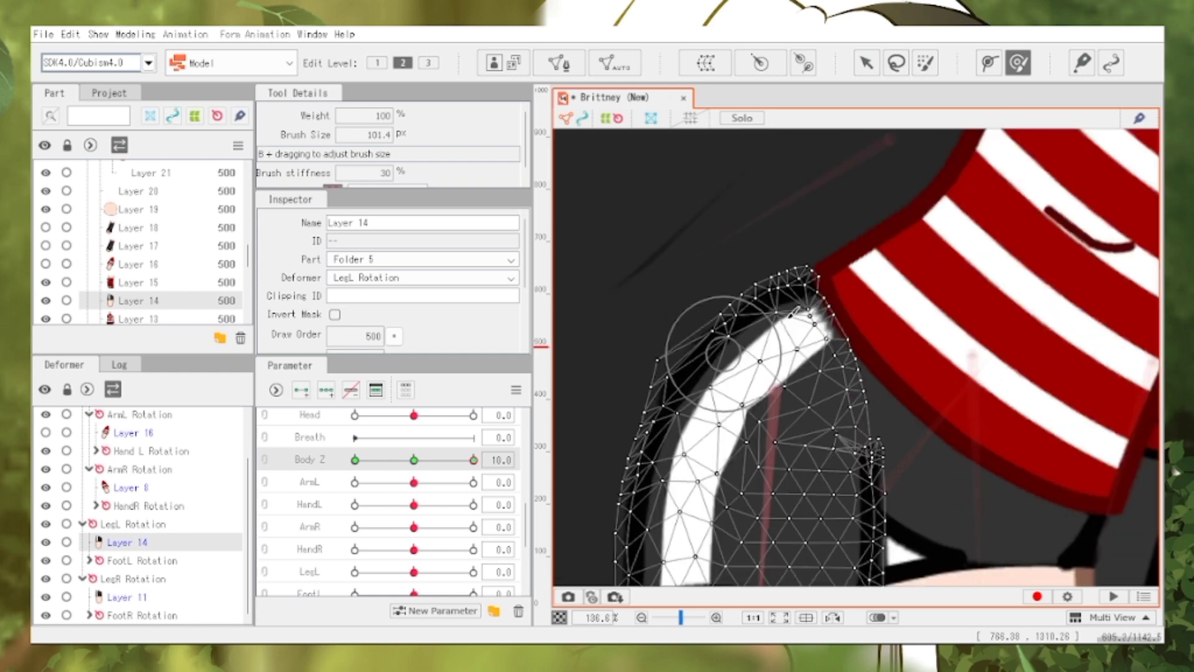
scroll(790, 321, "down", 4)
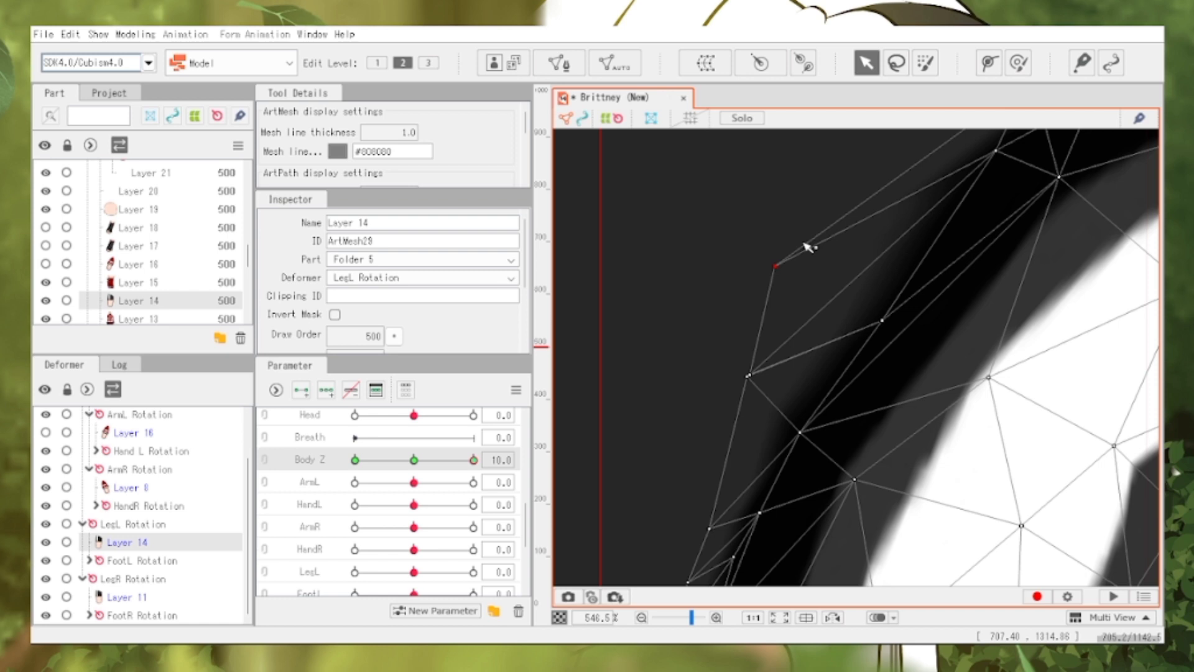
Adjust individual points at the top of the white stripe on Layer 14 at Body Z 10 to tuck it under the torso
left_click(700, 263)
scroll(700, 262, "down", 9)
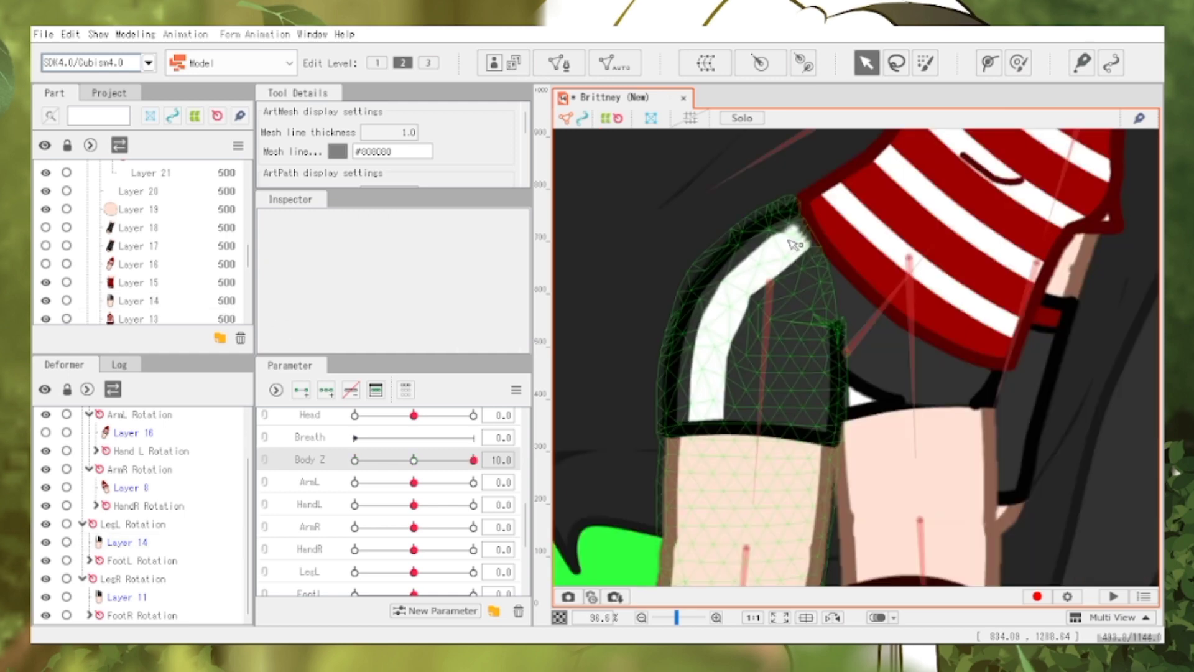
left_click(795, 244)
scroll(795, 243, "up", 6)
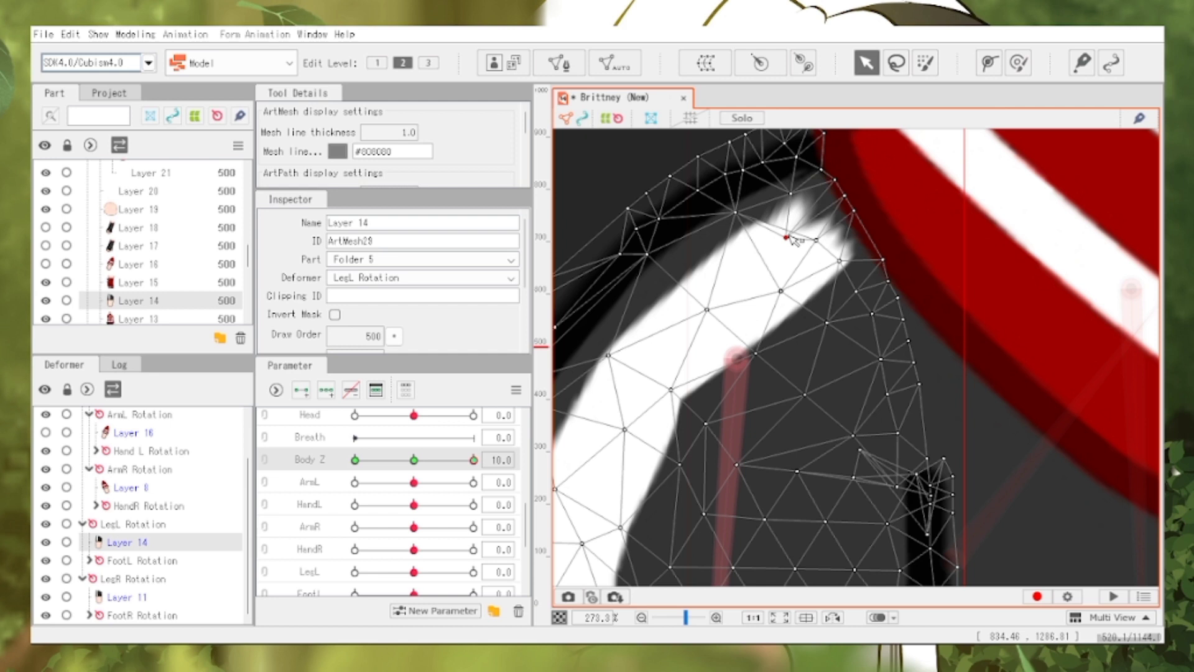
left_click_drag(791, 234, 887, 194)
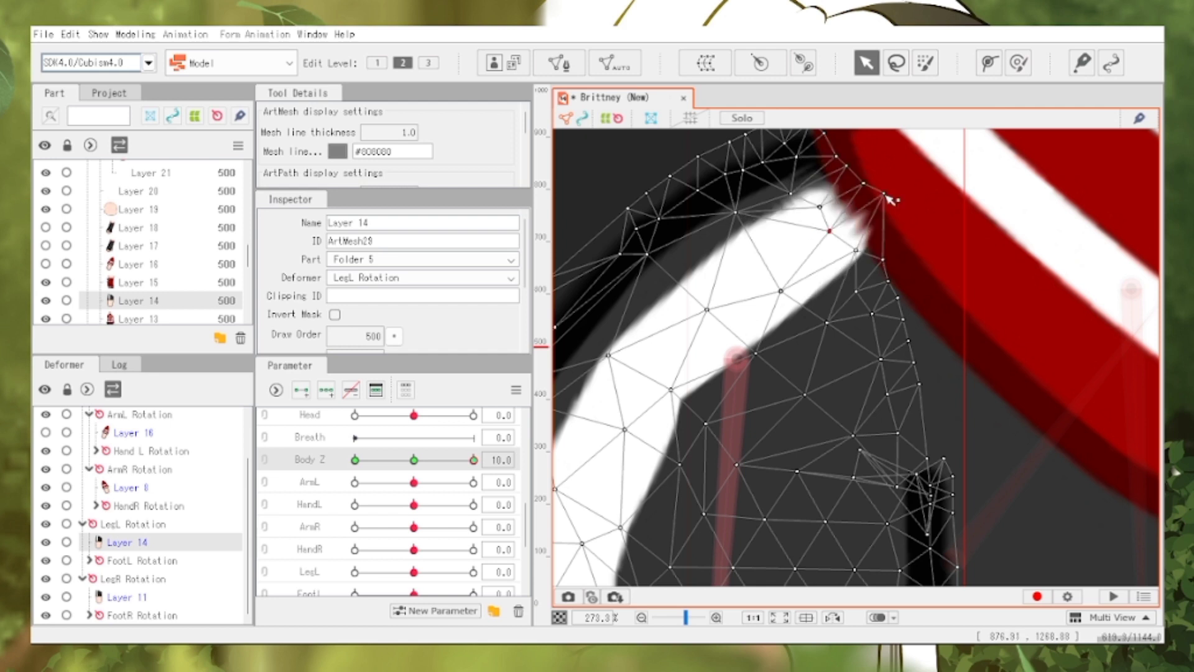
scroll(874, 210, "down", 5)
left_click(578, 432)
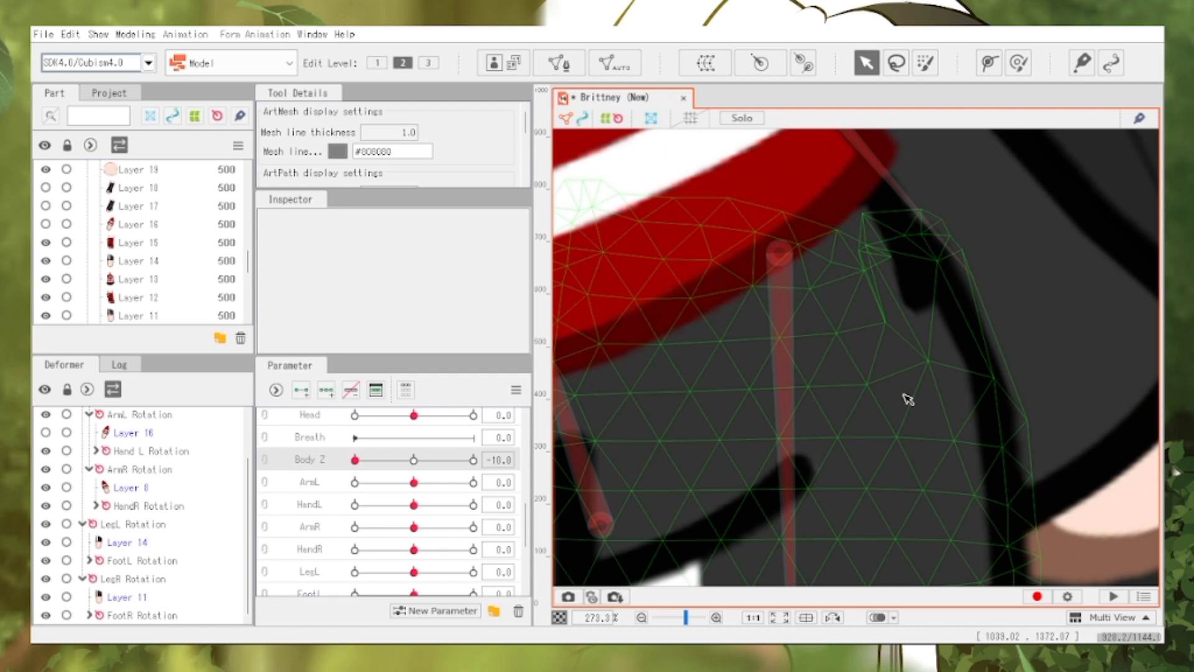
Select the Layer 11 leg mesh at Body Z -10 and test the legs with the Body Z parameter
left_click(974, 390)
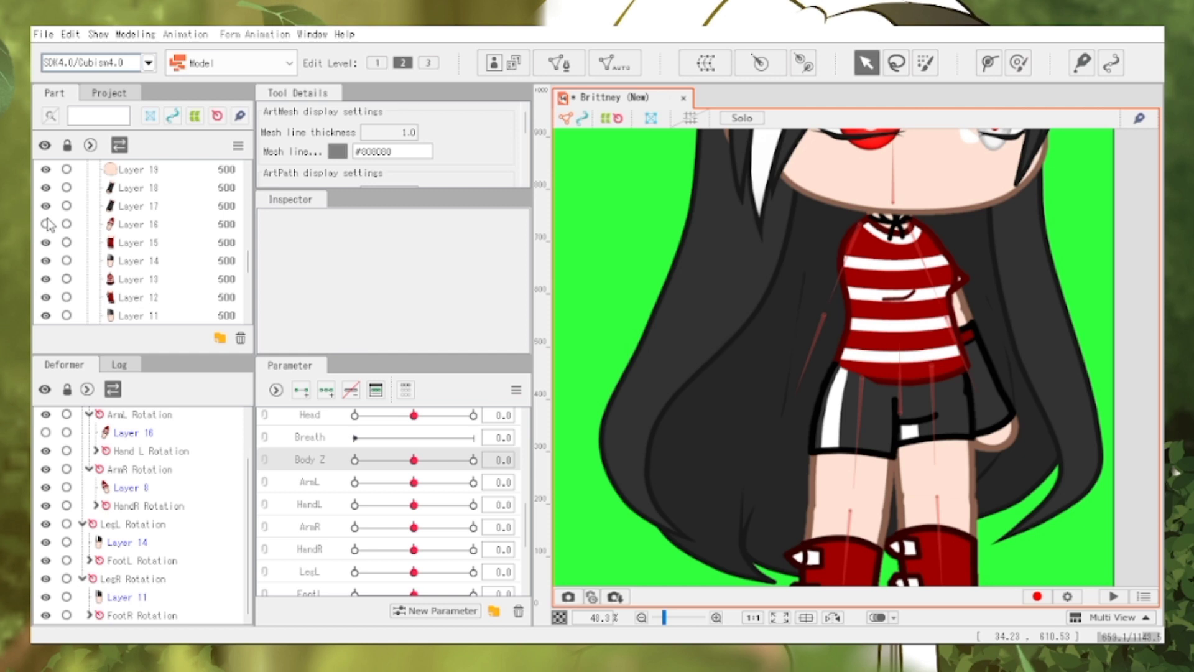
left_click_drag(414, 460, 369, 460)
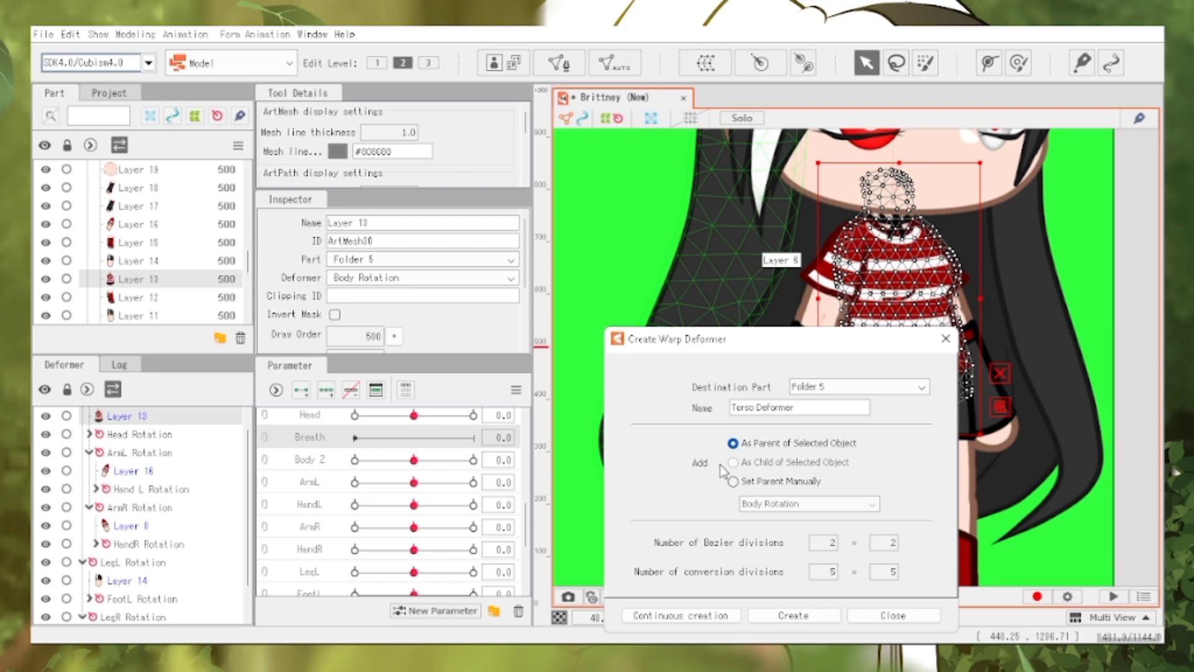
Create a warp deformer named Torso Deformer as parent of Layer 13 and add two keys on the Breath parameter
key("Return")
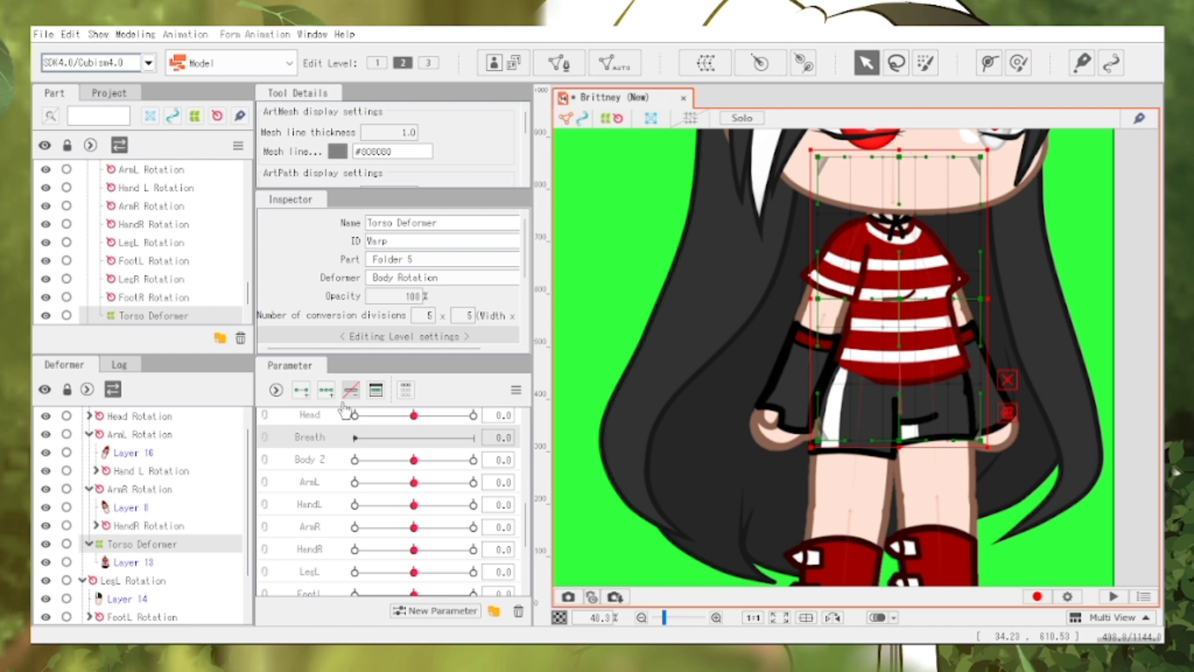
left_click(301, 390)
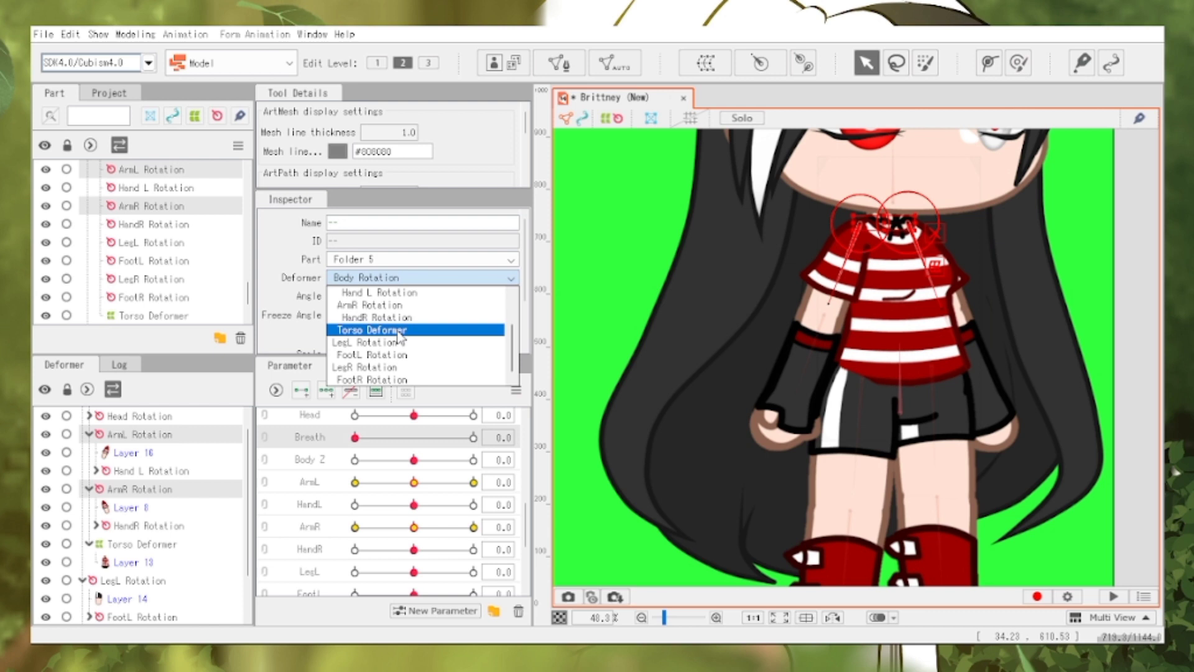
Parent ArmL Rotation and ArmR Rotation to the Torso Deformer and rename that deformer Body Deformer
left_click(400, 331)
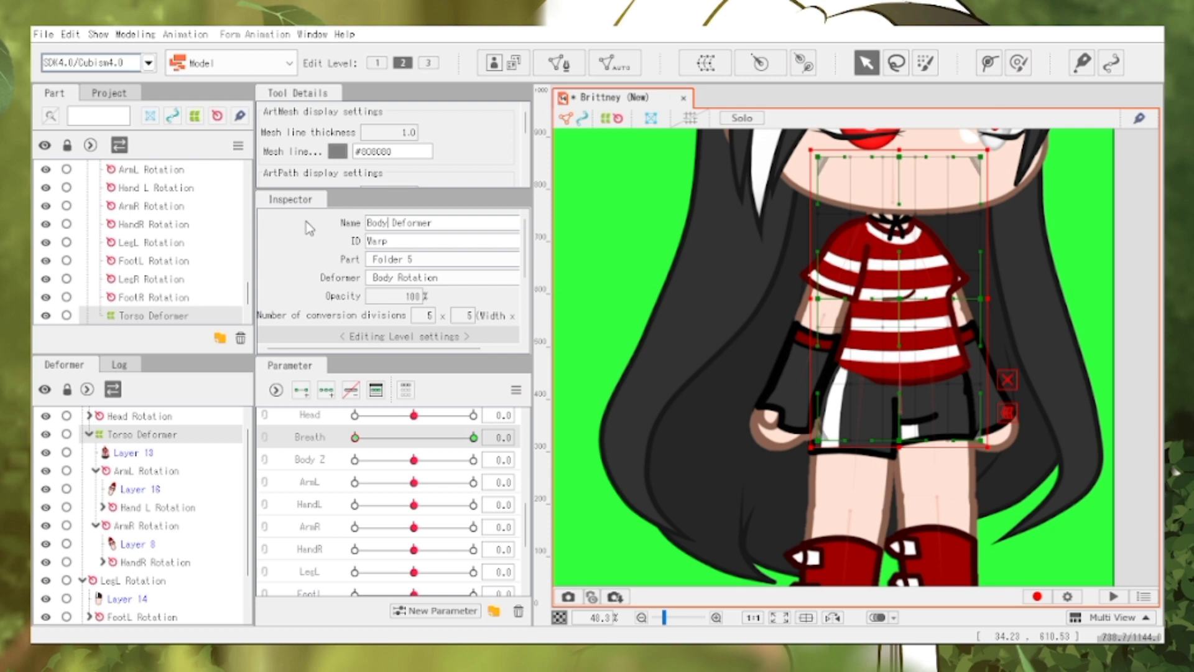
key("Return")
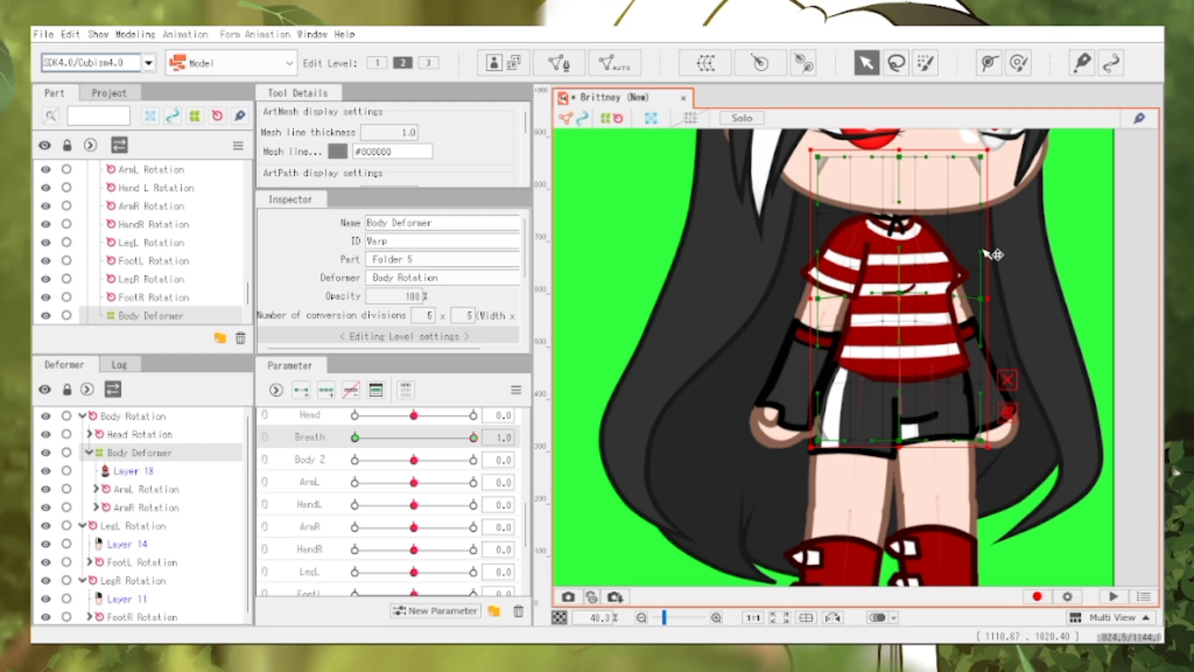
Bulge the Body Deformer's side outward at Breath 1.0, return Breath to 0 and save the model
left_click_drag(984, 252, 989, 252)
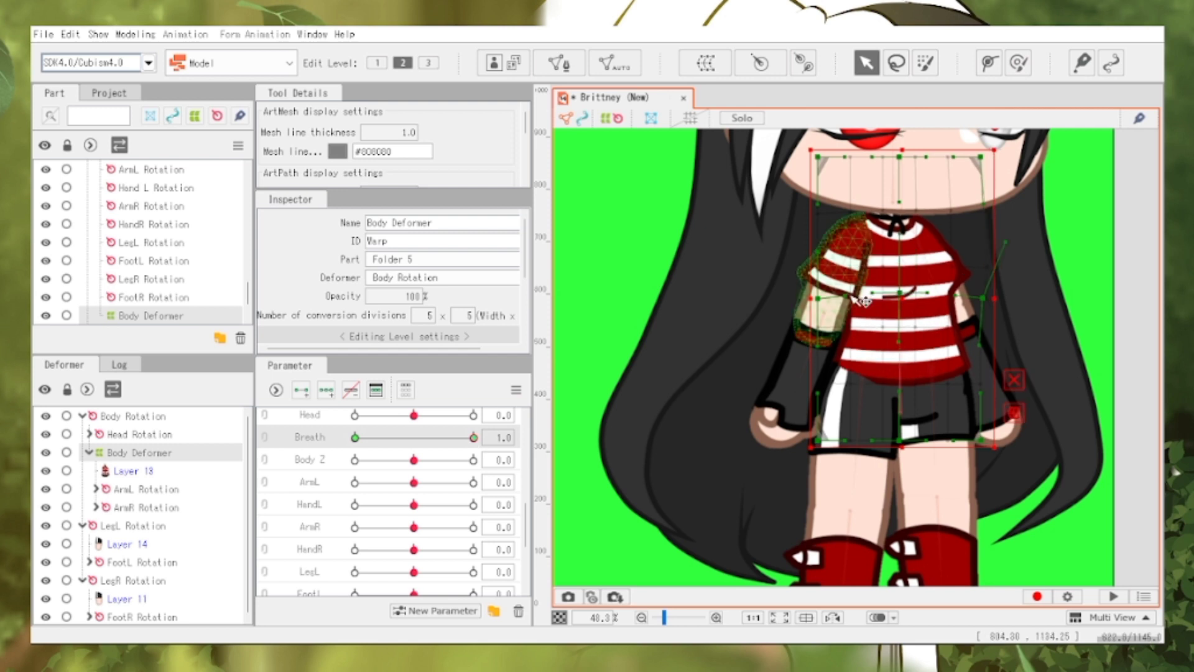
left_click(355, 437)
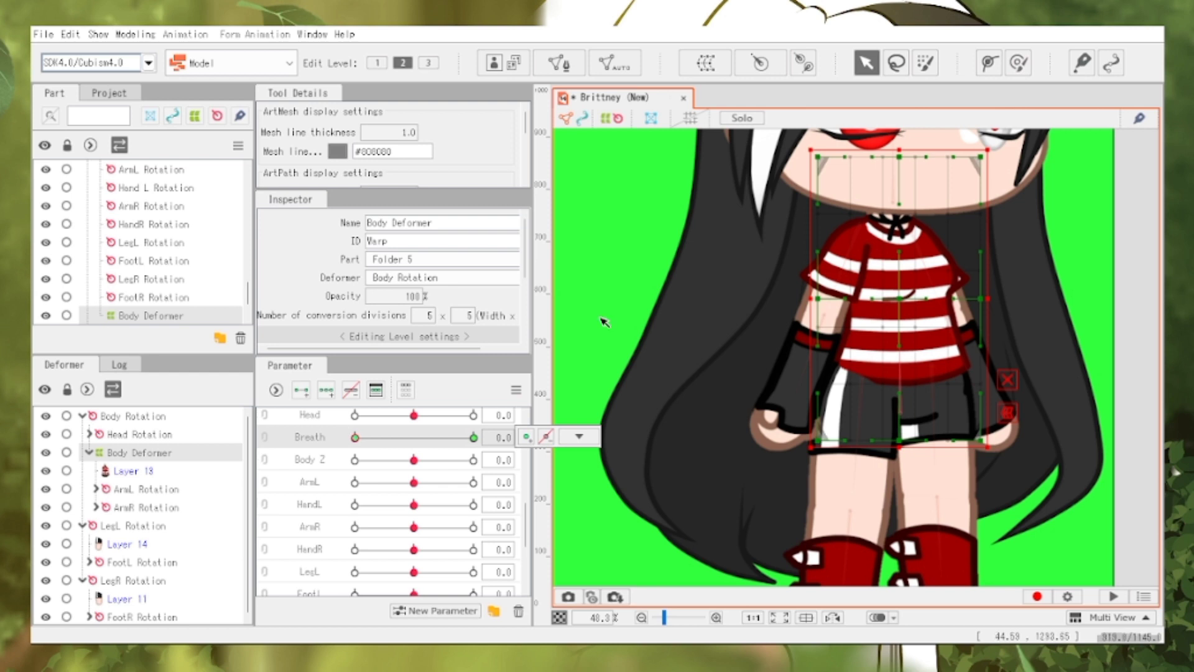
key("ctrl+s")
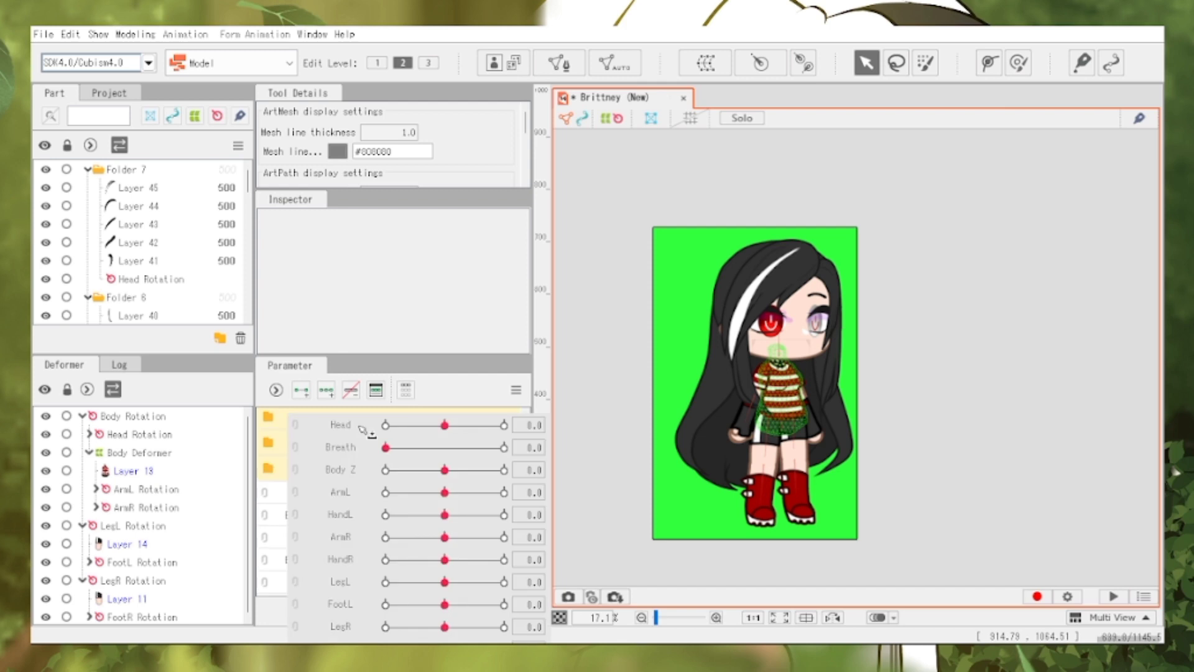
Move the selected body and limb parameters into the Body parameter group and toggle the display of all groups
left_click_drag(363, 430, 344, 503)
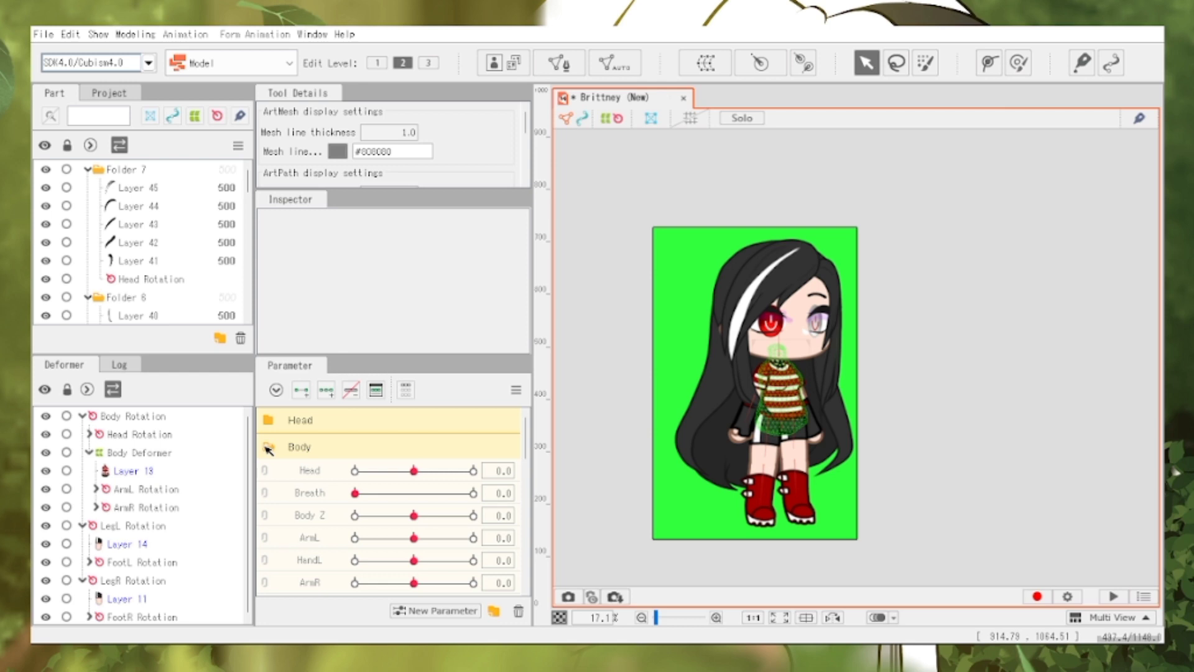
left_click(277, 390)
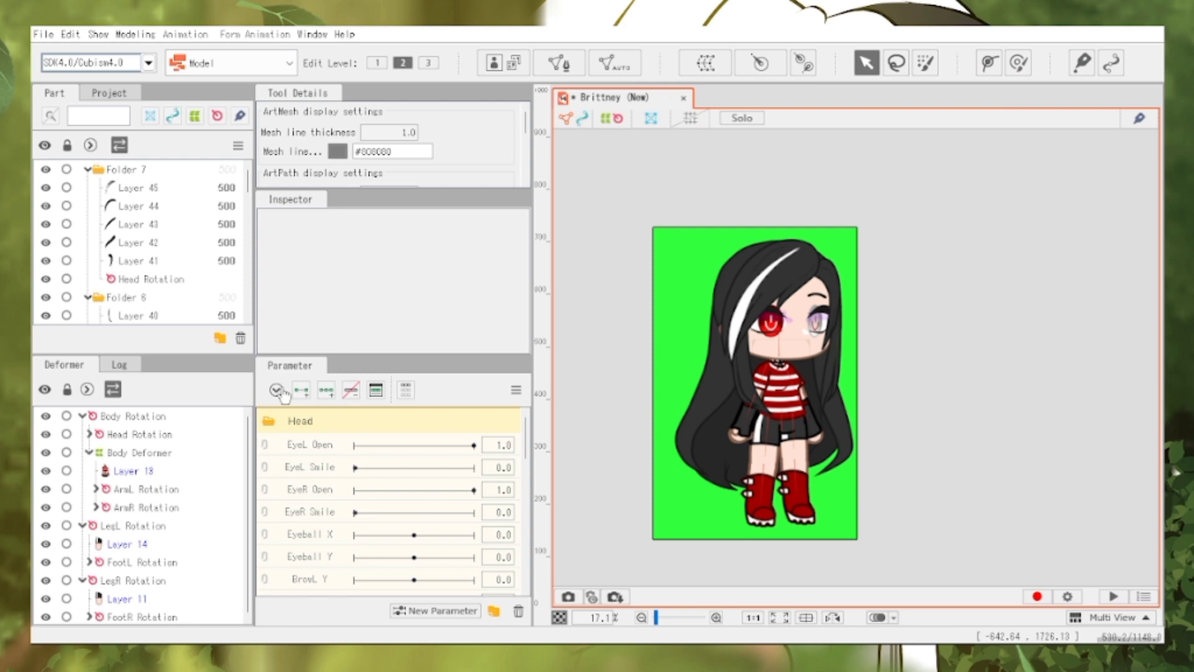
left_click(277, 390)
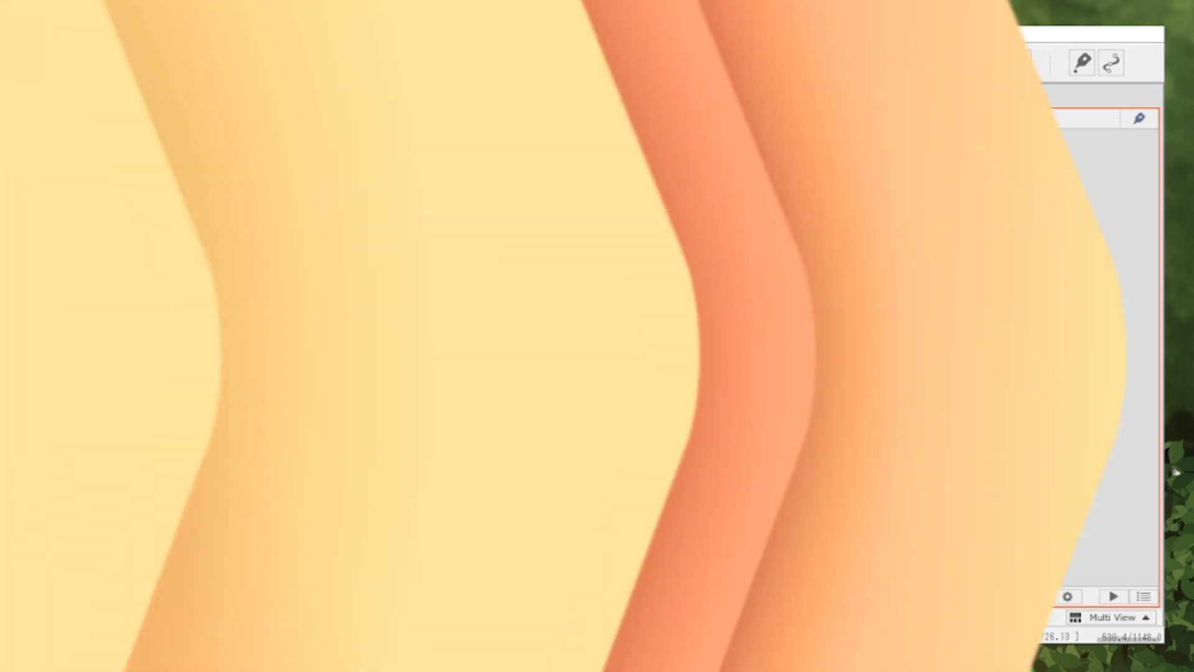